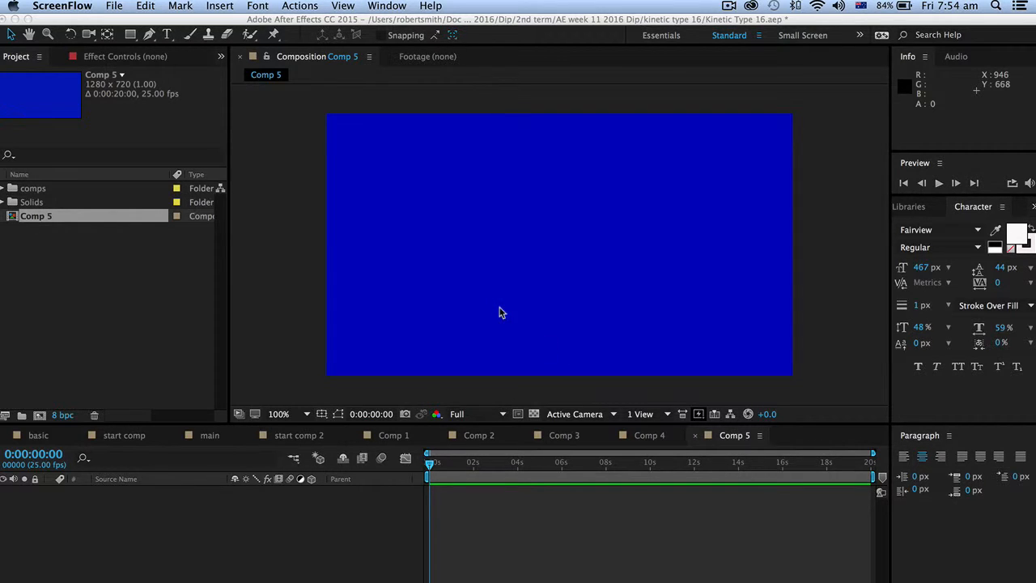
Switch to the video player, play the finished kinetic type animation, and return to After Effects
key("super+Tab")
key("super+Tab")
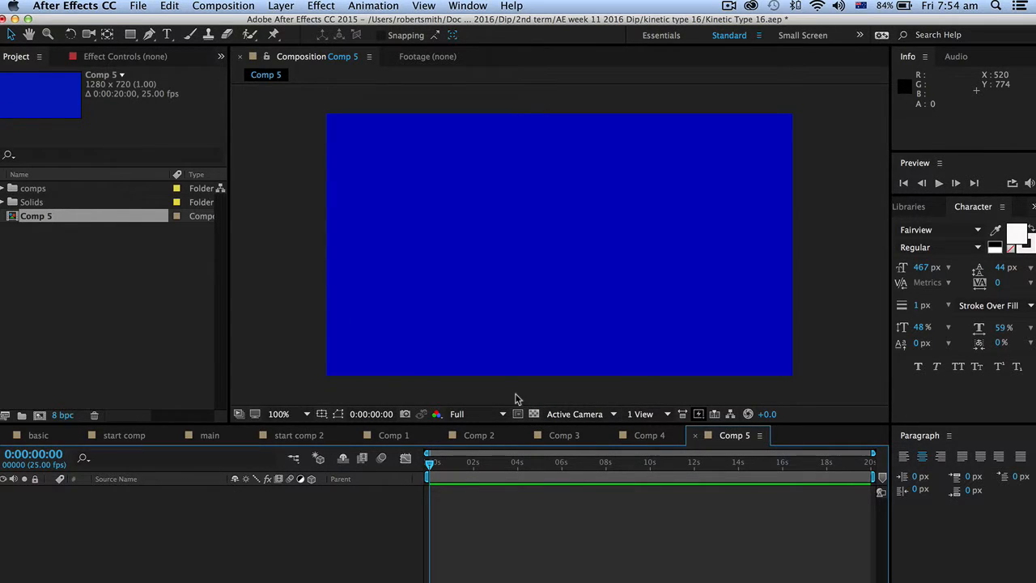
key("super+Tab")
key("super+Tab")
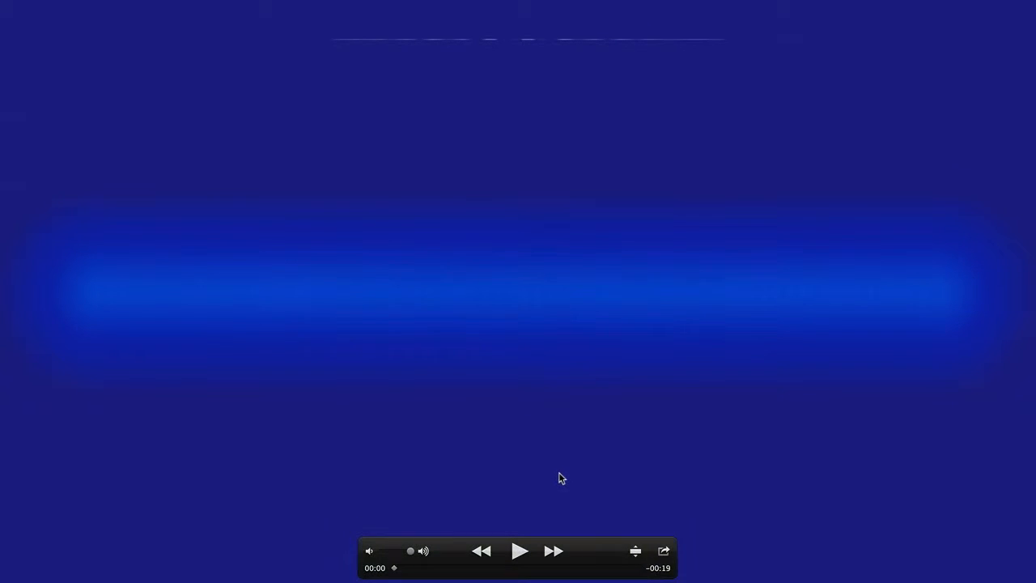
left_click(520, 552)
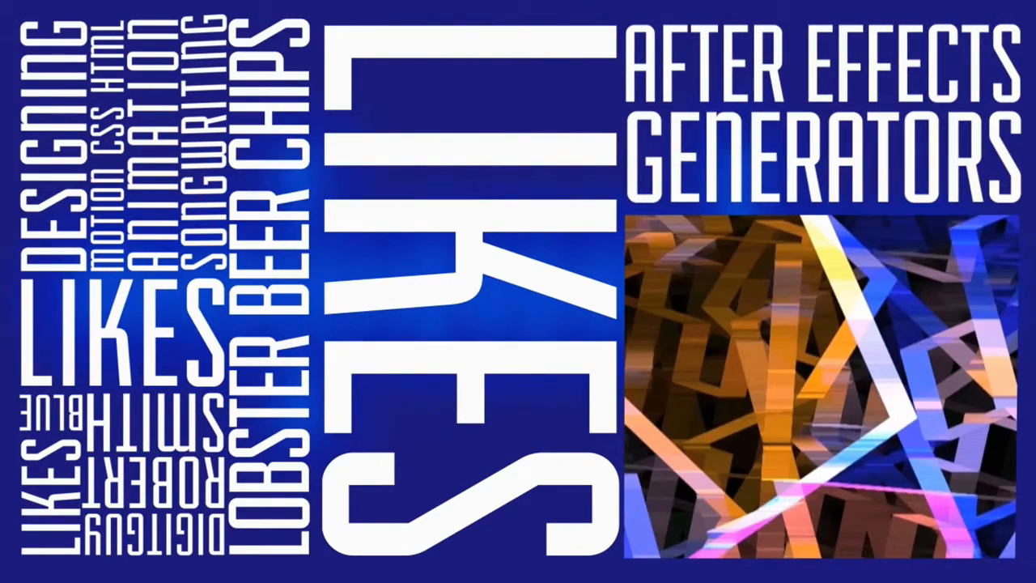
key("super+Tab")
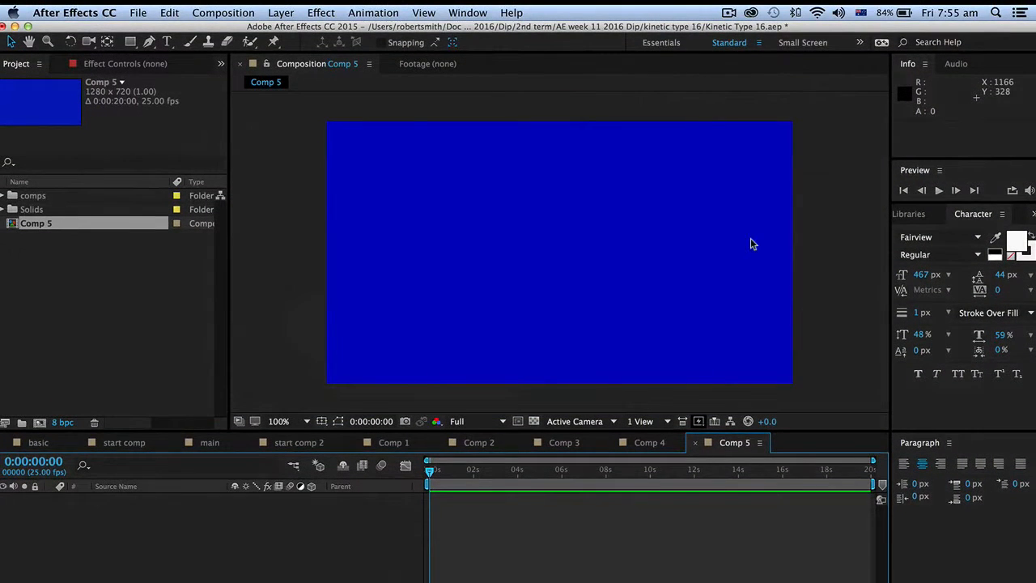
Create a new 1280 x 720 composition at 25 fps, 20 seconds long, with a deep blue background
key("super+n")
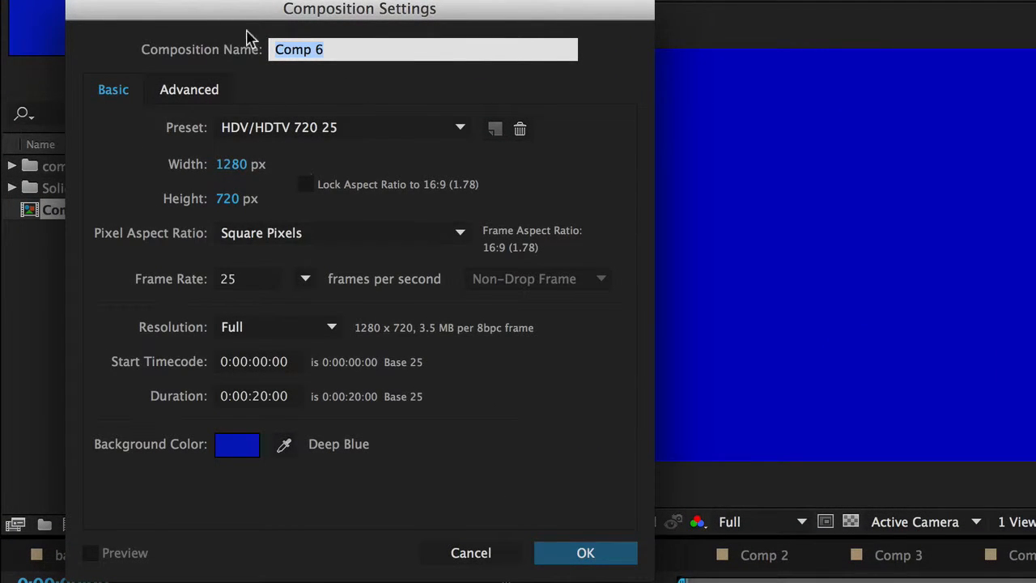
left_click_drag(256, 9, 270, 0)
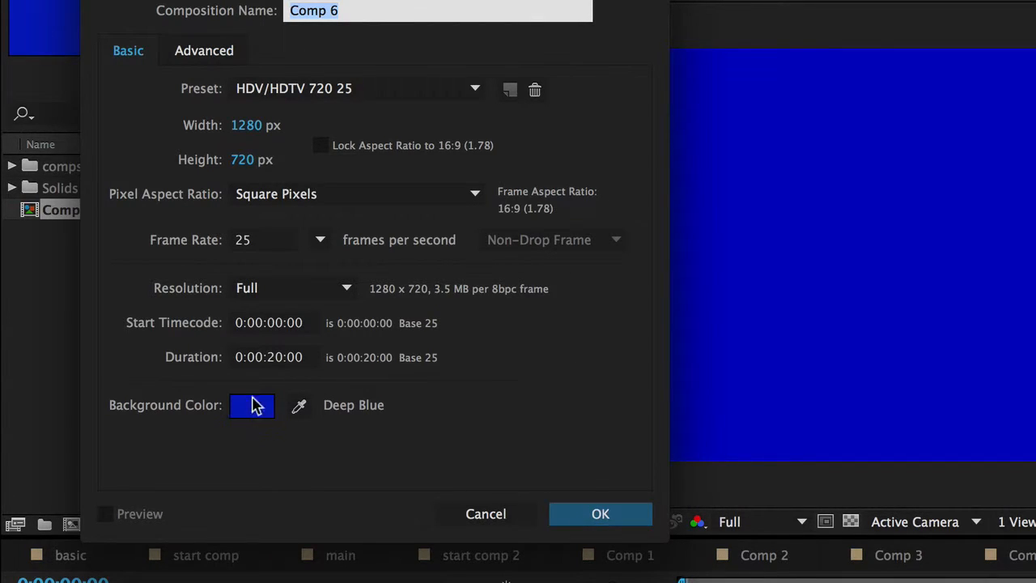
left_click(600, 514)
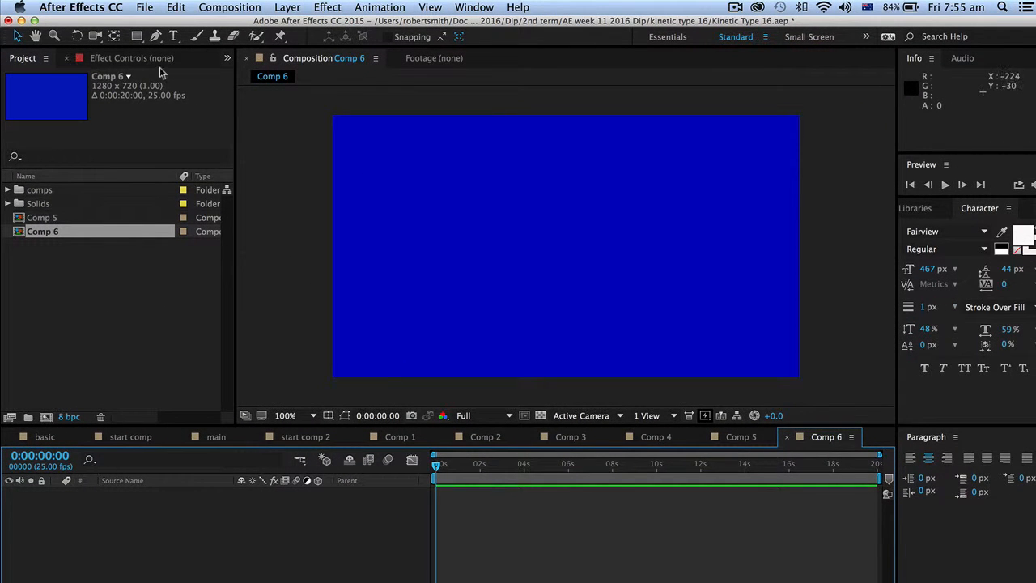
Add a white text layer reading DESIGN and place it near the upper middle of the composition, at about 620, 238
left_click(175, 37)
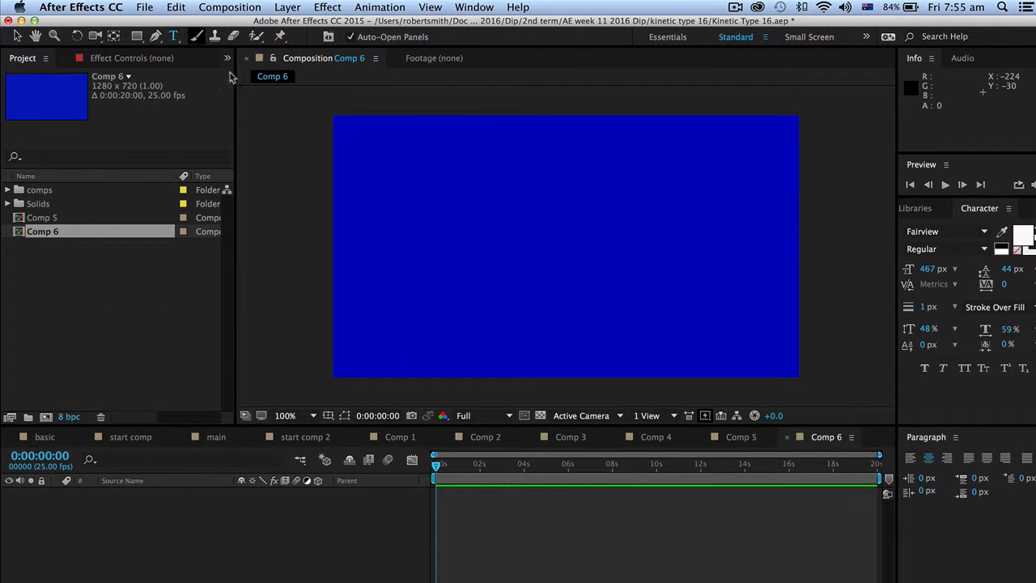
left_click(459, 174)
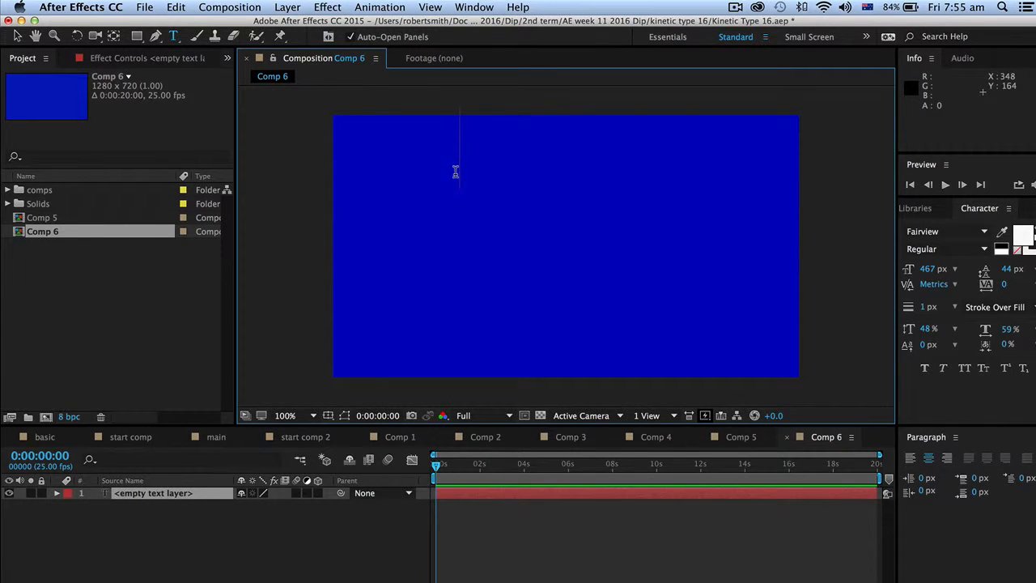
type("DESI")
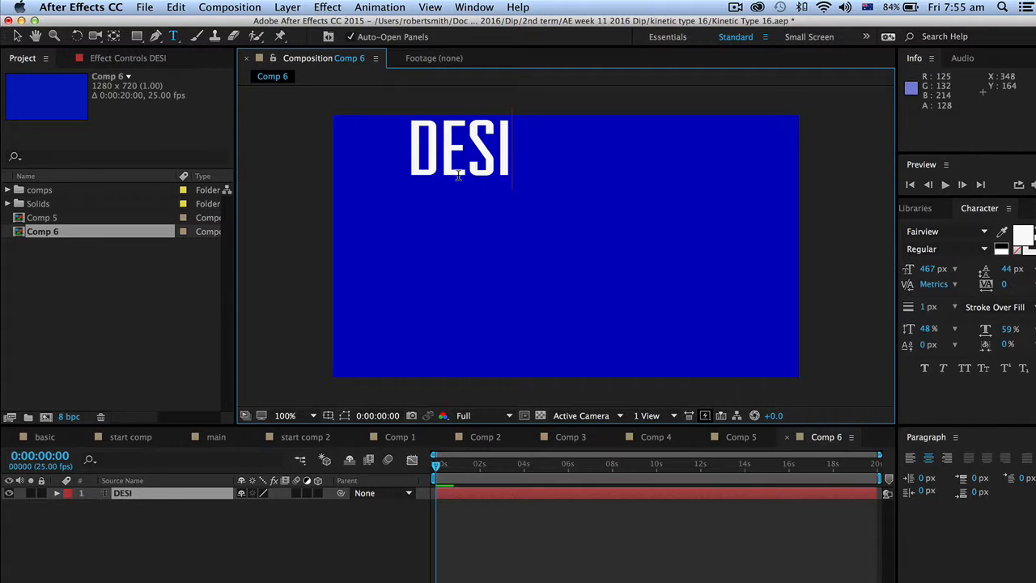
type("GN")
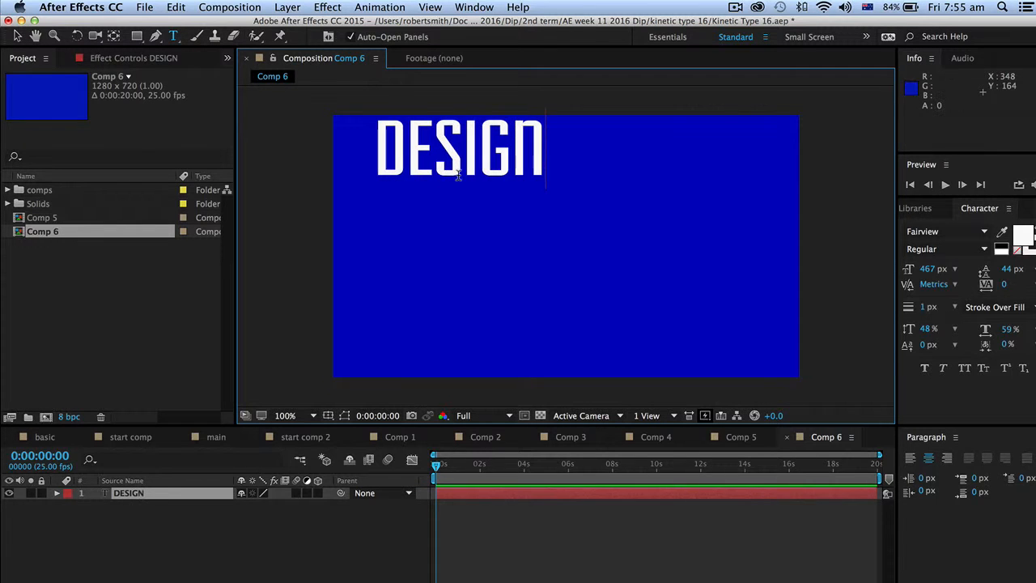
left_click(17, 36)
left_click_drag(478, 142, 571, 162)
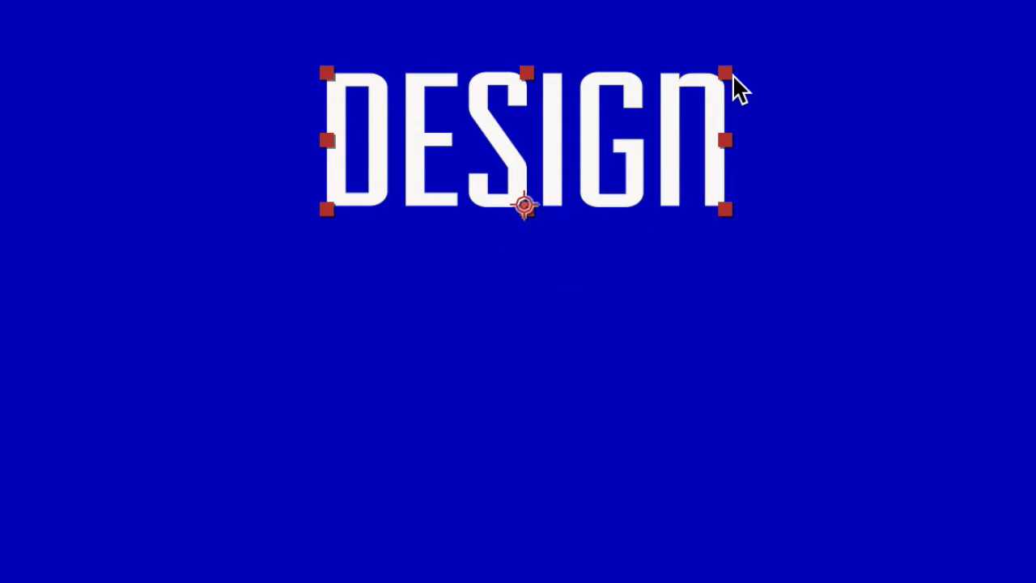
Move the DESIGN layer's anchor point from the baseline to the top centre of the word
key("period")
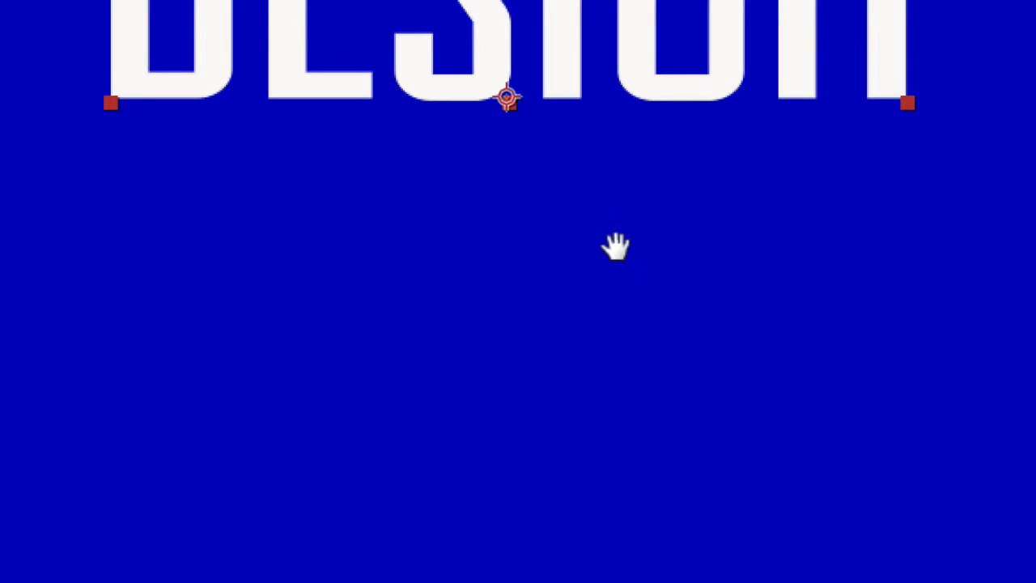
left_click_drag(615, 245, 632, 582)
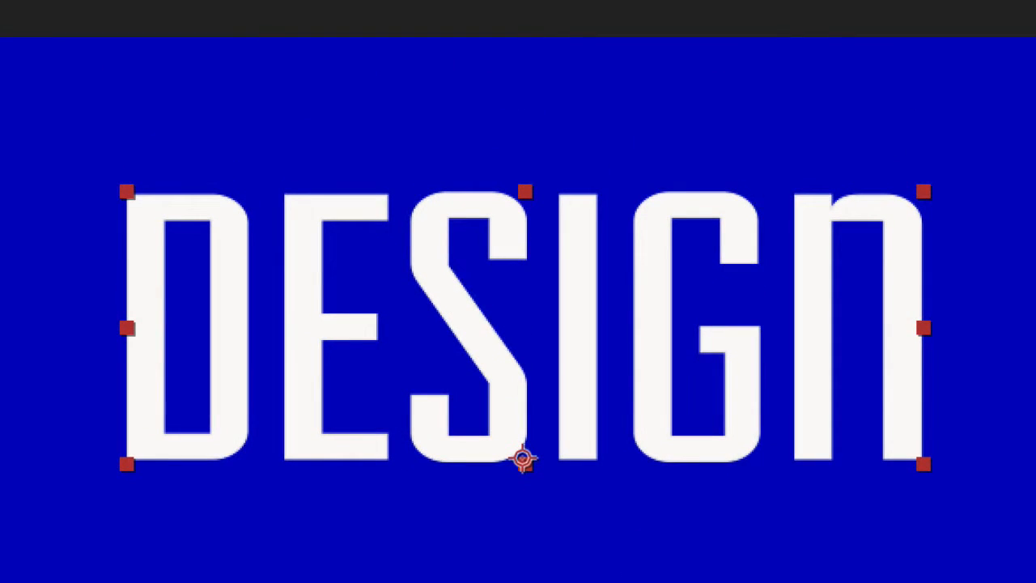
key("period")
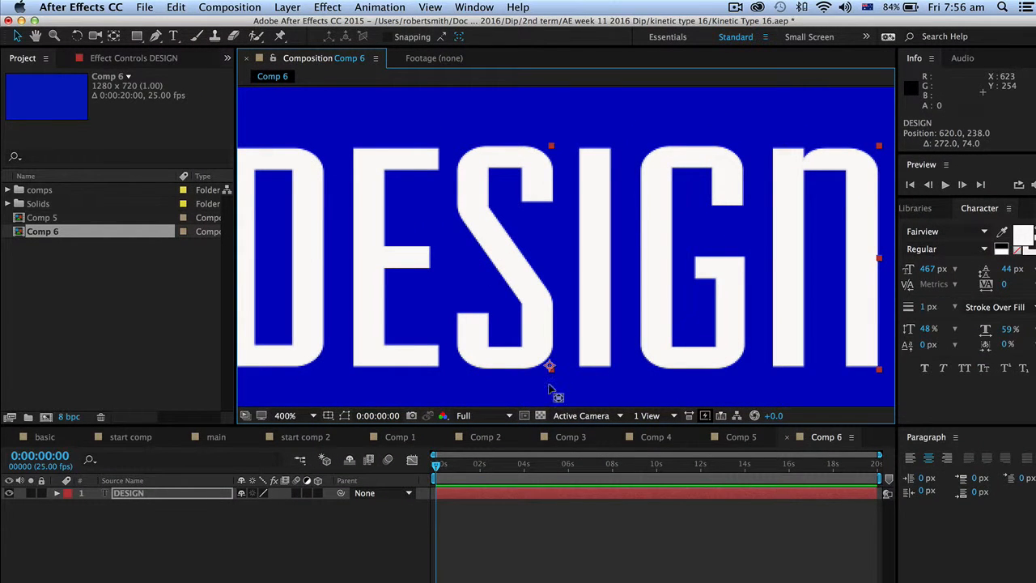
key("y")
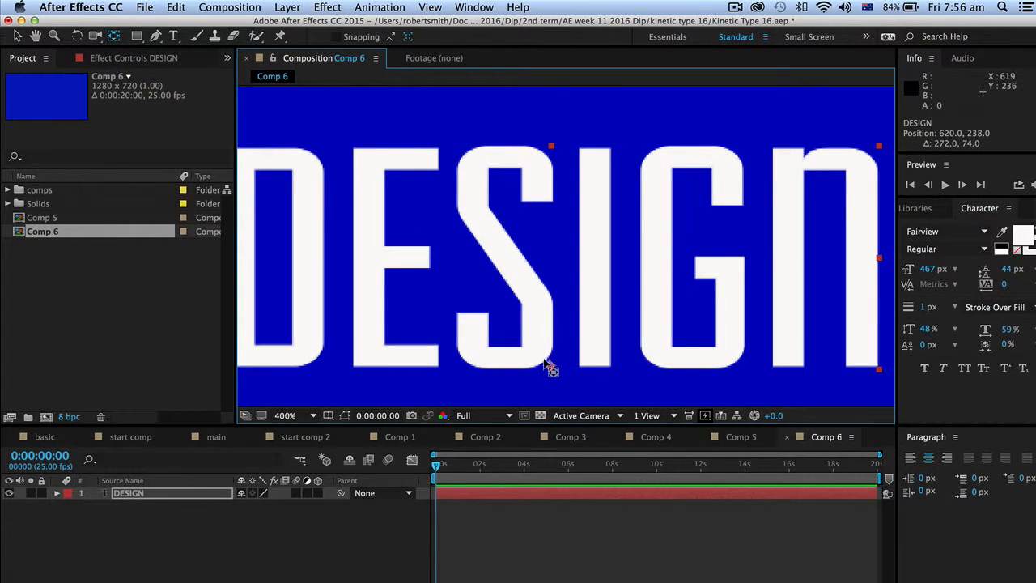
left_click_drag(549, 364, 548, 149)
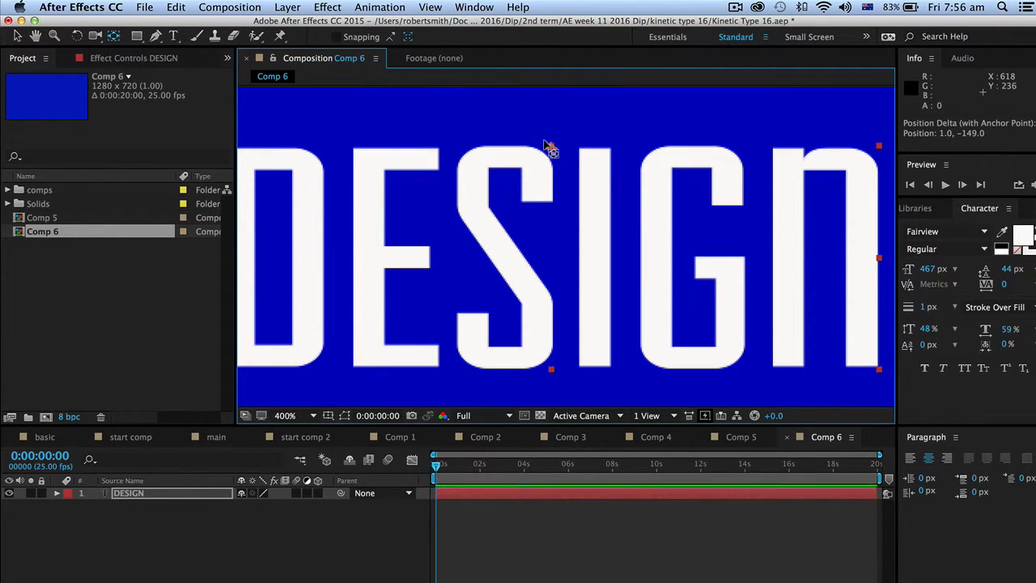
key("v")
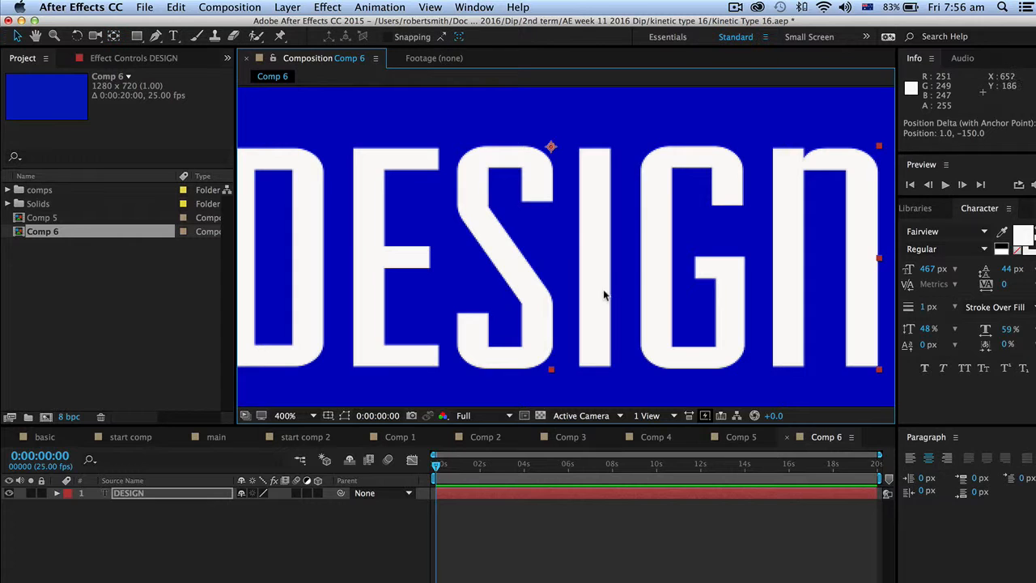
left_click(313, 417)
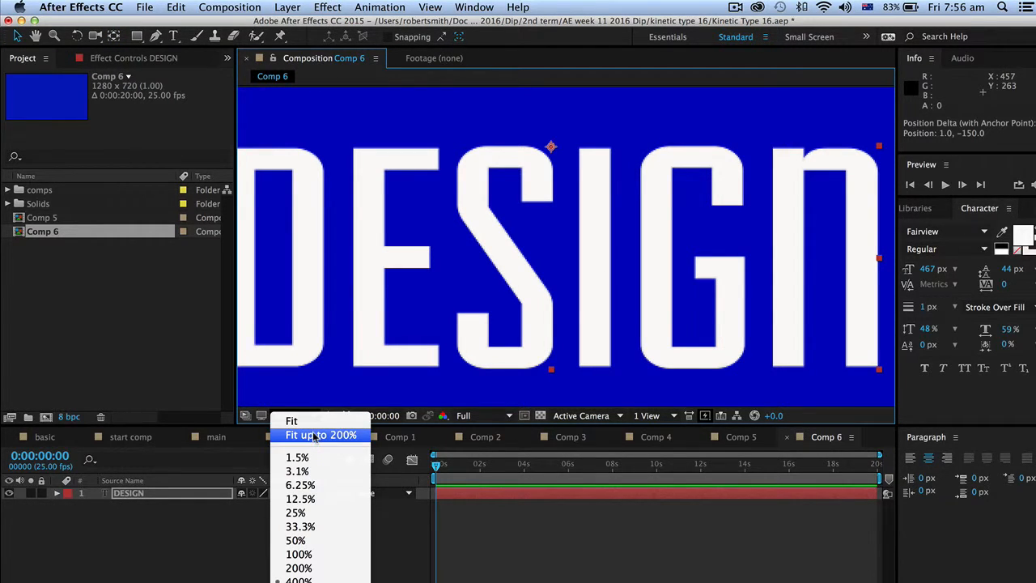
left_click(316, 435)
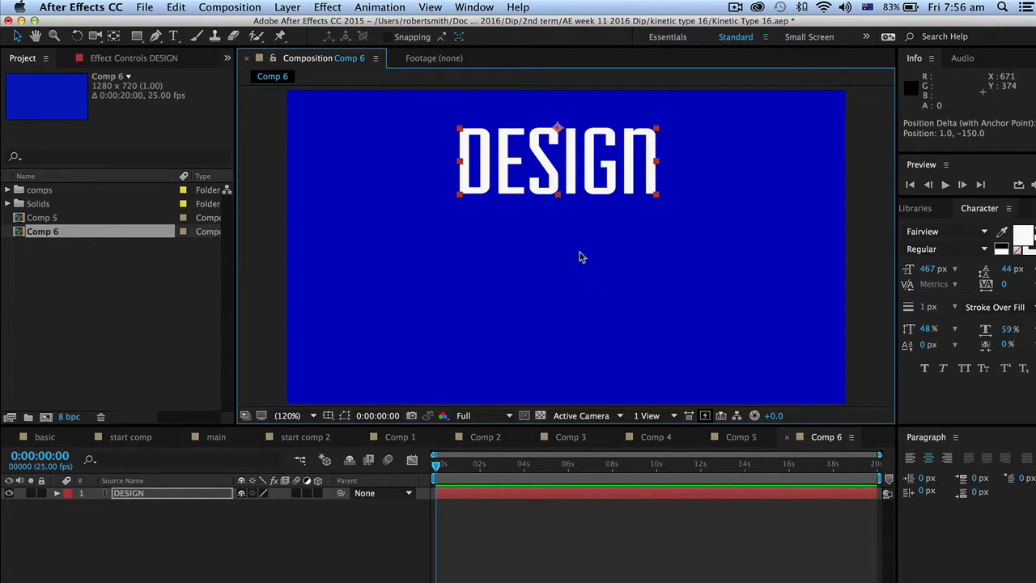
Duplicate the DESIGN layer and move the copy straight down to just below the original, at position 621, 258
left_click(175, 494)
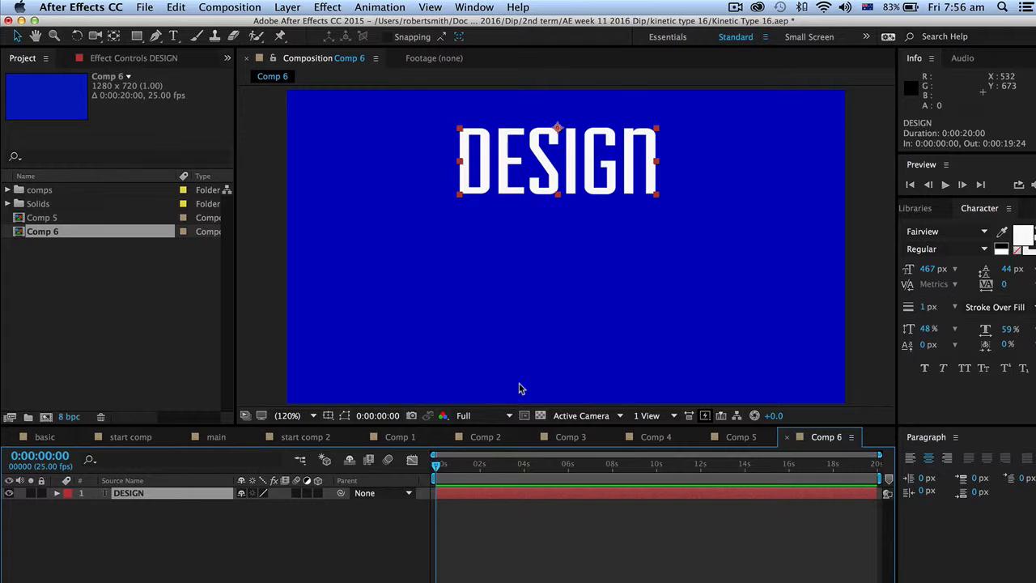
key("ctrl+d")
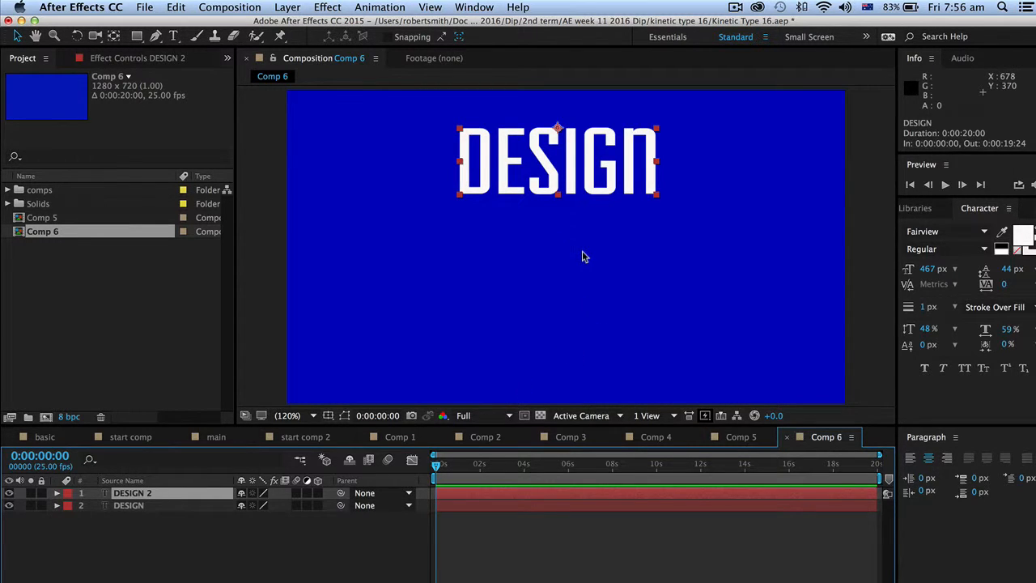
key("shift+Down")
key("shift+Down")
key("shift+Down")
key("shift+Down")
key("shift+Down")
key("shift+Down")
key("shift+Down")
key("shift+Down")
key("shift+Down")
key("shift+Down")
key("shift+Down")
key("shift+Down")
key("shift+Down")
key("shift+Down")
key("shift+Down")
key("shift+Down")
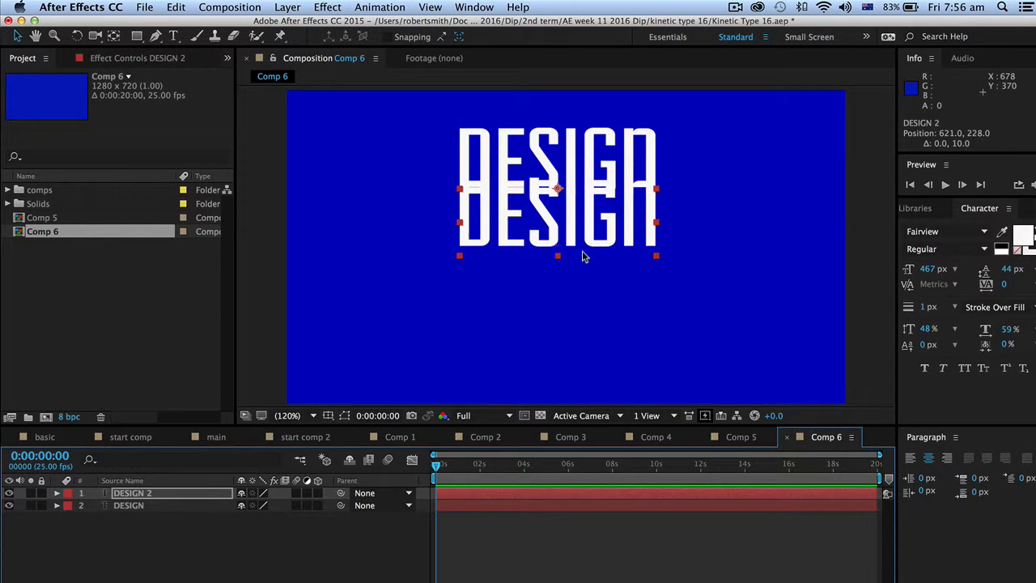
key("Down")
key("Down")
key("Down")
key("Down")
key("Down")
key("Down")
key("Down")
key("Down")
key("Down")
key("Down")
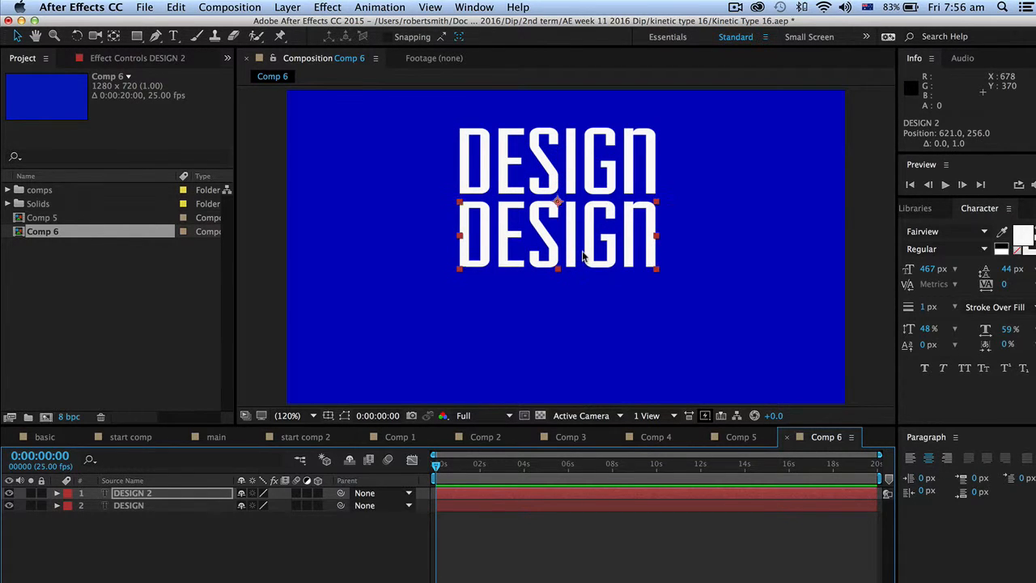
Change the lower DESIGN copy's text to CENTRE and reduce its font size to 439 px to match the width of DESIGN
double_click(564, 249)
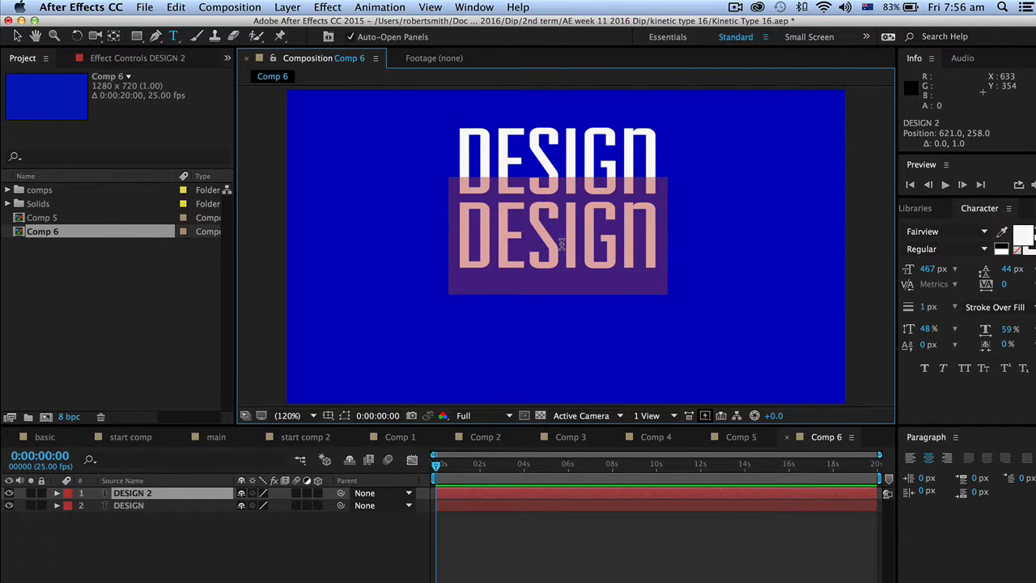
type("CENTRE")
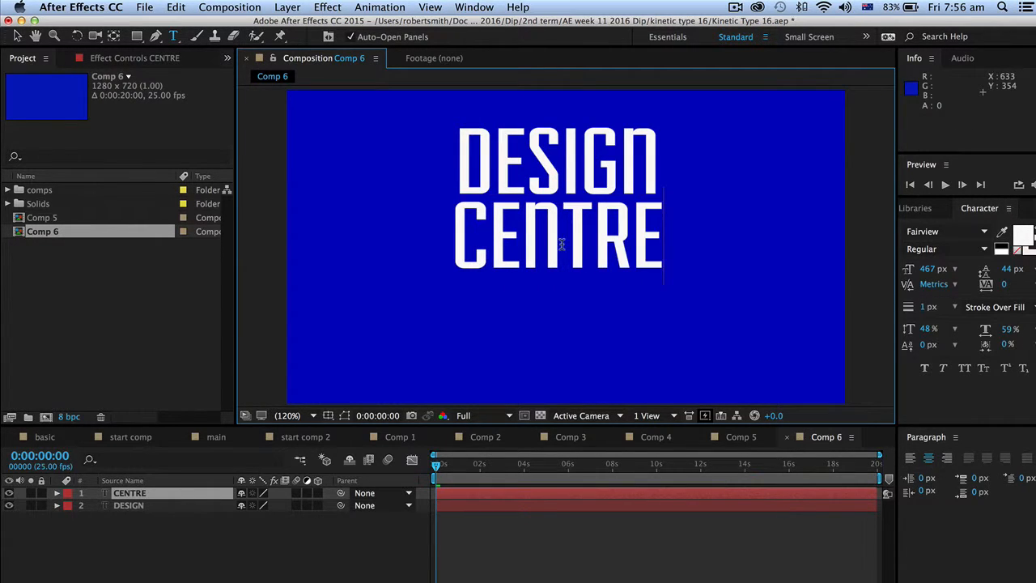
double_click(572, 246)
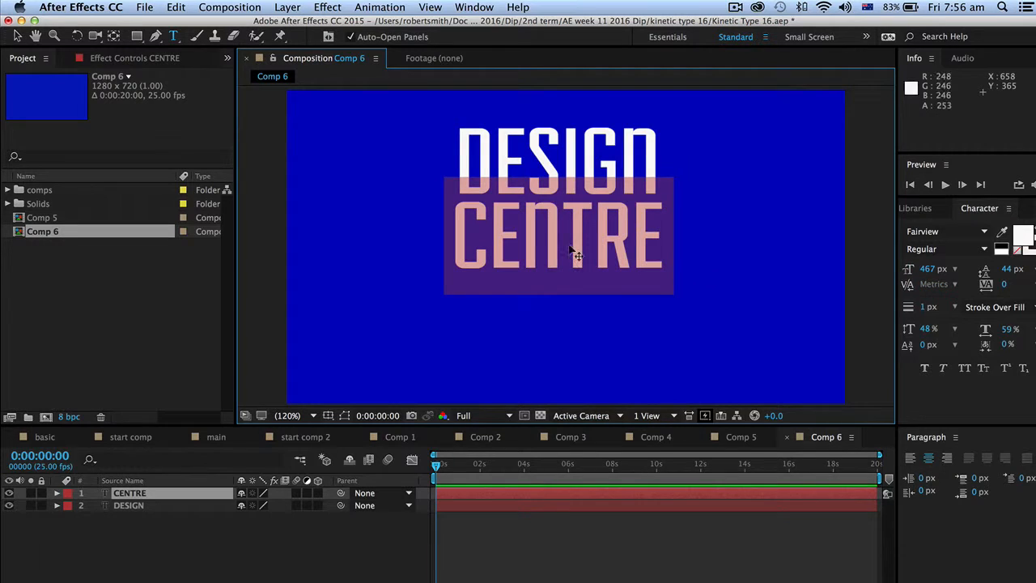
key("super+shift+comma")
key("super+shift+comma")
key("super+shift+comma")
key("super+shift+comma")
key("super+shift+comma")
key("super+shift+comma")
key("super+shift+comma")
key("super+shift+comma")
key("super+shift+comma")
key("super+shift+comma")
key("super+shift+comma")
key("super+shift+comma")
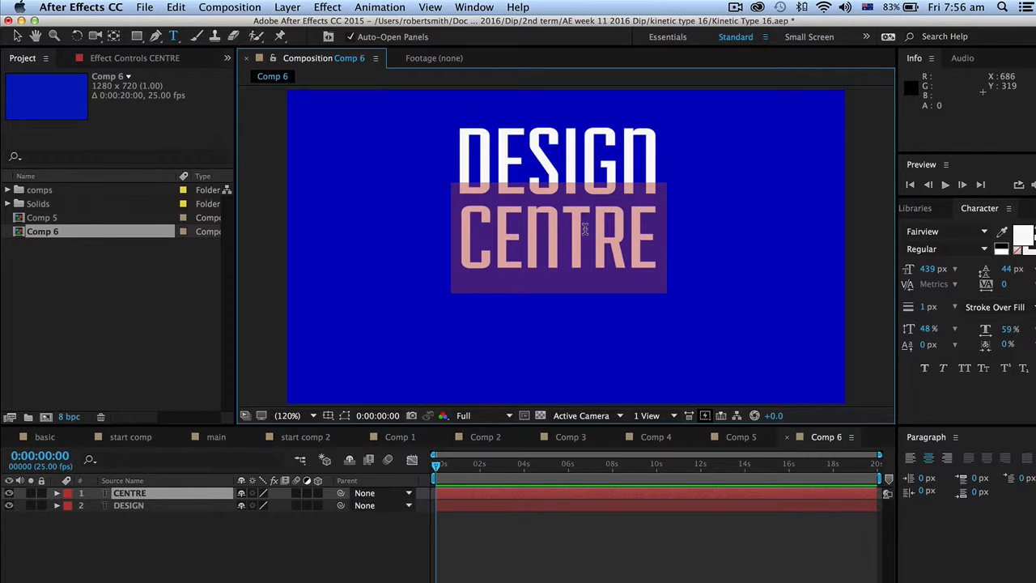
Nudge the CENTRE layer up to position 621, 250 to tighten the gap below DESIGN
left_click(16, 37)
left_click(473, 245)
key("Up")
key("Up")
key("Up")
key("Up")
key("Up")
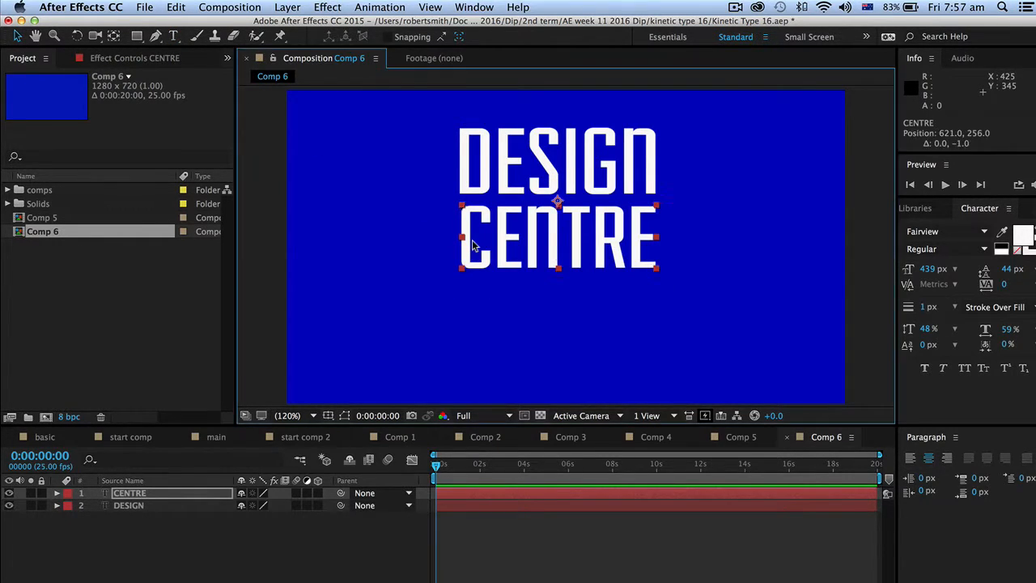
key("Up")
key("Up")
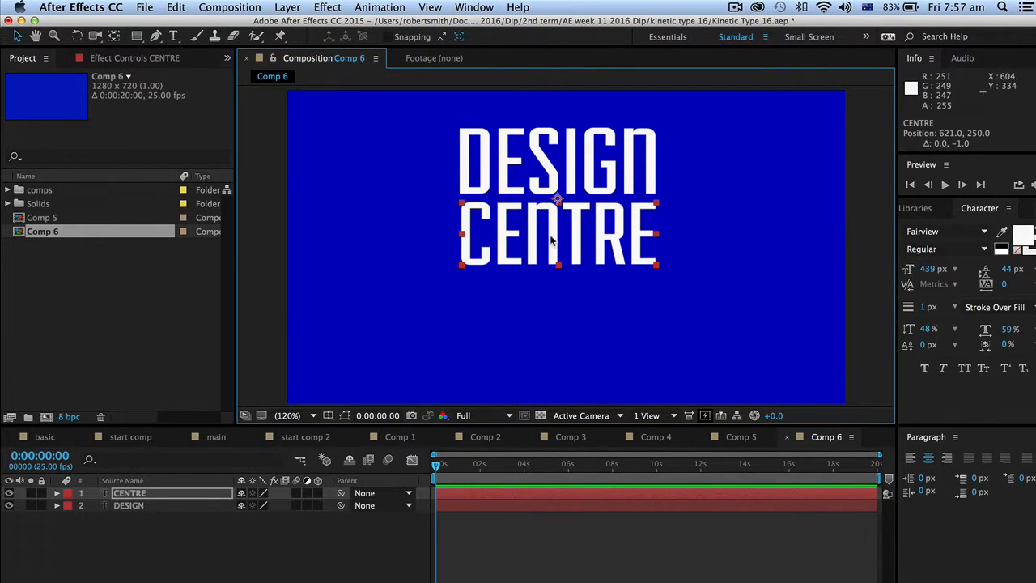
Duplicate the CENTRE layer and move the copy straight down below it to position 621, 412
key("super+d")
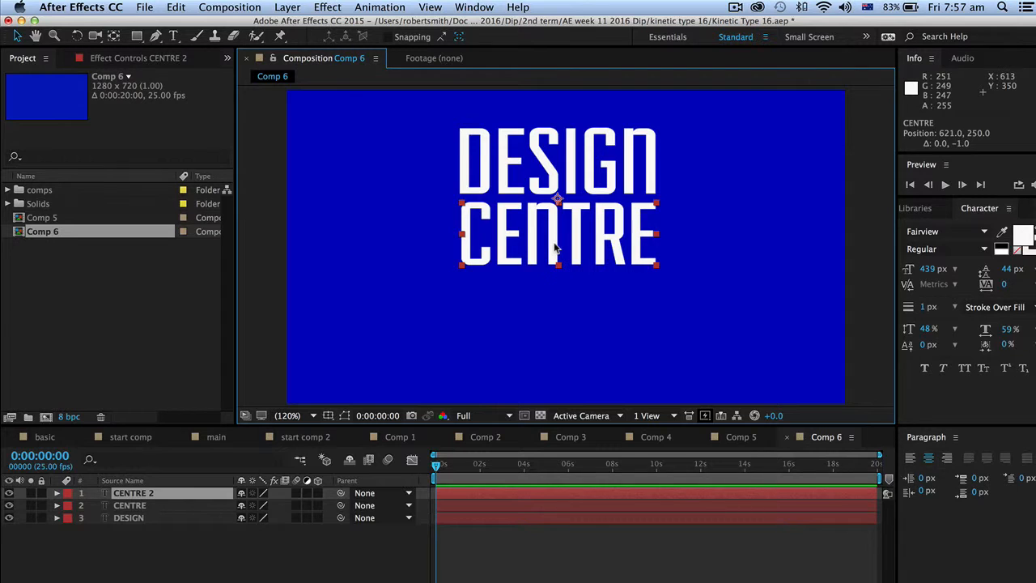
key("shift+Down")
key("shift+Down")
key("shift+Down")
key("shift+Down")
key("shift+Down")
key("shift+Down")
key("shift+Down")
key("shift+Down")
key("shift+Down")
key("shift+Down")
key("shift+Down")
key("shift+Down")
key("shift+Down")
key("shift+Down")
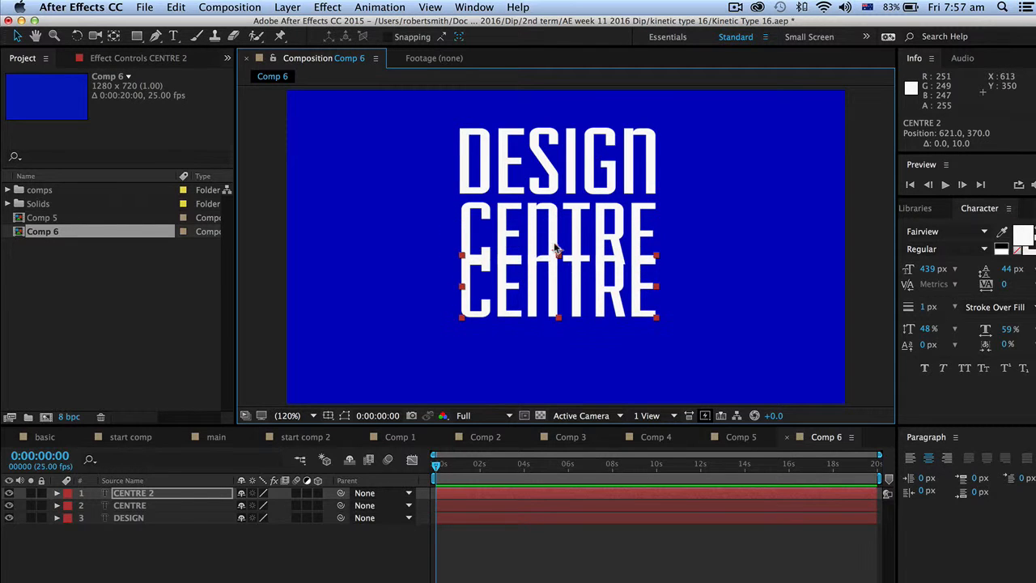
key("shift+Down")
key("shift+Down")
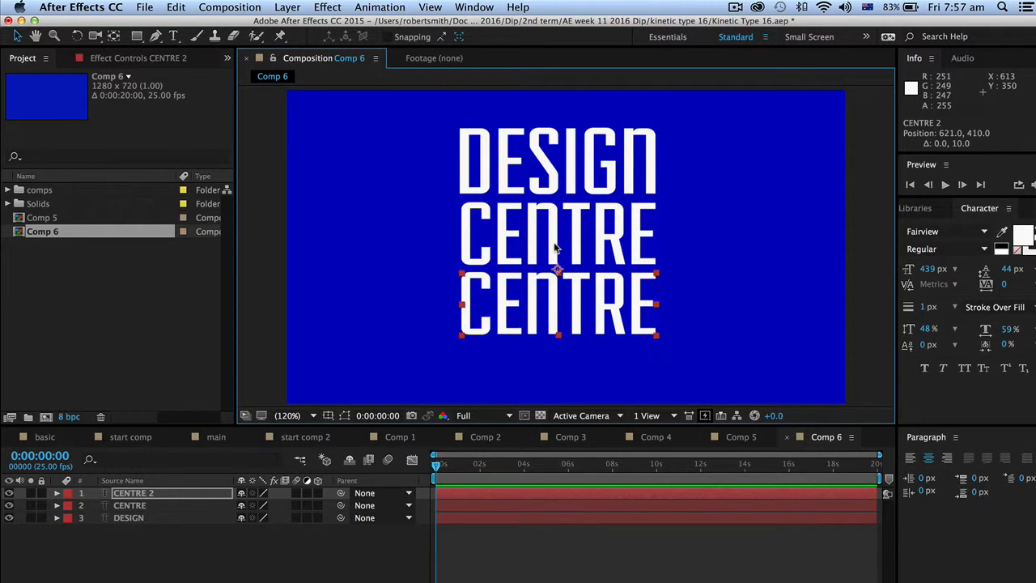
key("Down")
key("Down")
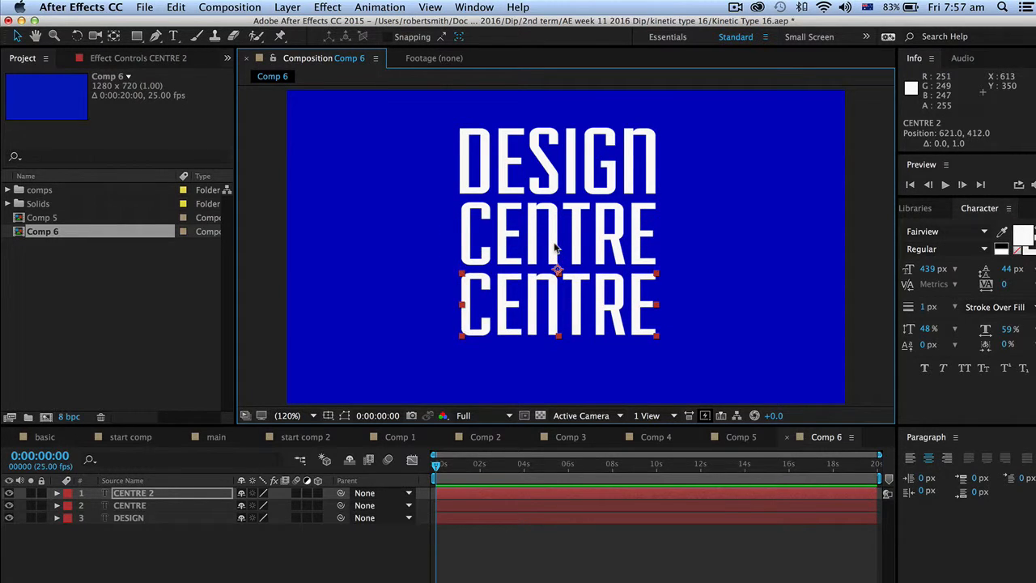
Replace the text of the lower CENTRE copy with ENMORE
double_click(580, 312)
type("ENMORE")
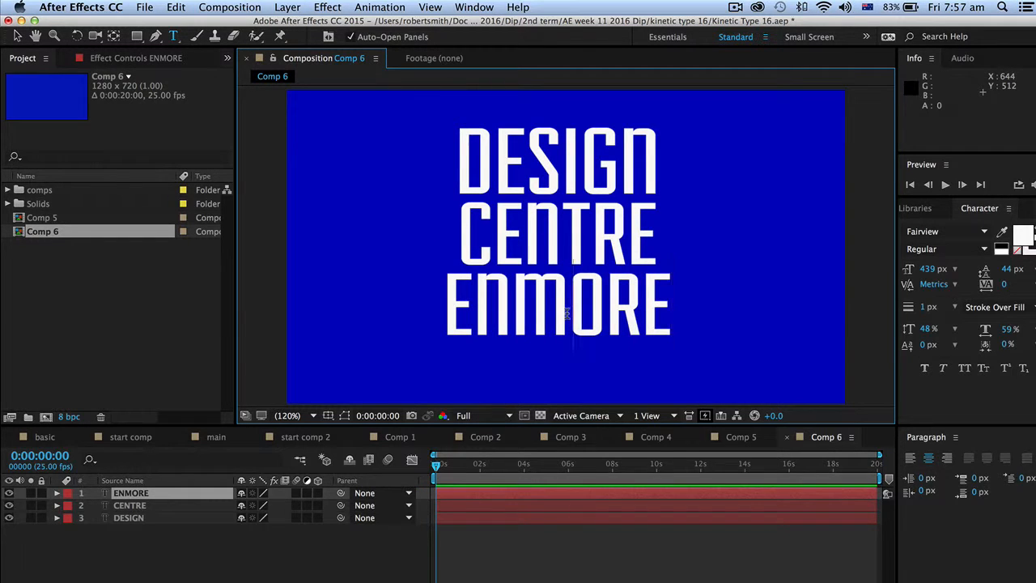
Reduce the ENMORE layer's font size to 387 px so its width matches DESIGN and CENTRE
double_click(566, 313)
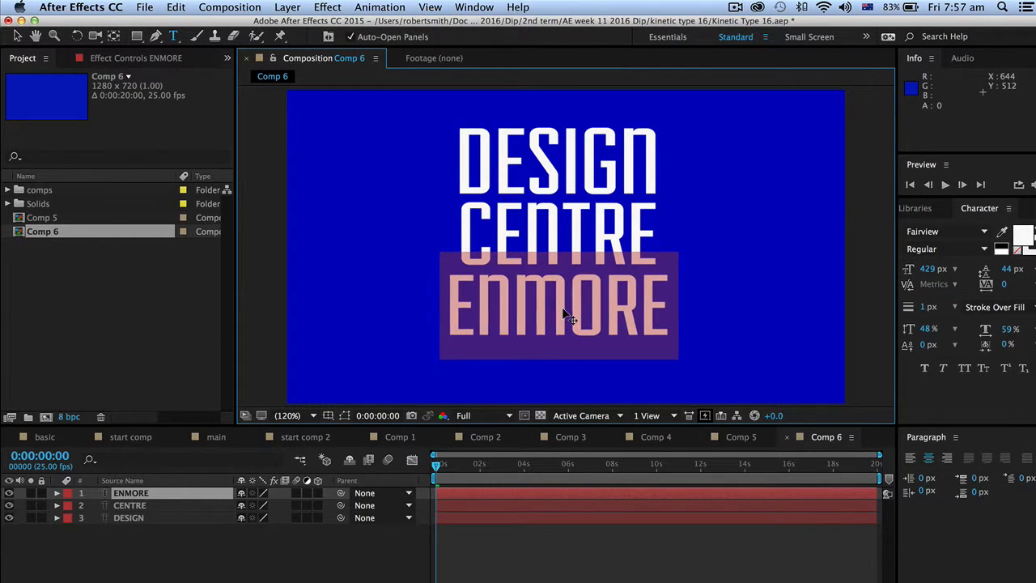
key("super+shift+comma")
key("super+shift+comma")
key("super+shift+comma")
key("super+shift+comma")
key("super+shift+comma")
key("super+shift+comma")
key("super+shift+comma")
key("super+shift+comma")
key("super+shift+comma")
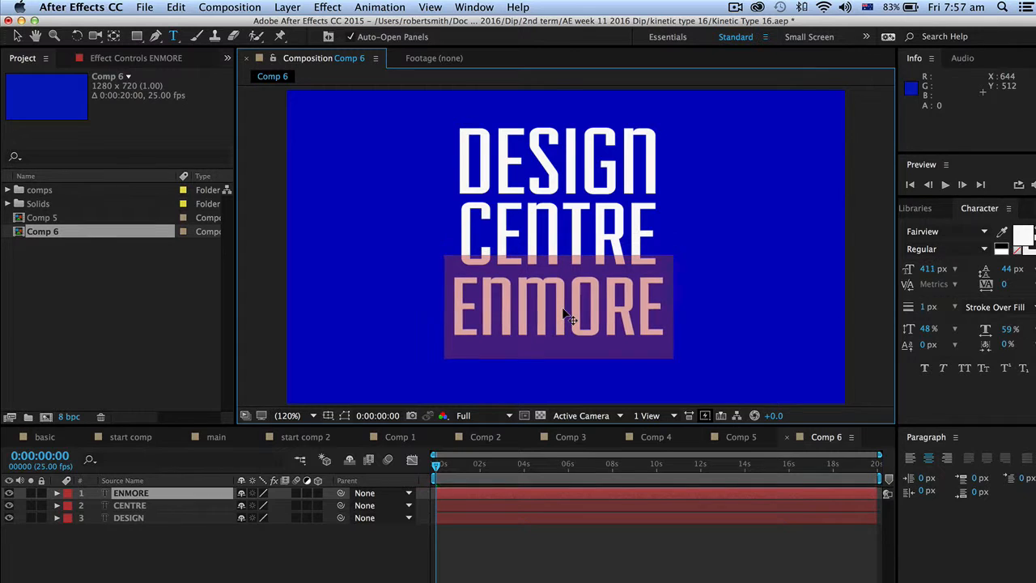
key("super+shift+comma")
key("super+shift+comma")
key("super+shift+comma")
key("super+shift+comma")
key("super+shift+comma")
key("super+shift+comma")
key("super+shift+comma")
key("super+shift+comma")
key("super+shift+comma")
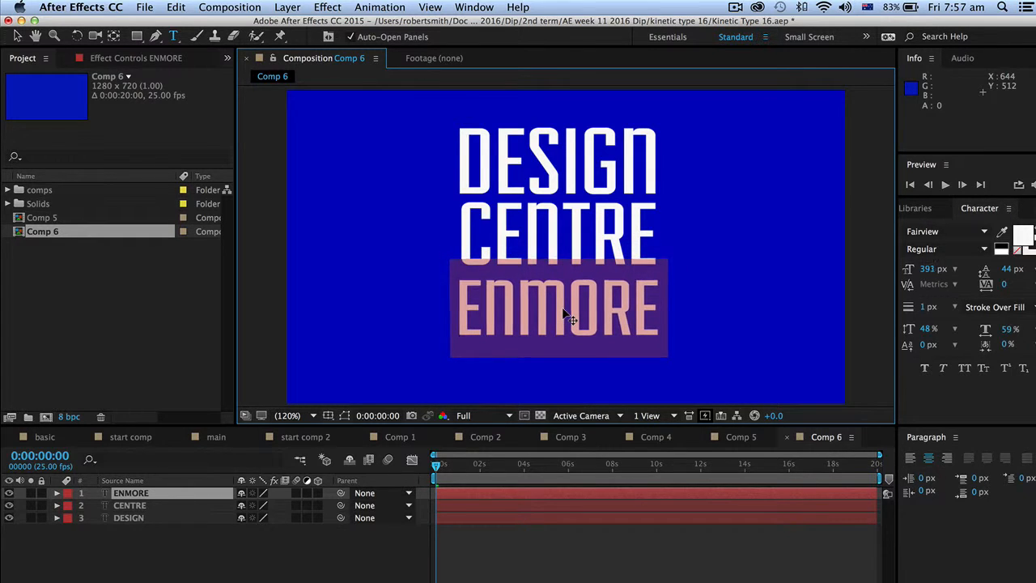
key("super+shift+comma")
key("super+shift+comma")
key("super+shift+comma")
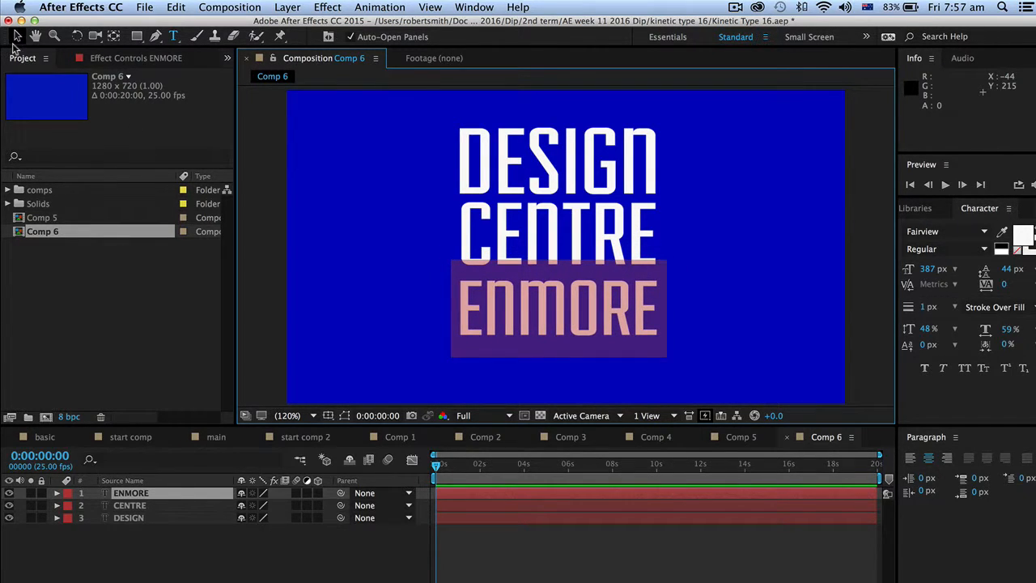
Nudge the ENMORE layer up to position 621, 394 to tighten the gap below CENTRE
left_click(16, 36)
key("Up")
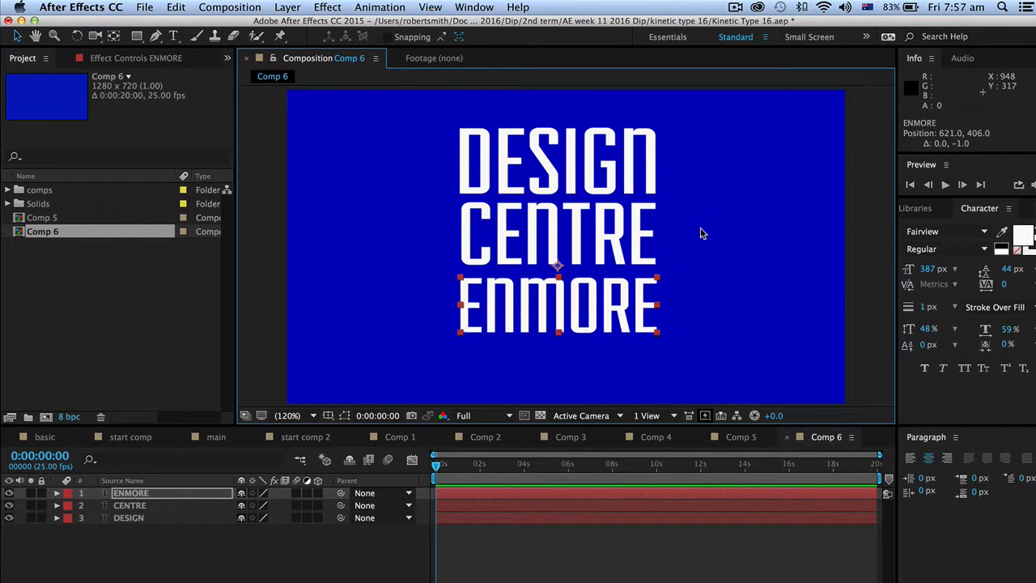
key("Up")
key("Up")
key("Up")
key("Up")
key("Up")
key("Up")
key("Up")
key("Up")
key("Up")
key("Up")
key("Up")
key("Up")
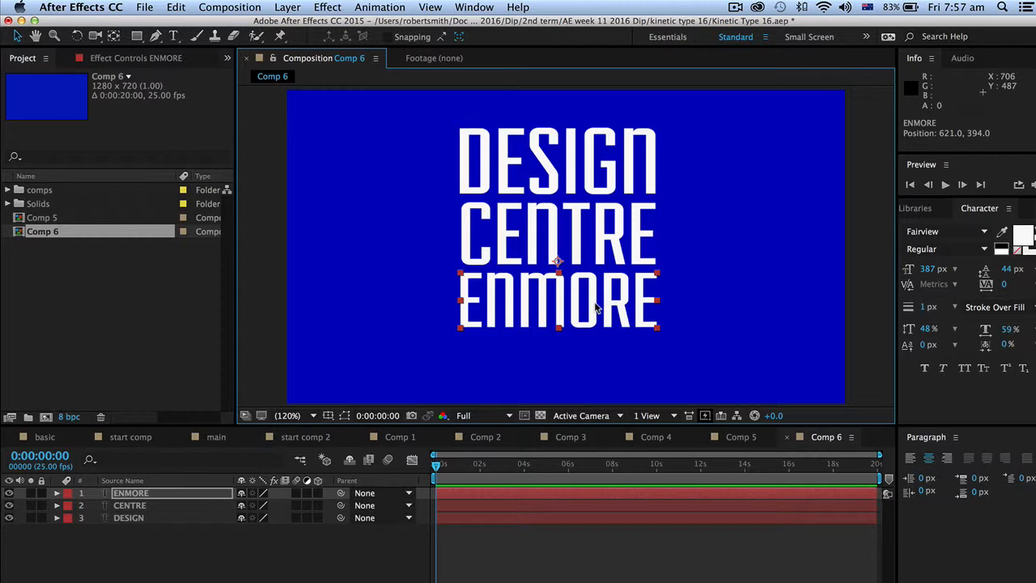
Nudge the DESIGN, CENTRE and ENMORE layers down together to centre the text block vertically in the frame
left_click(170, 525)
left_click(139, 518)
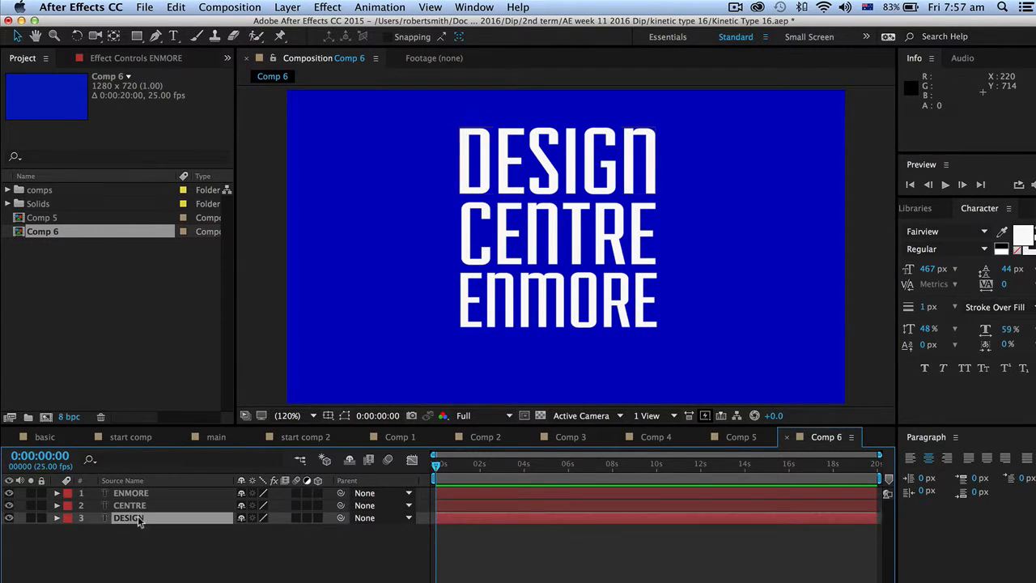
left_click(142, 494, "shift")
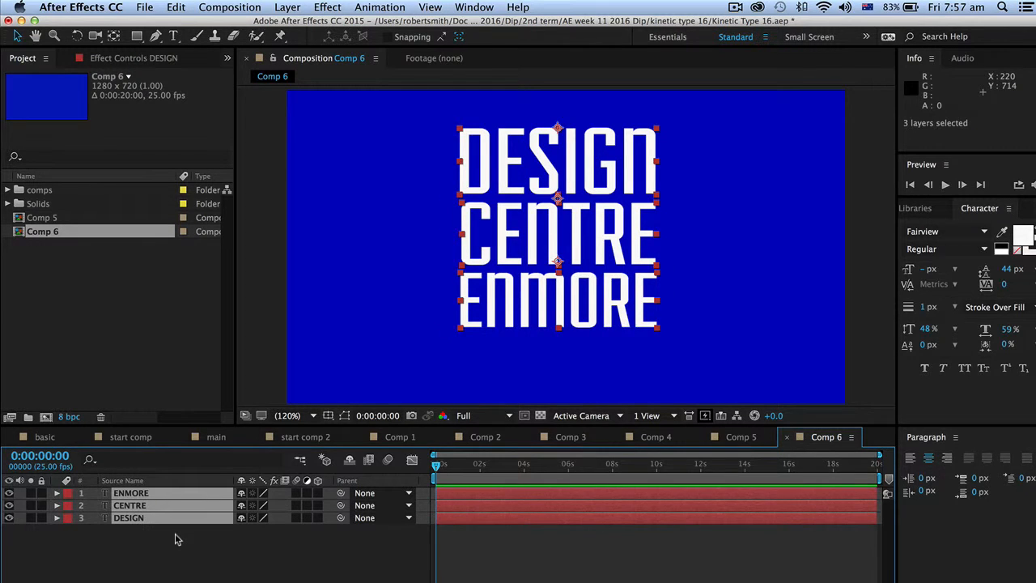
key("shift+Down")
key("Down")
key("Down")
key("Down")
key("Down")
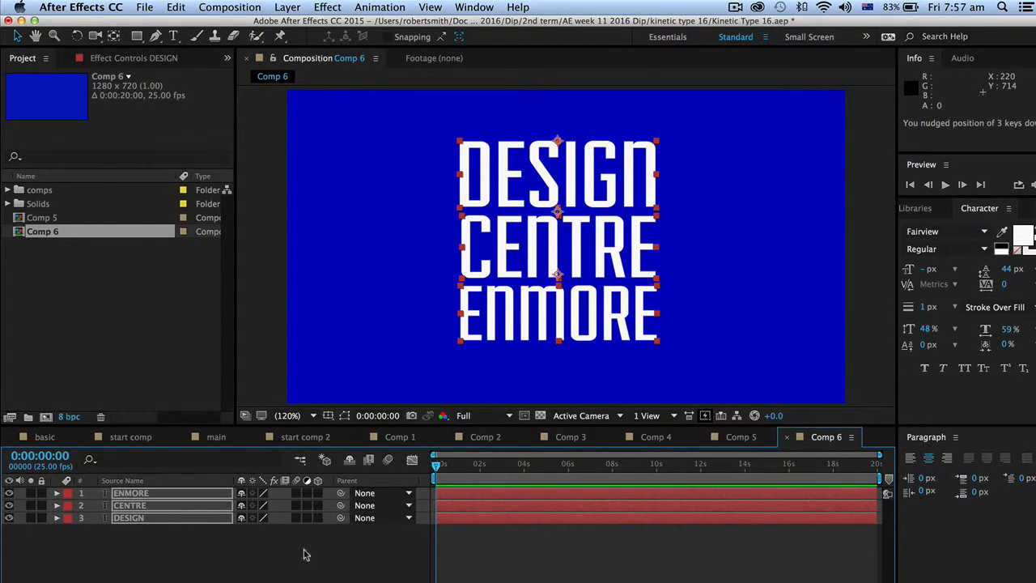
left_click(277, 577)
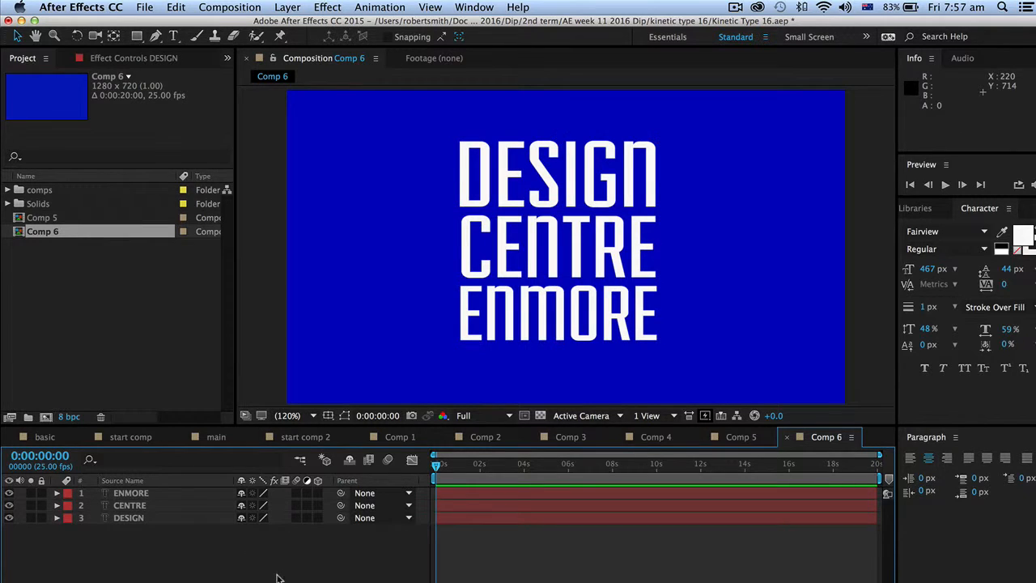
Make the ENMORE, CENTRE and DESIGN text layers 3D layers
left_click(133, 519)
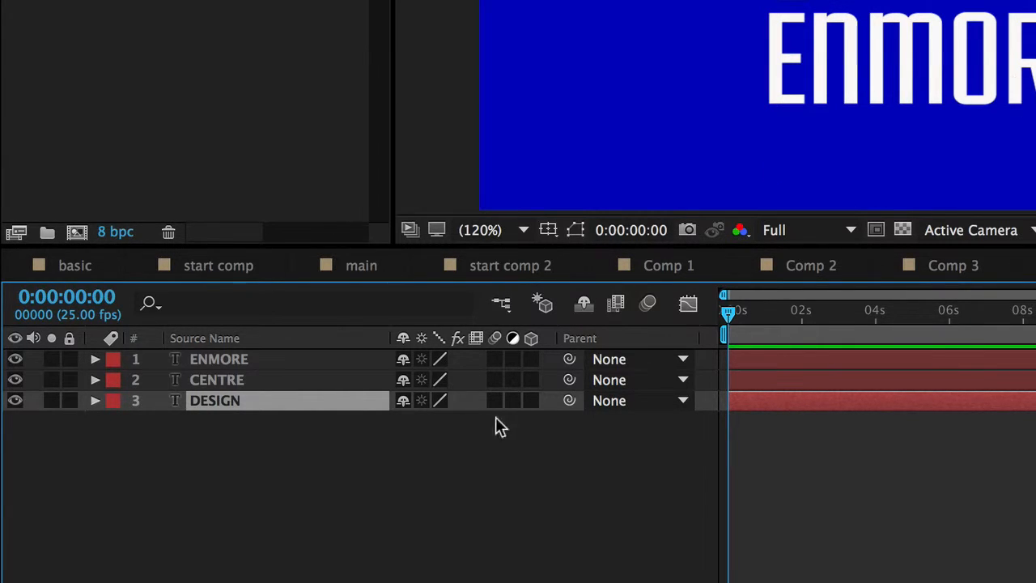
left_click(252, 359)
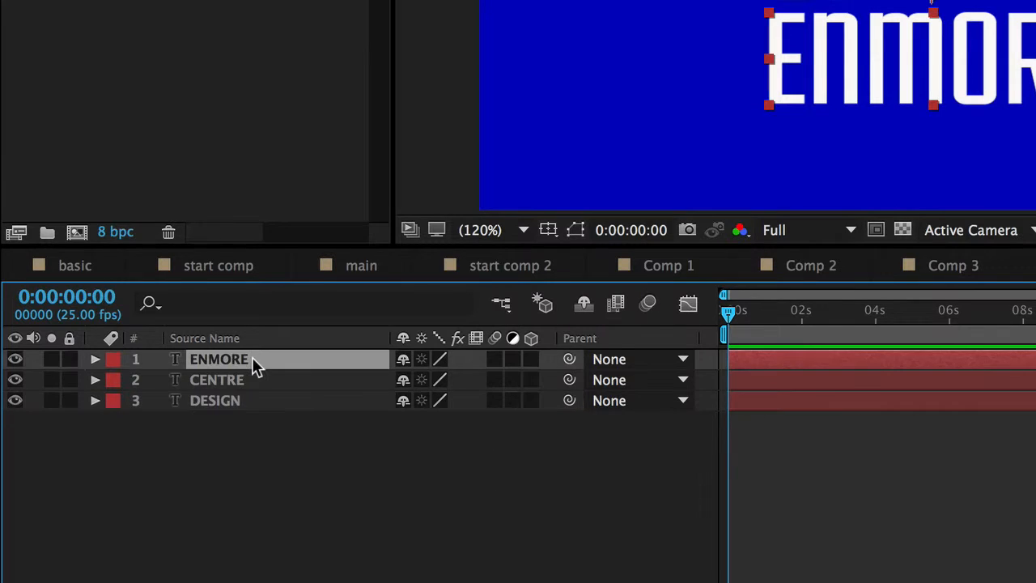
left_click(234, 410, "shift")
left_click(530, 361)
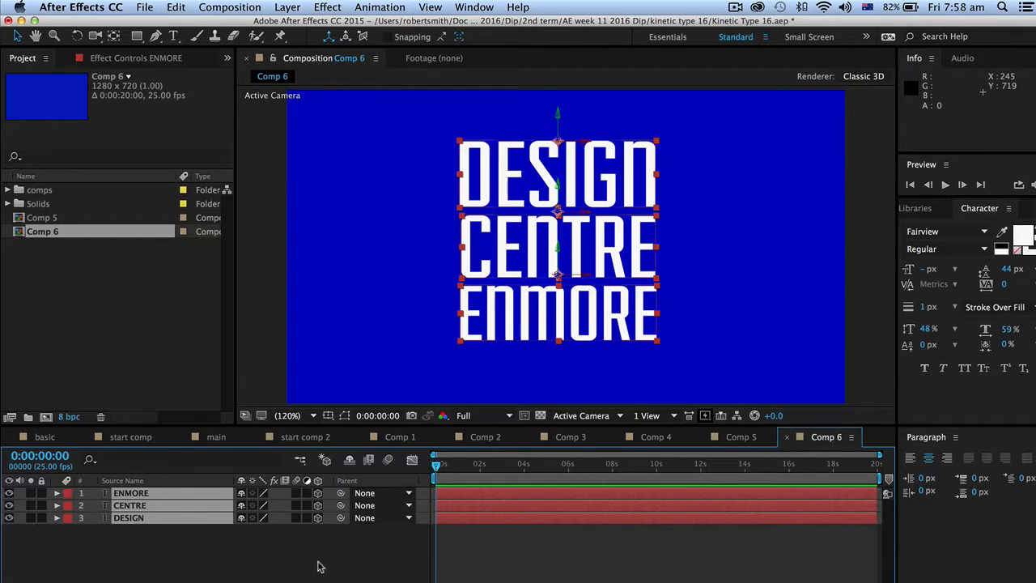
left_click(316, 565)
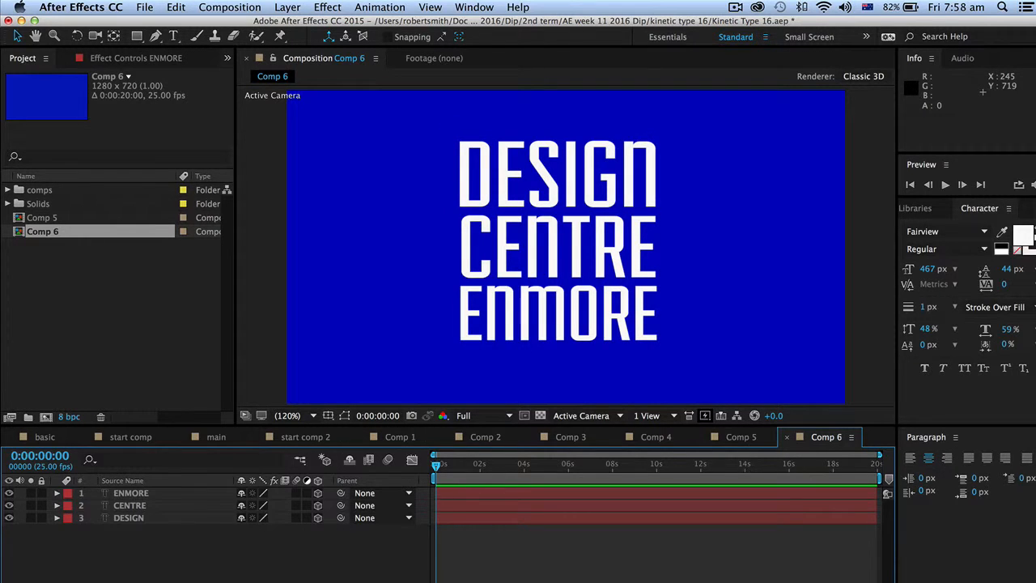
key("F4")
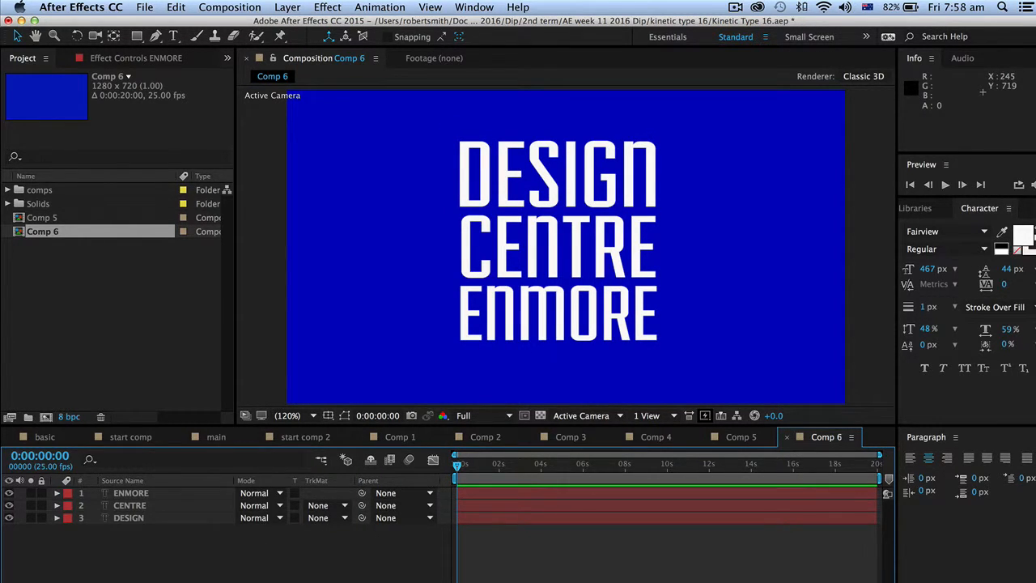
key("F4")
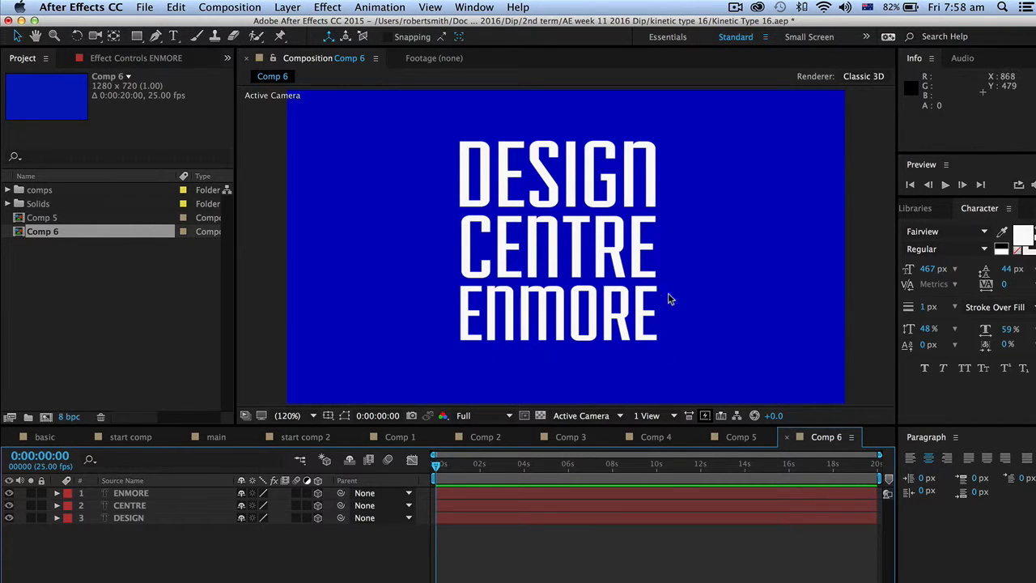
Select the DESIGN layer and reveal its rotation properties in the timeline
left_click(571, 170)
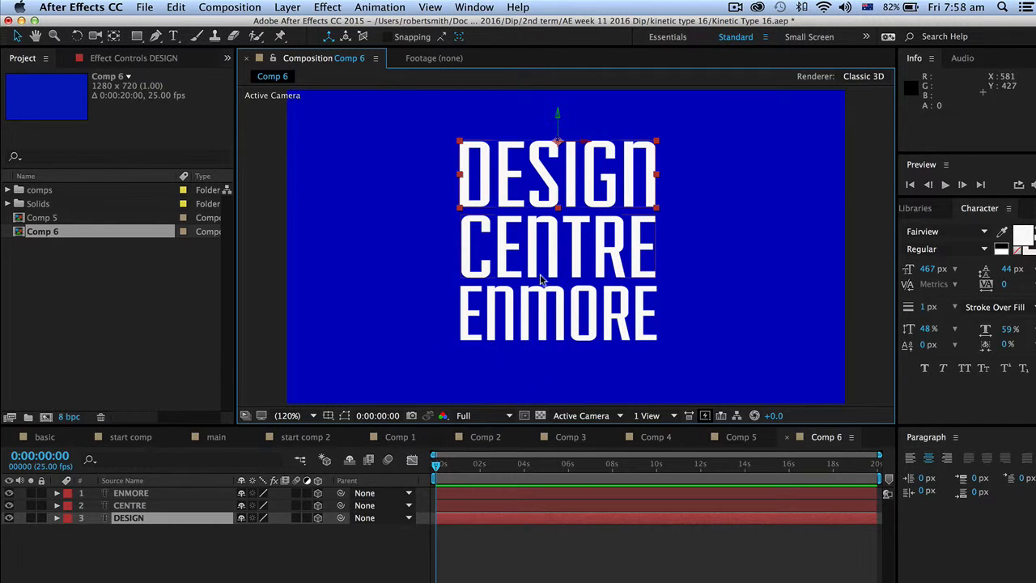
key("space")
left_click_drag(756, 234, 650, 240)
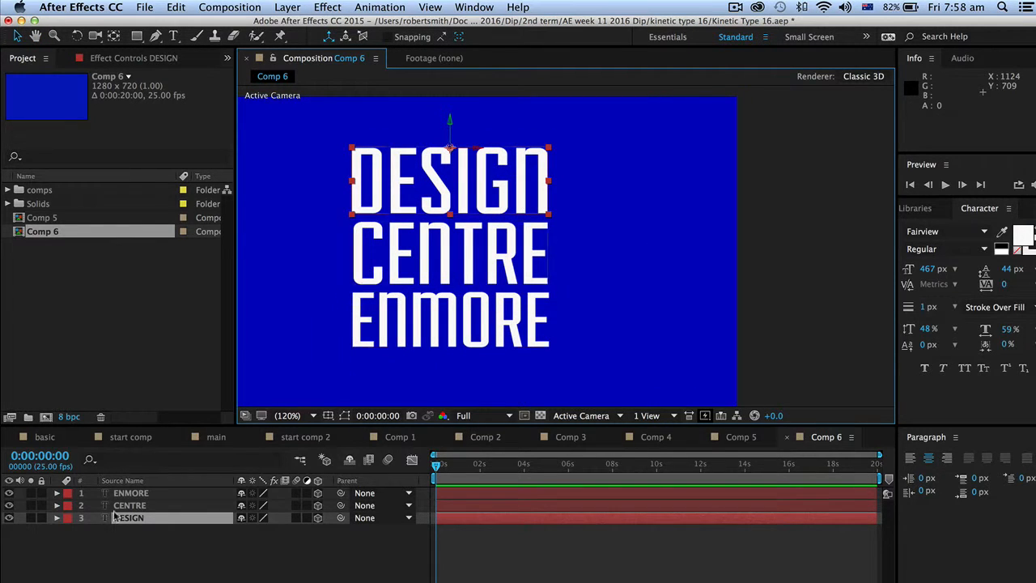
left_click(141, 521)
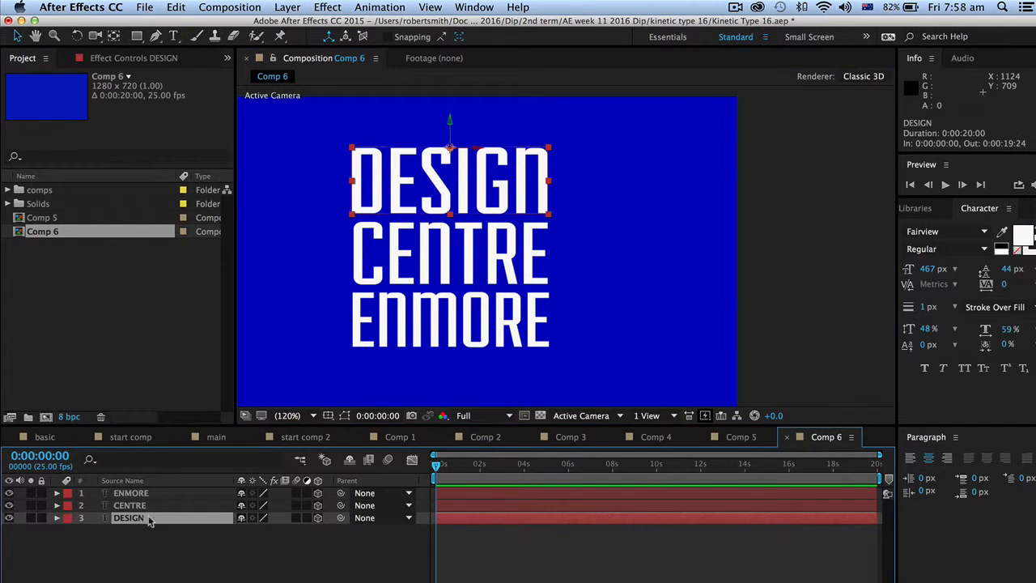
left_click(56, 518)
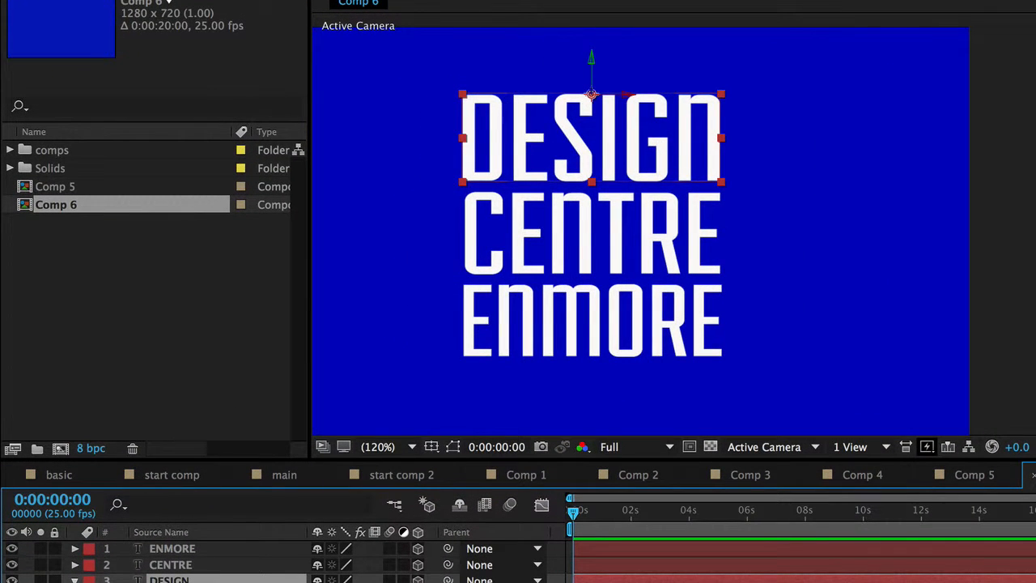
scroll(283, 558, "down", 1)
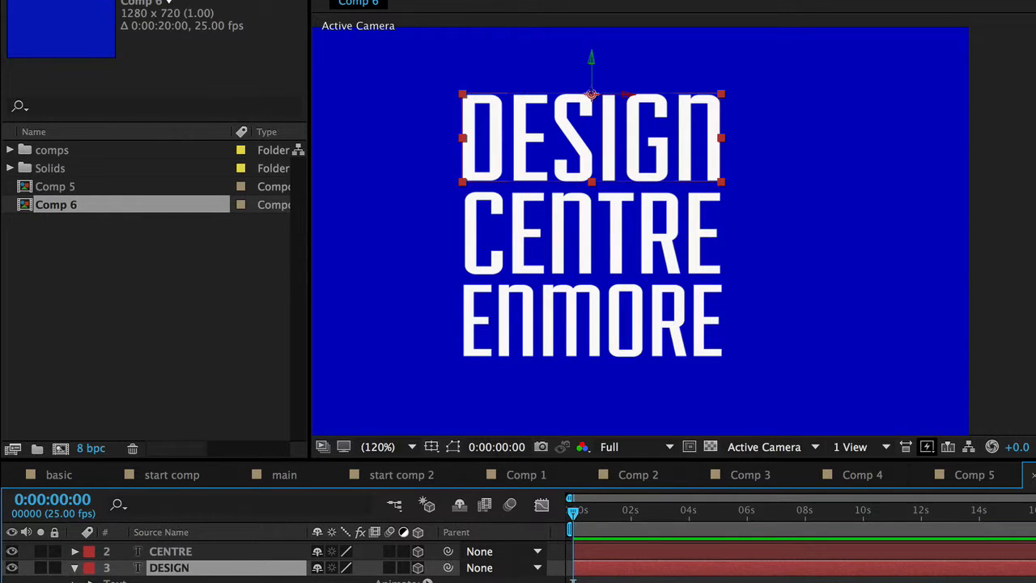
left_click(74, 568)
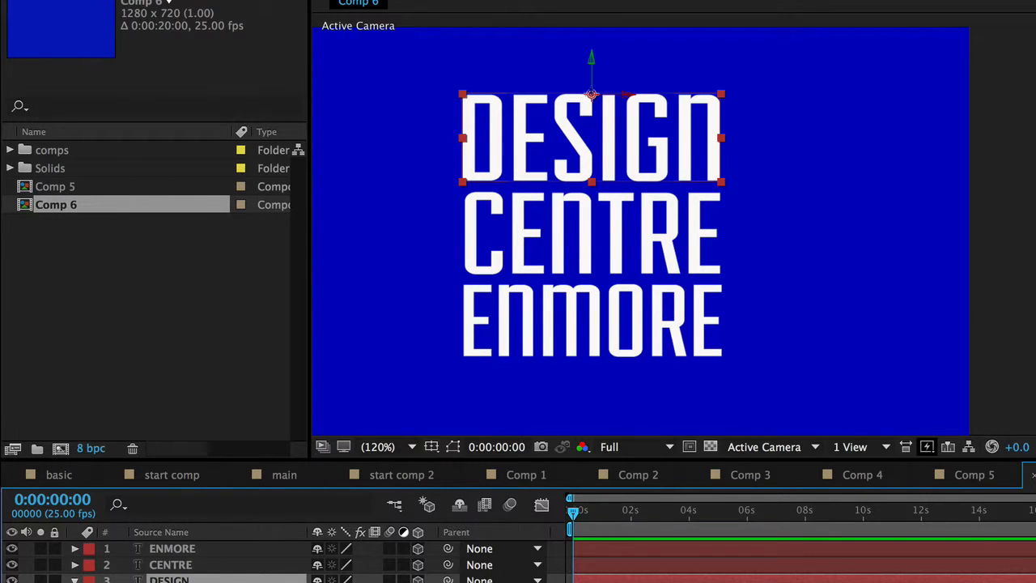
Try rotating the DESIGN layer with its rotation values, undoing each trial
left_click_drag(332, 582, 369, 582)
key("super+z")
mouse_move(331, 582)
left_mouse_down()
mouse_move(369, 582)
mouse_move(311, 582)
mouse_move(349, 582)
left_mouse_up()
key("super+z")
left_click_drag(340, 582, 376, 582)
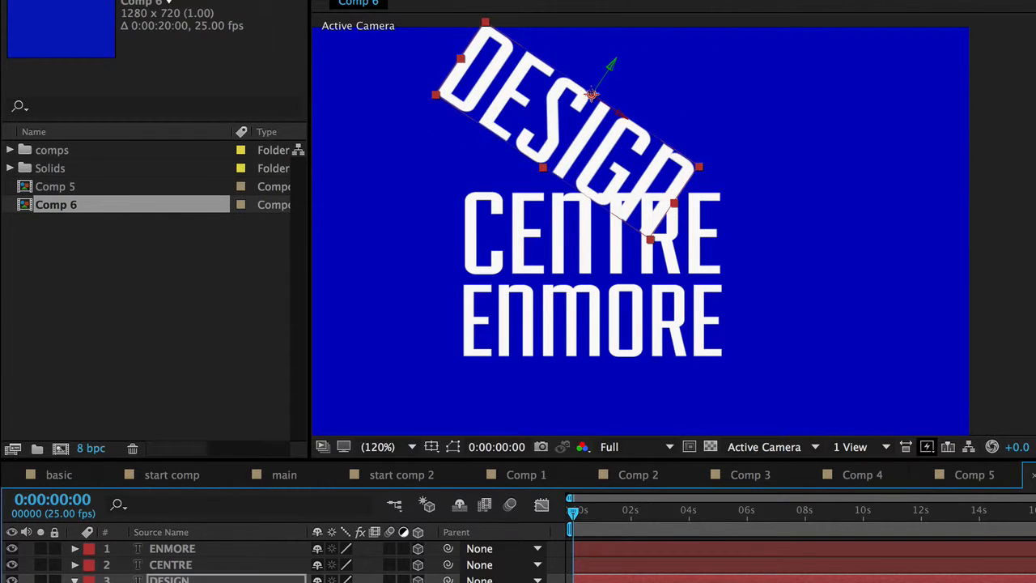
key("super+z")
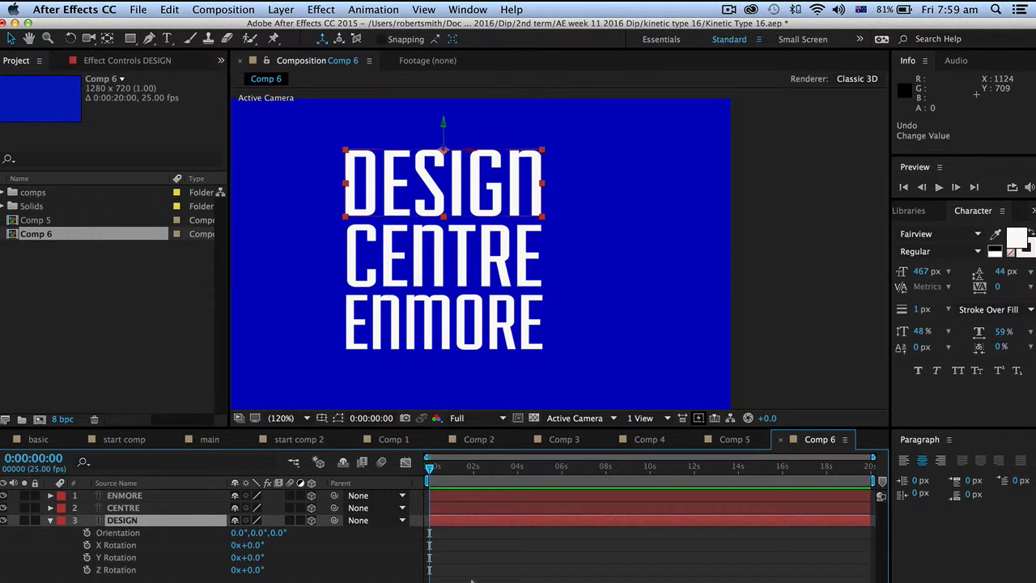
Start X Rotation keyframes on the DESIGN layer at 0:00:00:00 with a value of 100°
left_click(87, 544)
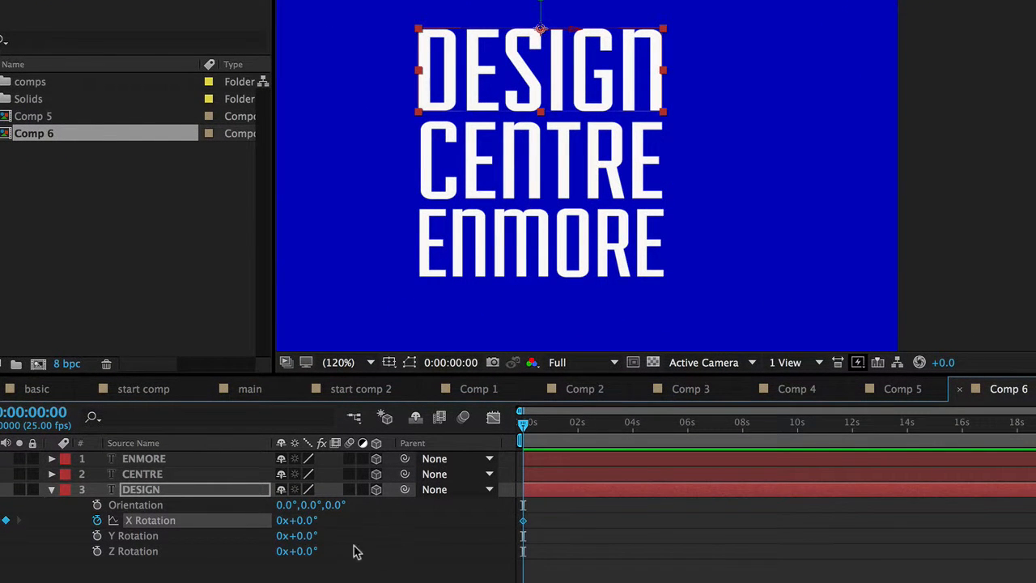
left_click(302, 520)
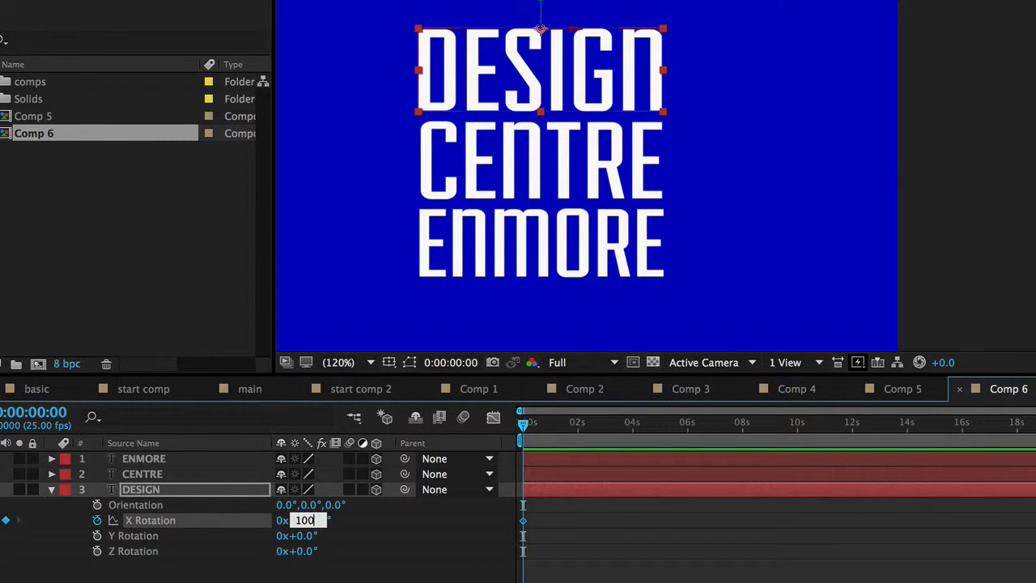
key("Return")
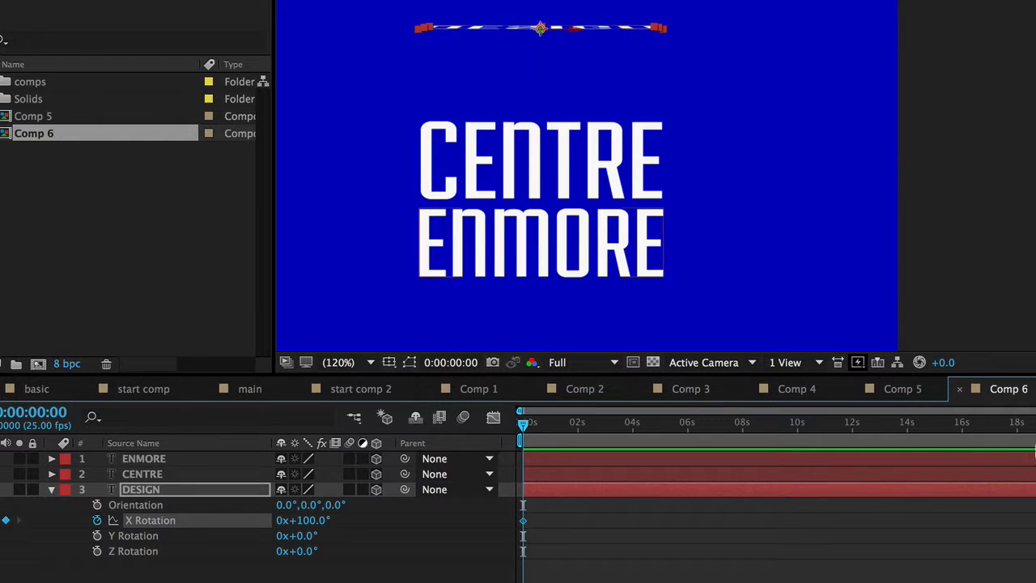
Add an X Rotation keyframe of -39° to the DESIGN layer at 0:00:01:00
left_click_drag(1034, 411, 803, 401)
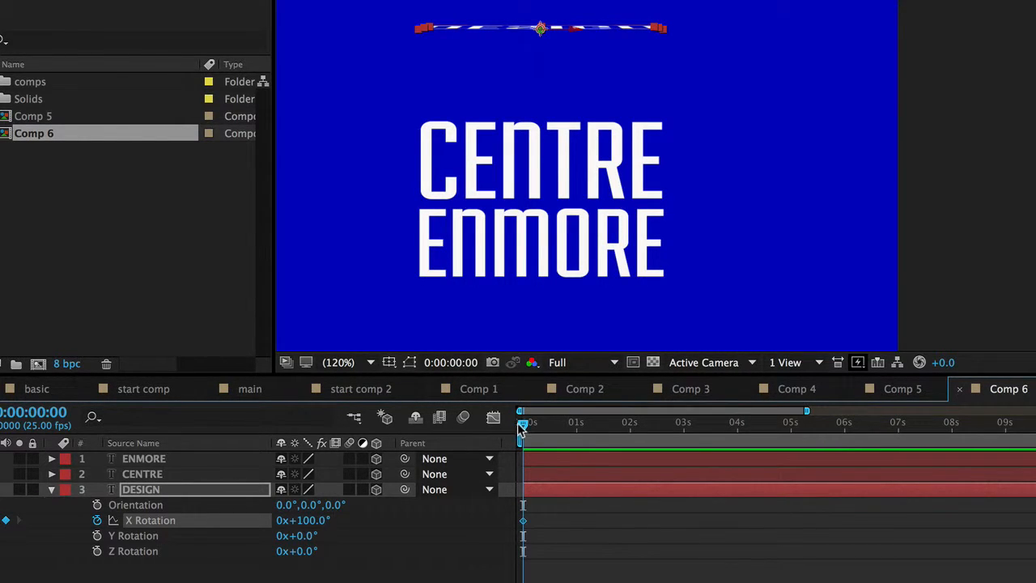
left_click_drag(524, 426, 573, 447)
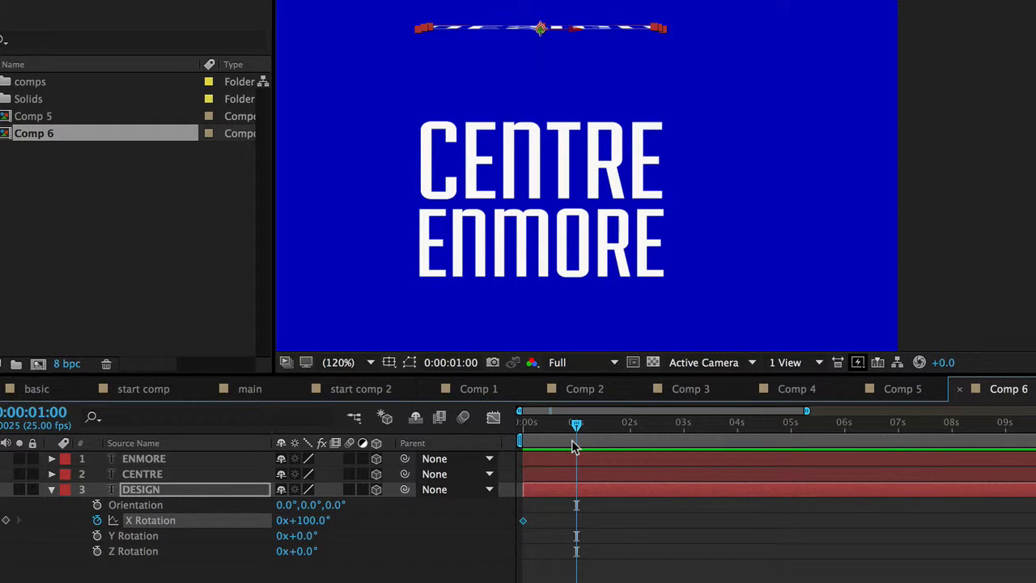
left_click(306, 518)
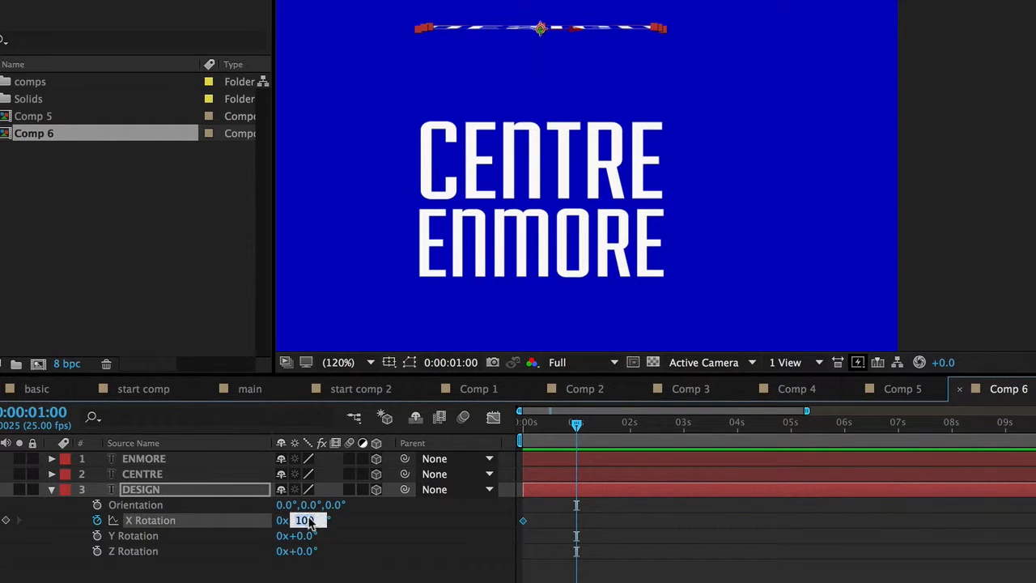
type("-39")
key("Return")
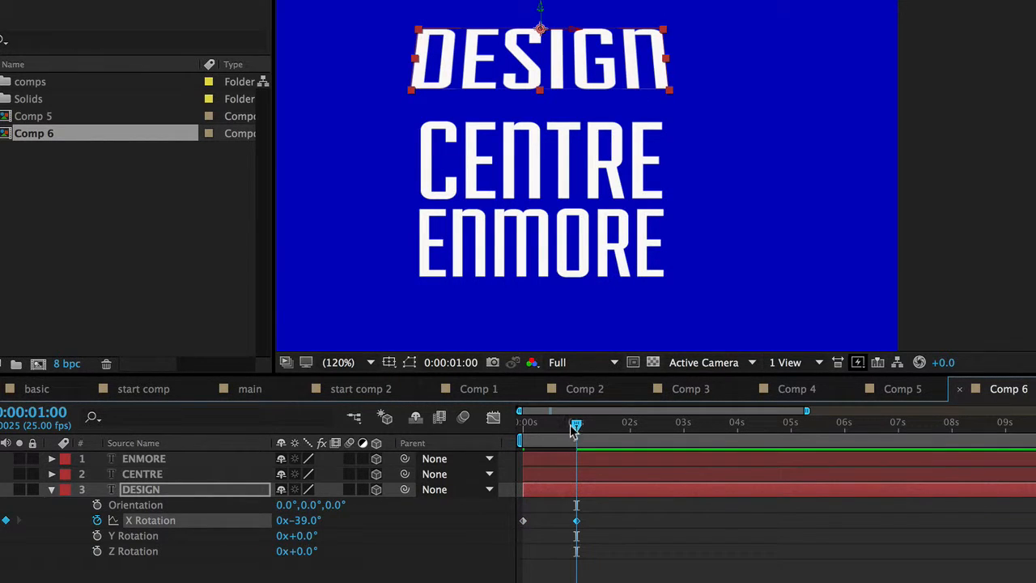
Add an X Rotation keyframe of 34° to the DESIGN layer at 0:00:01:24
left_click_drag(578, 428, 628, 432)
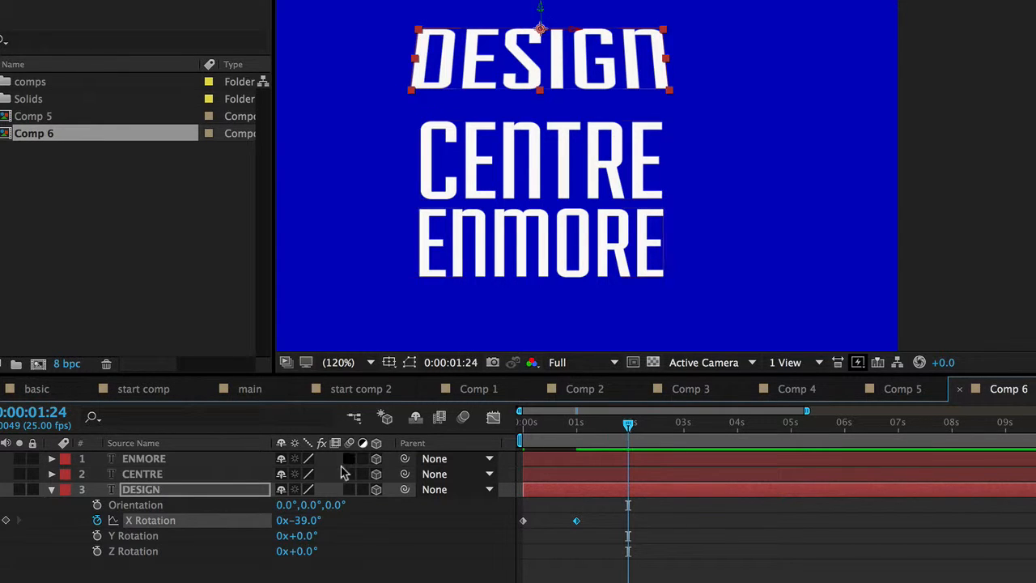
left_click(310, 521)
type("34")
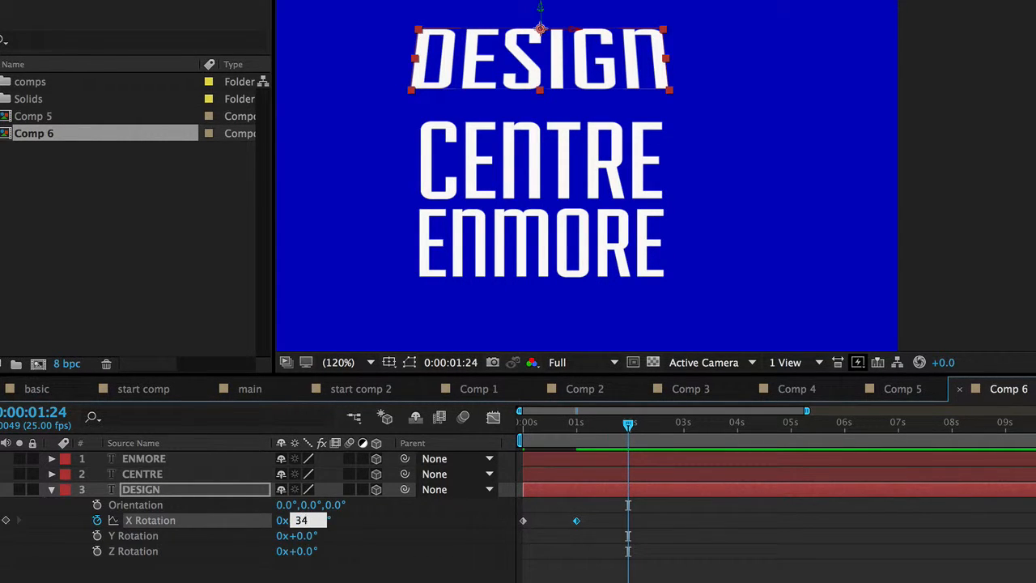
key("Return")
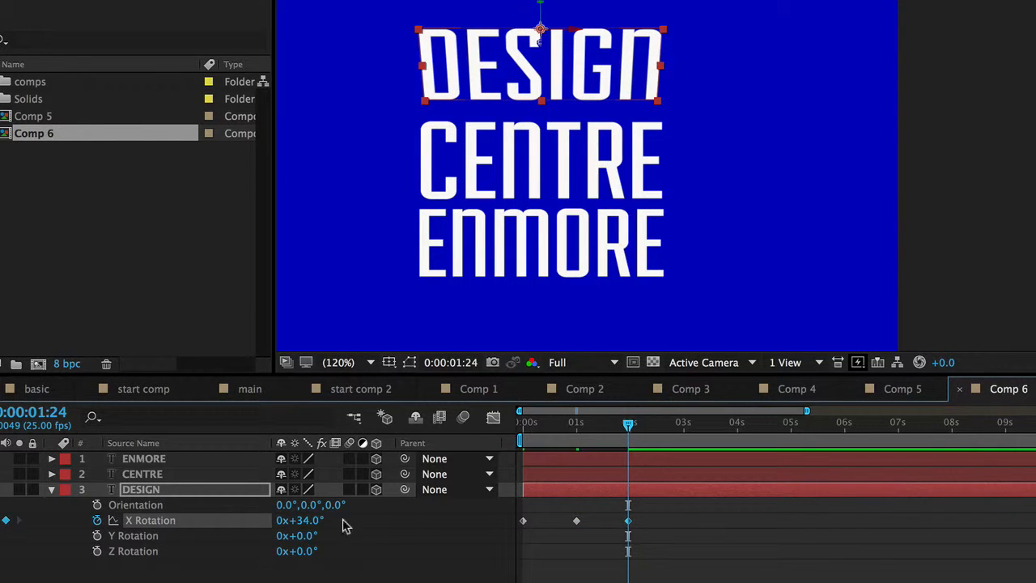
Add an X Rotation keyframe of -28° to the DESIGN layer at 0:00:03:01
left_click_drag(631, 423, 688, 430)
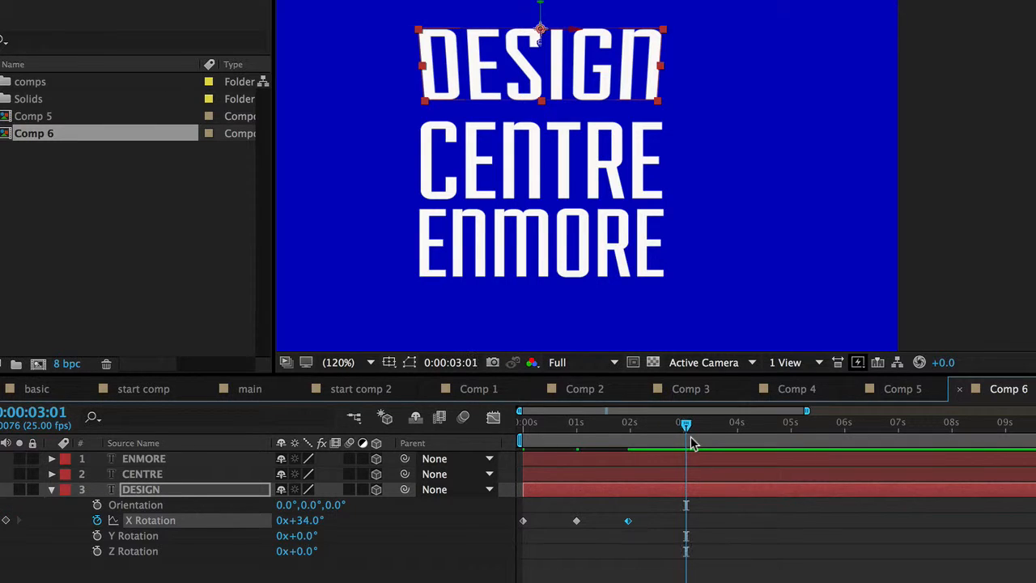
left_click(301, 519)
type("-")
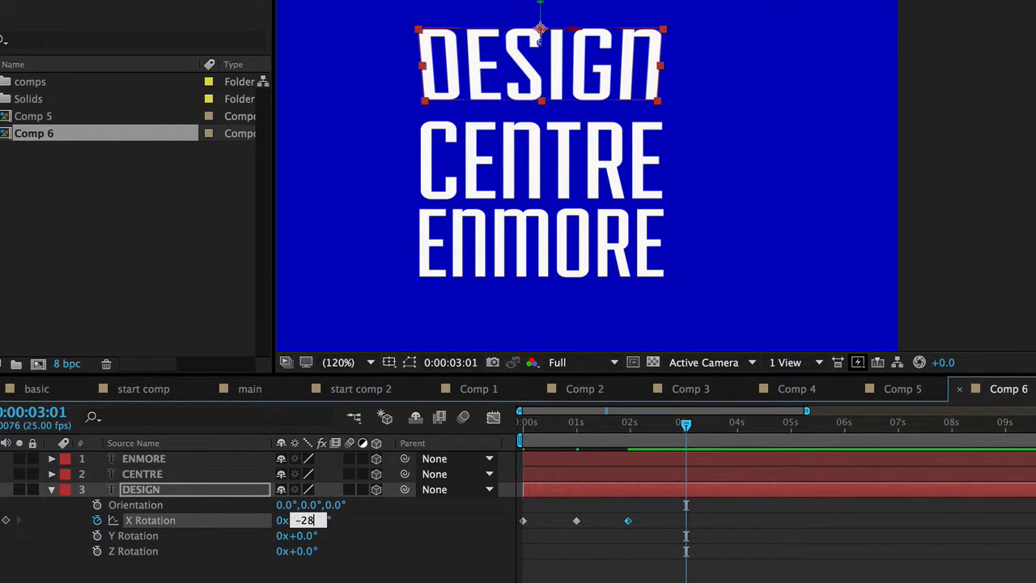
type("28")
key("Return")
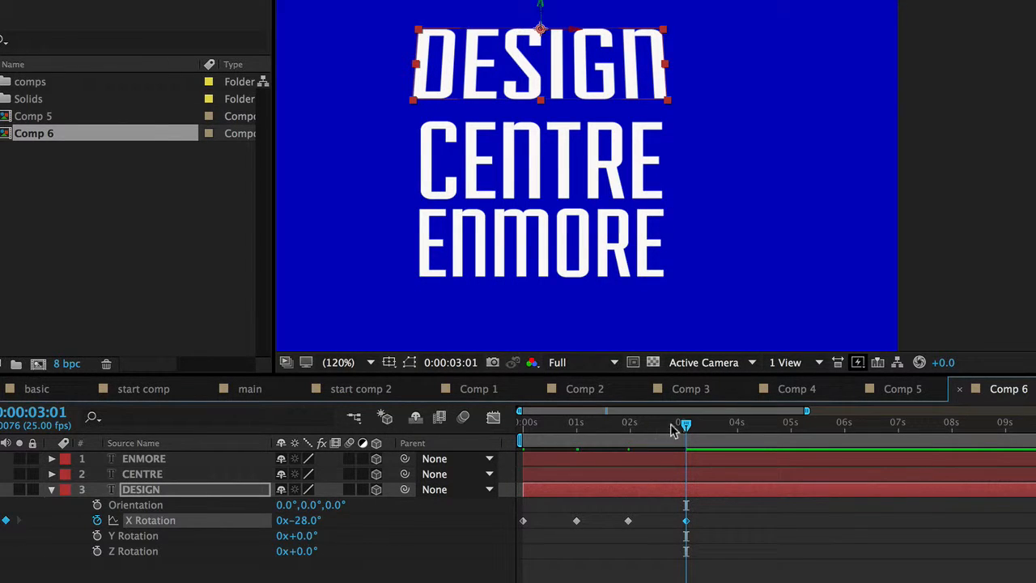
Add an X Rotation keyframe of 24° to the DESIGN layer at 0:00:04:00
left_click_drag(687, 422, 740, 446)
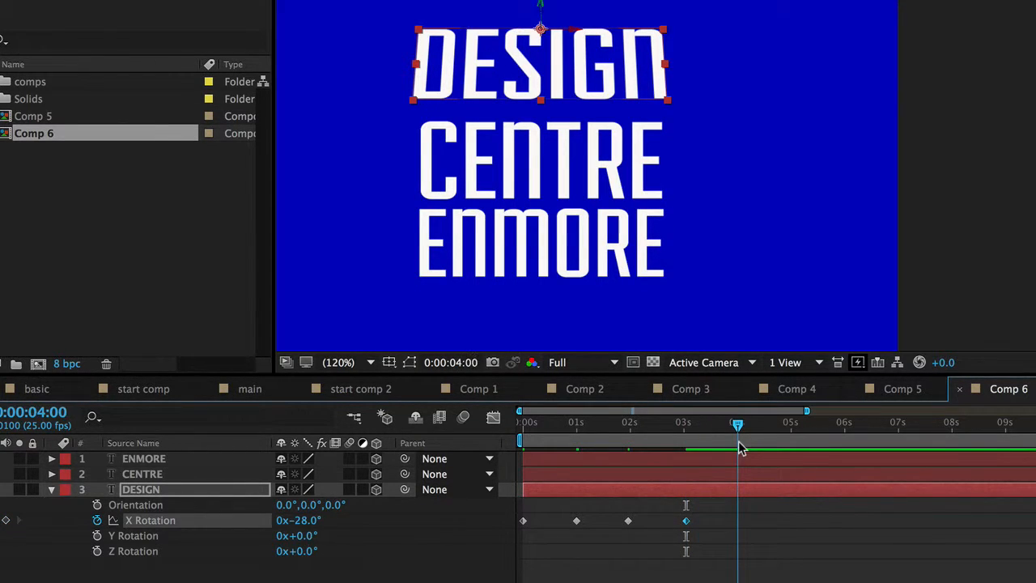
left_click(301, 520)
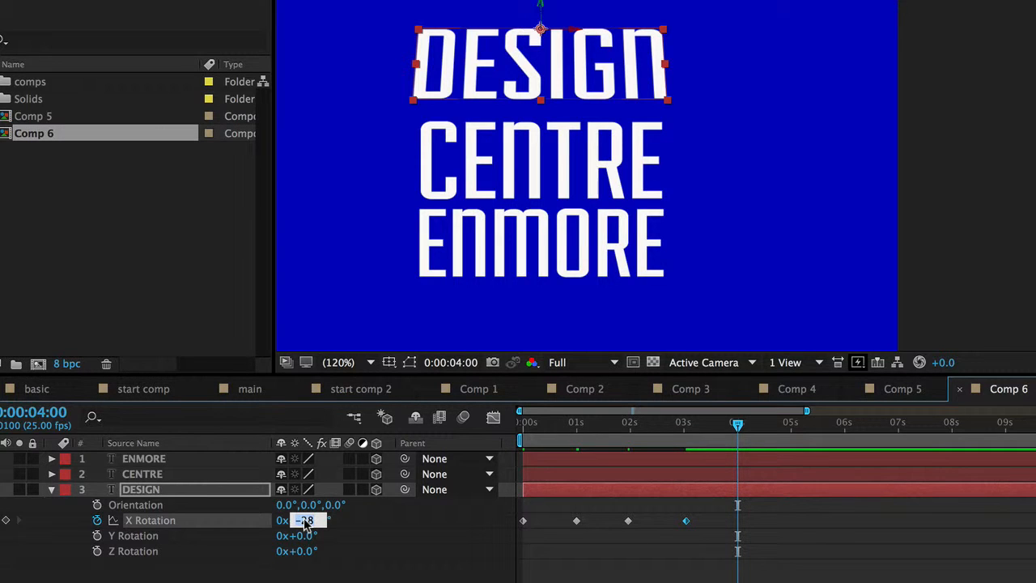
type("24")
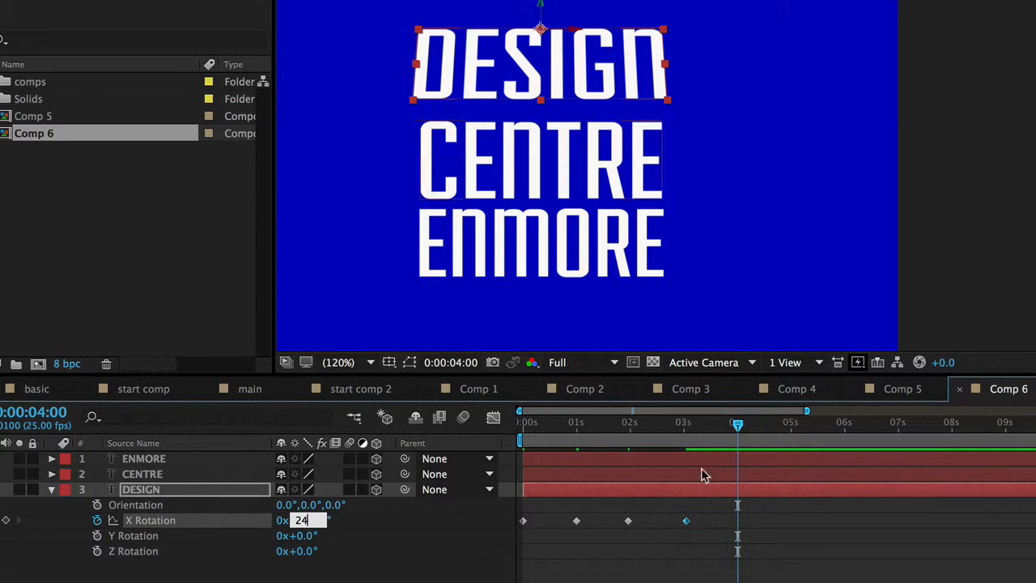
Add an X Rotation keyframe of -19° to the DESIGN layer at 0:00:05:01
left_click_drag(740, 435, 793, 435)
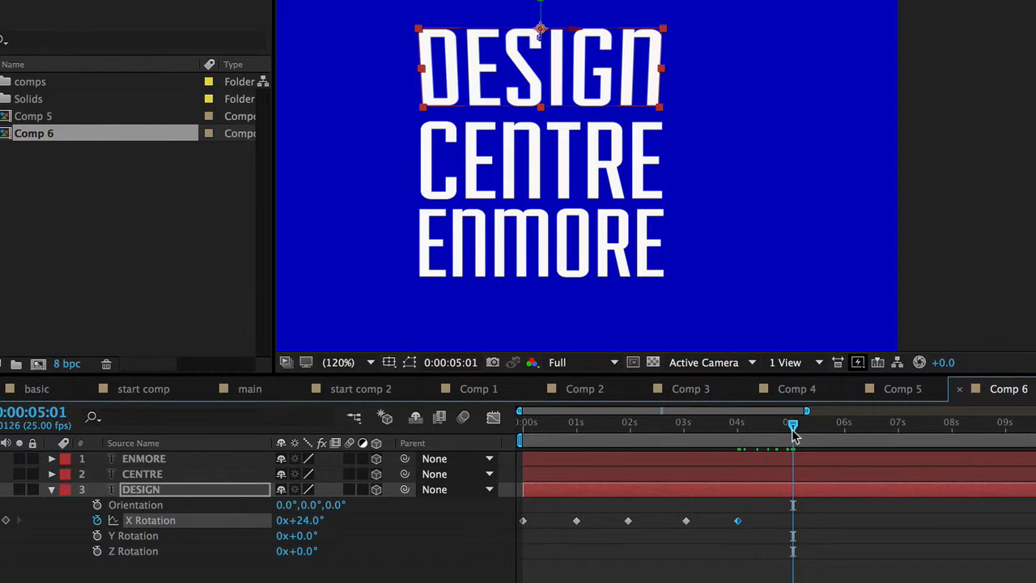
left_click(315, 519)
type("-19")
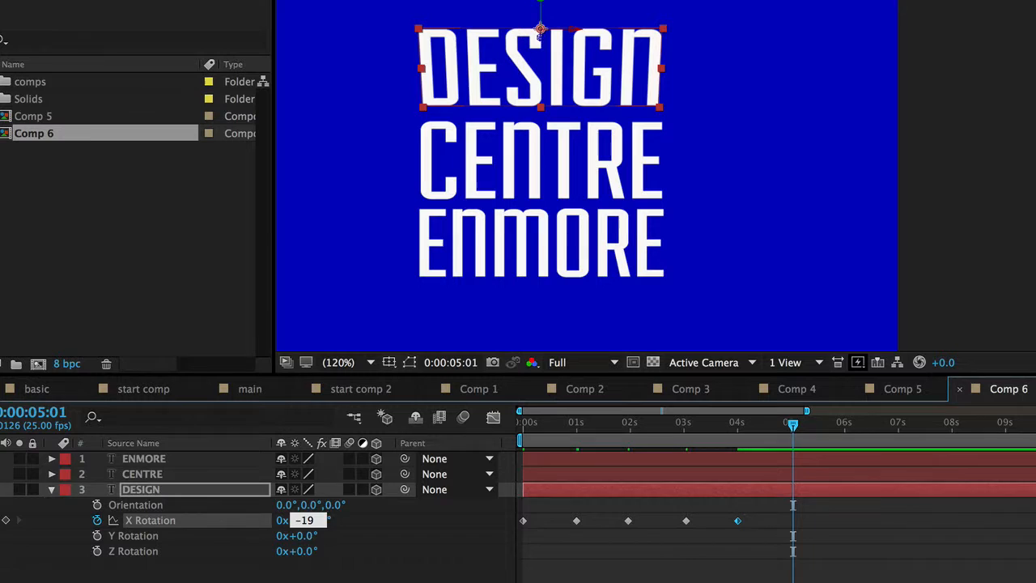
left_click(613, 567)
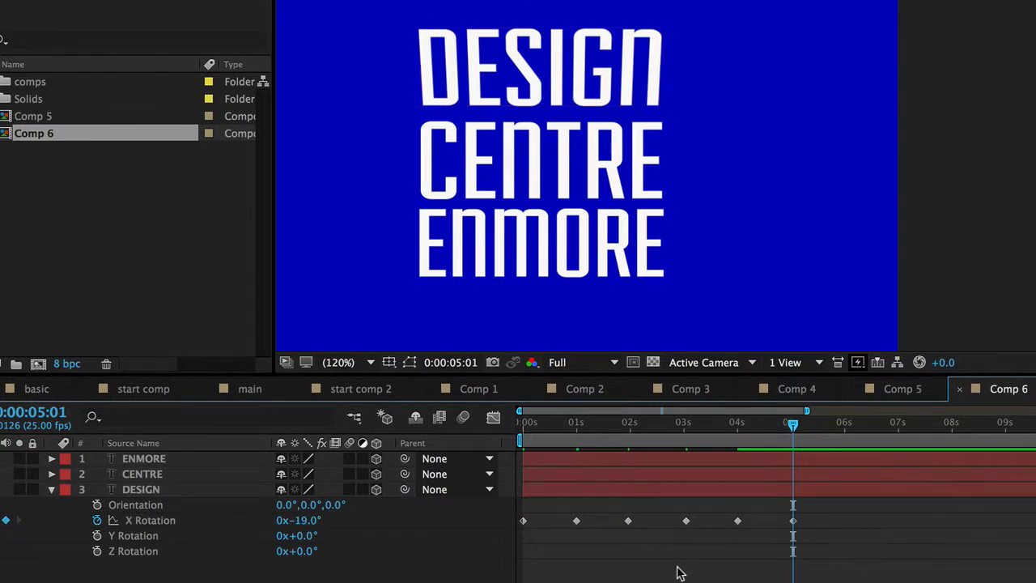
Add an X Rotation keyframe of 14° to the DESIGN layer at 0:00:06:00
left_click_drag(796, 432, 844, 426)
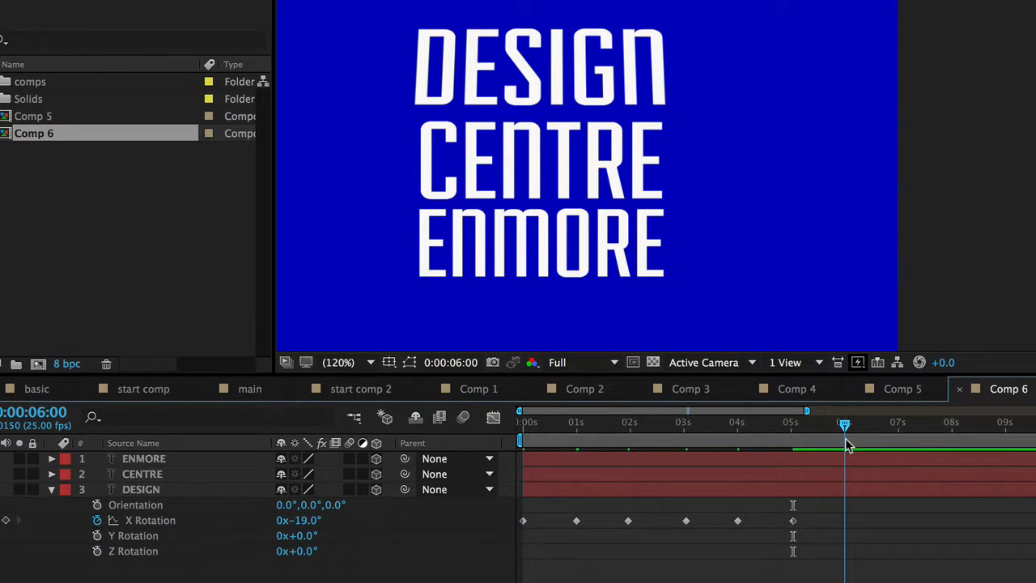
left_click(300, 519)
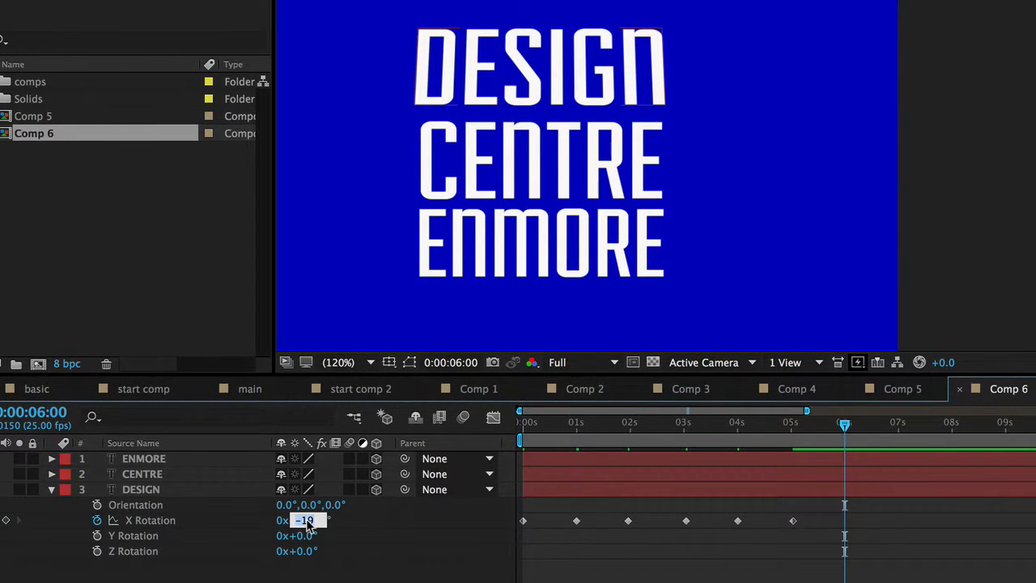
type("14")
left_click(680, 579)
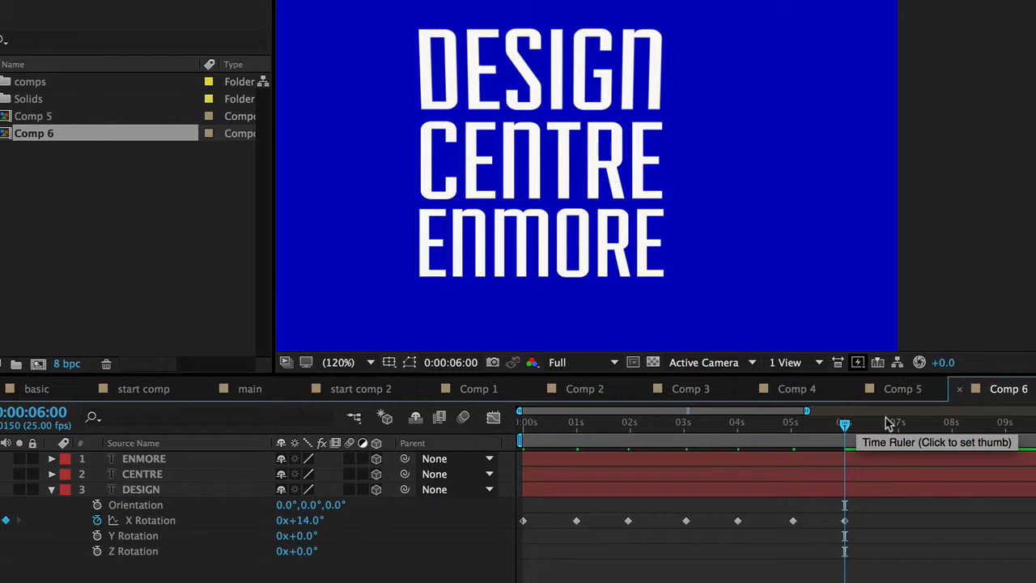
Add an X Rotation keyframe of -9° to the DESIGN layer at 0:00:07:00
left_click_drag(844, 425, 897, 424)
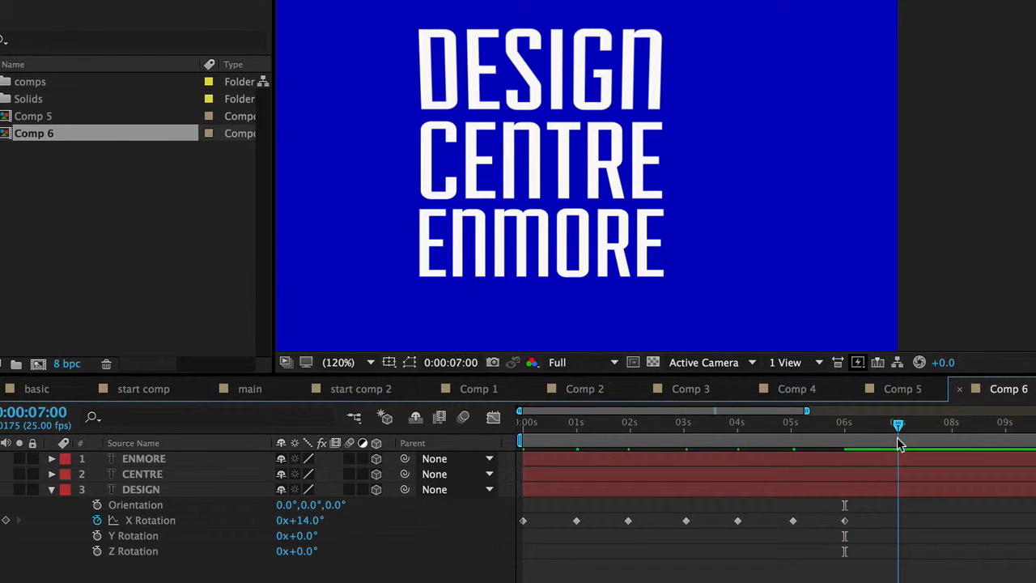
left_click(304, 522)
type("-9")
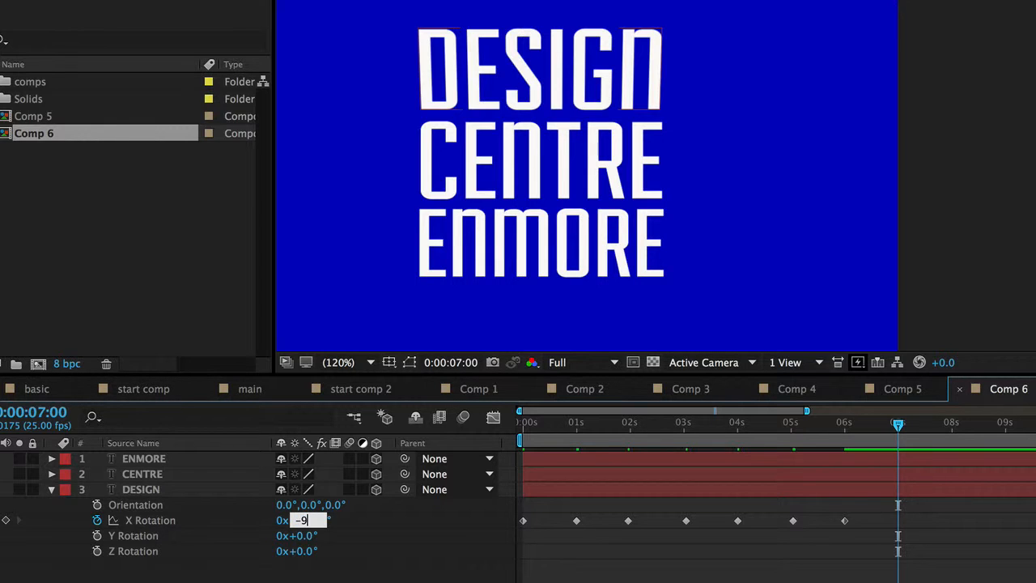
key("Return")
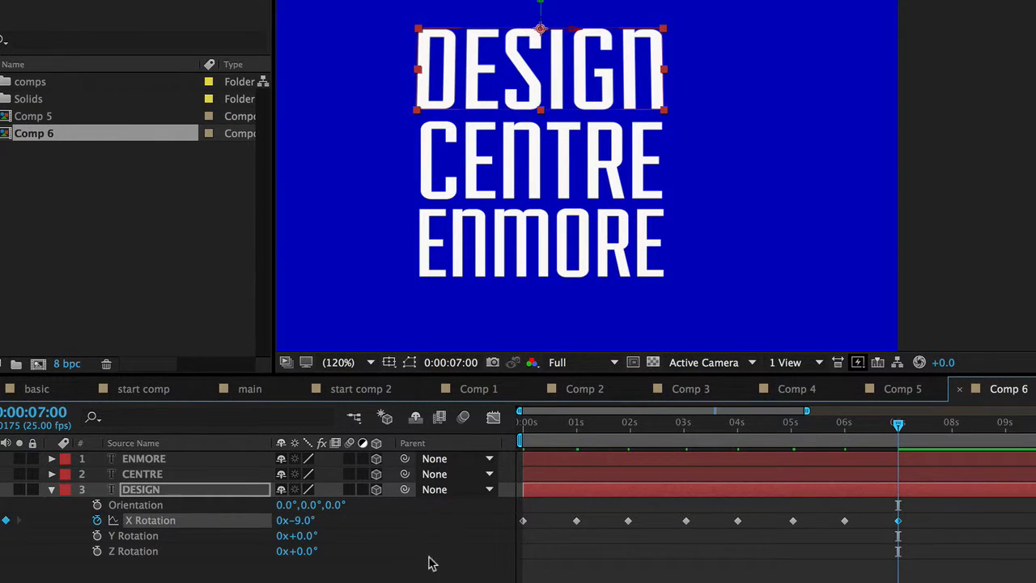
Add an X Rotation keyframe of 5° to the DESIGN layer at 0:00:08:00
left_click_drag(899, 427, 956, 437)
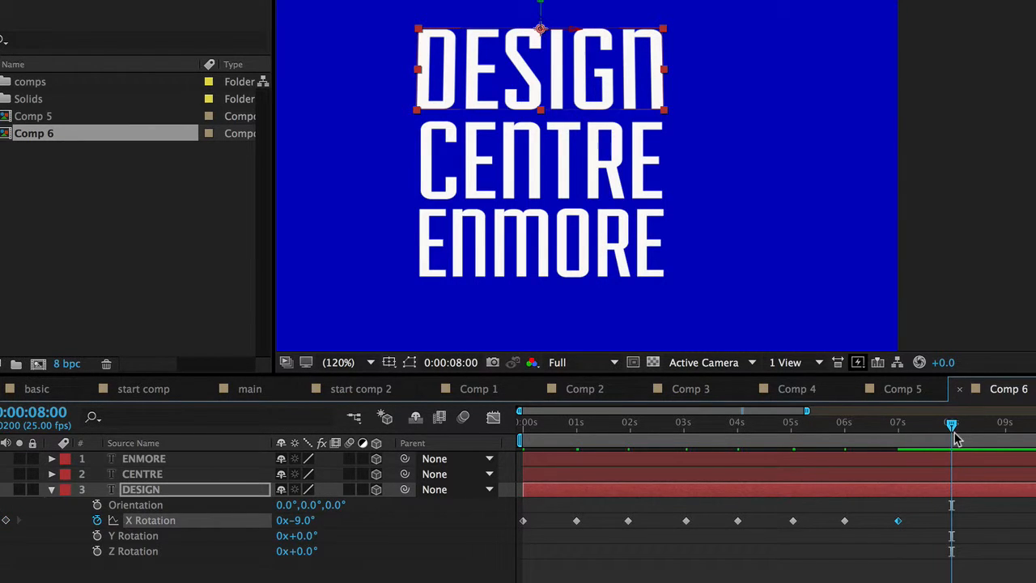
left_click(298, 519)
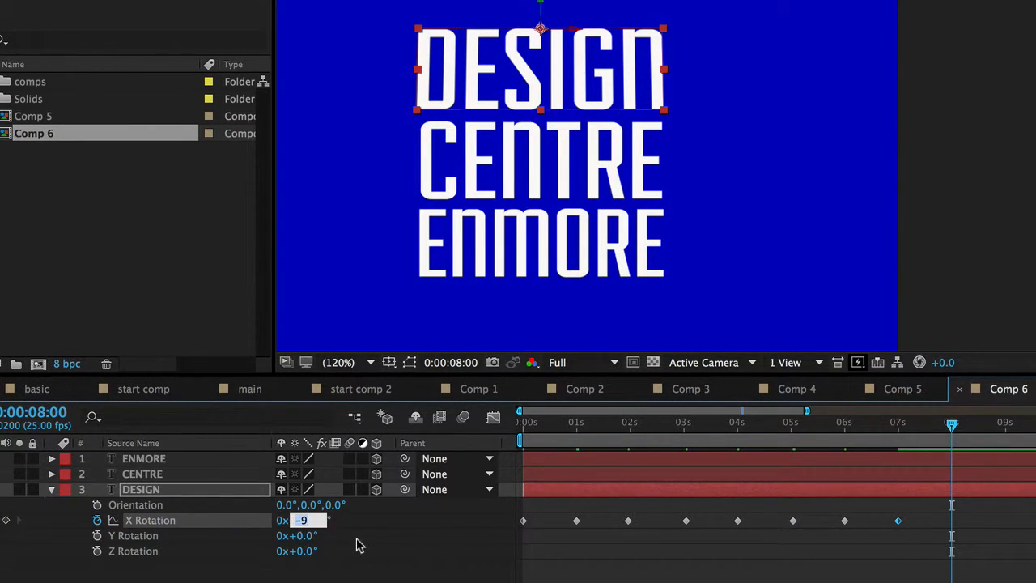
type("5")
key("Return")
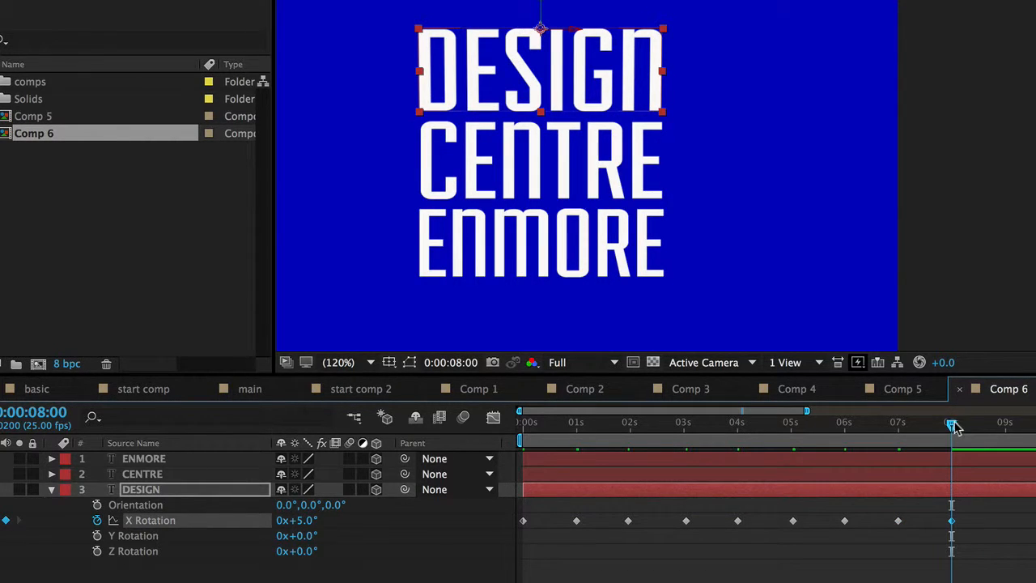
Add a final X Rotation keyframe of 0° to the DESIGN layer at 0:00:08:24
left_click_drag(954, 428, 1005, 426)
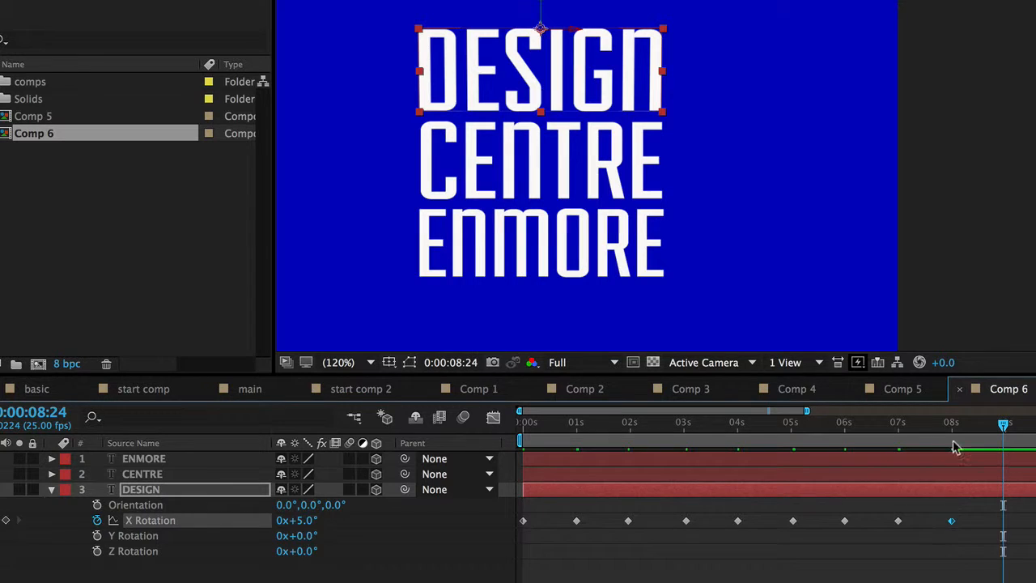
left_click(302, 522)
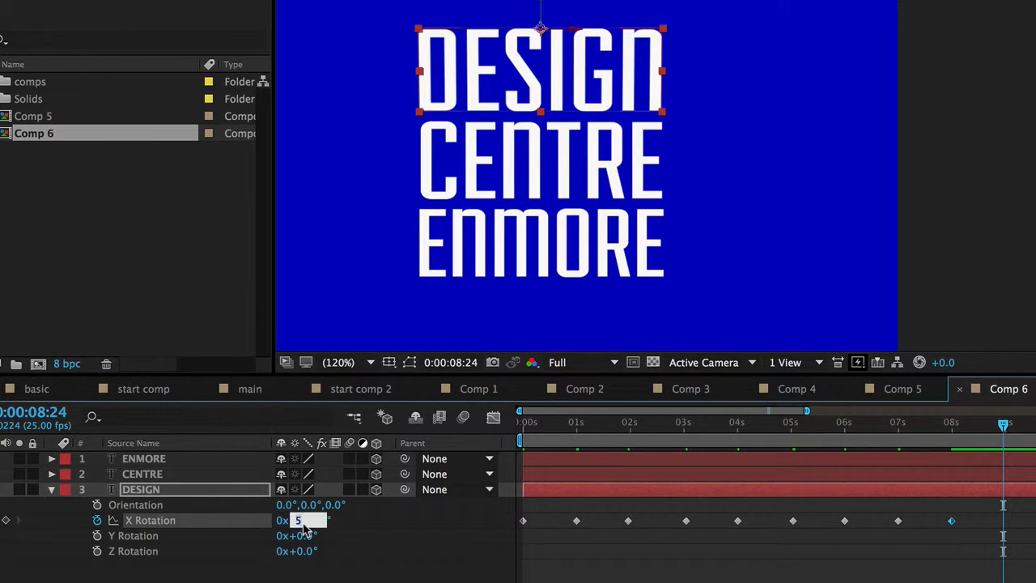
type("0")
key("Return")
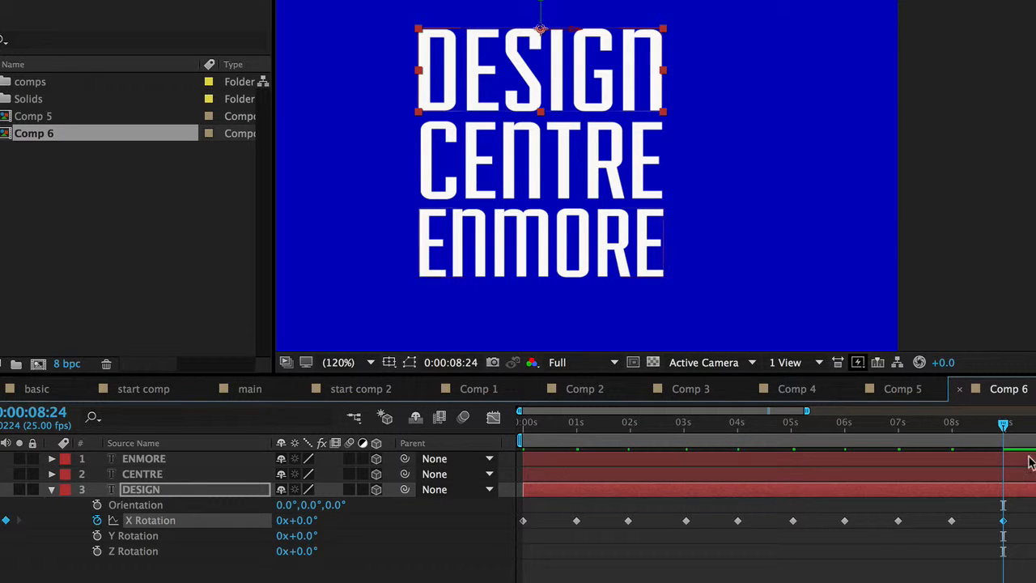
Play the DESIGN layer's swing animation from the first frame to check its motion
key("Home")
key("space")
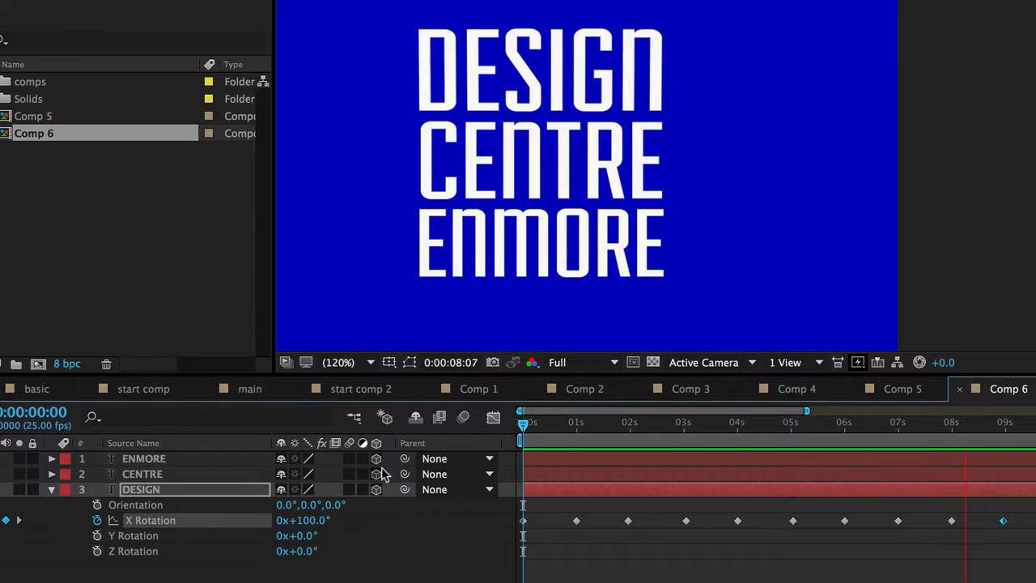
key("space")
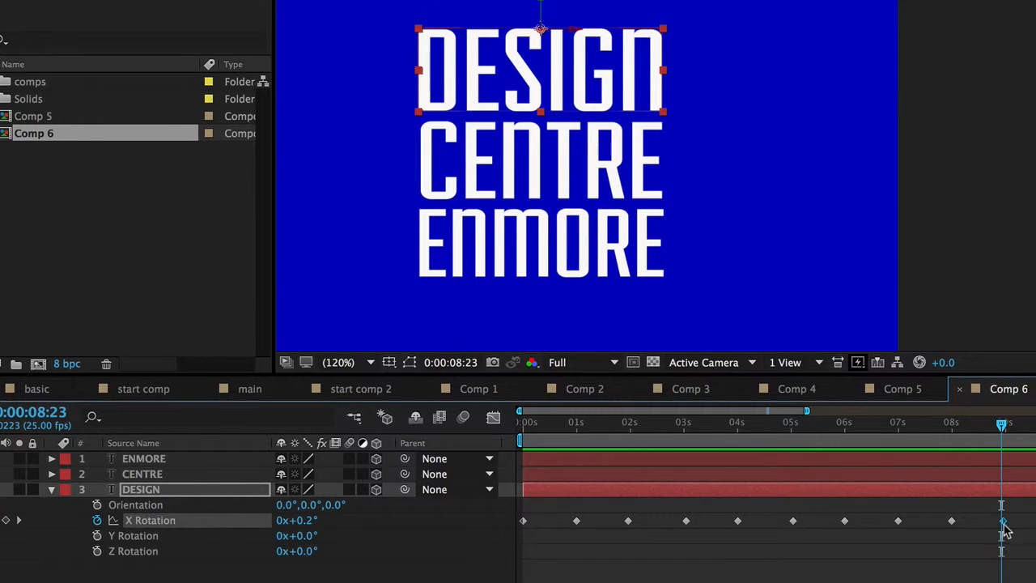
Compress all of the DESIGN layer's X Rotation keyframes proportionally so the last one falls at about 1.7 seconds, and briefly play the result
left_click_drag(1004, 434, 853, 486)
scroll(777, 486, "left", 6)
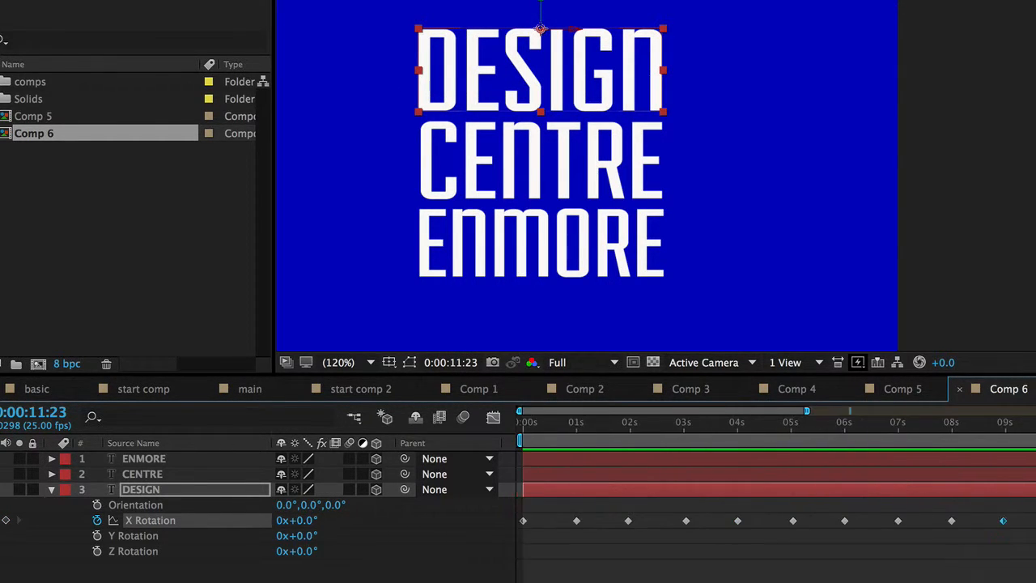
left_click_drag(1029, 565, 500, 508)
left_click_drag(1003, 522, 614, 532)
key("space")
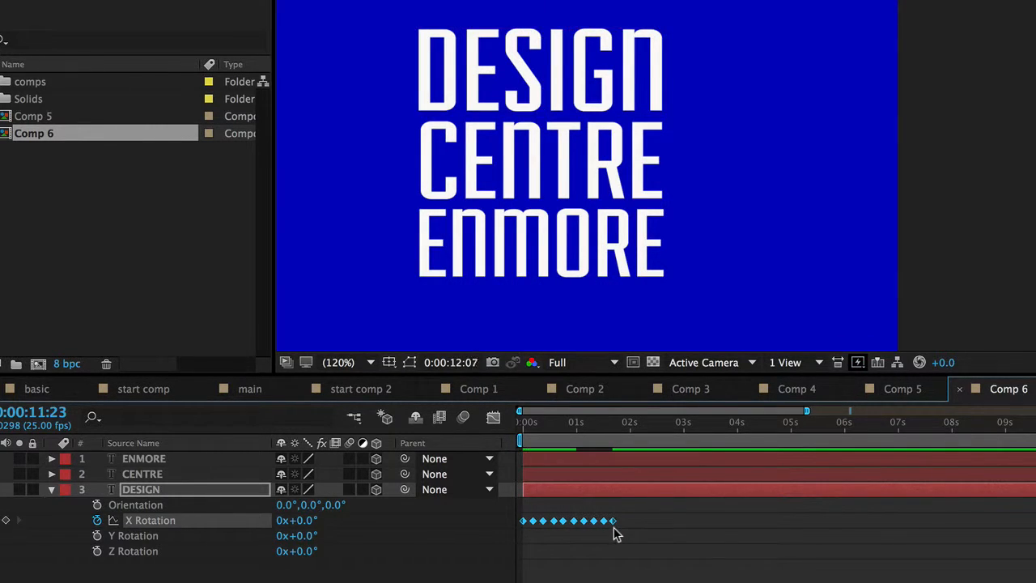
key("space")
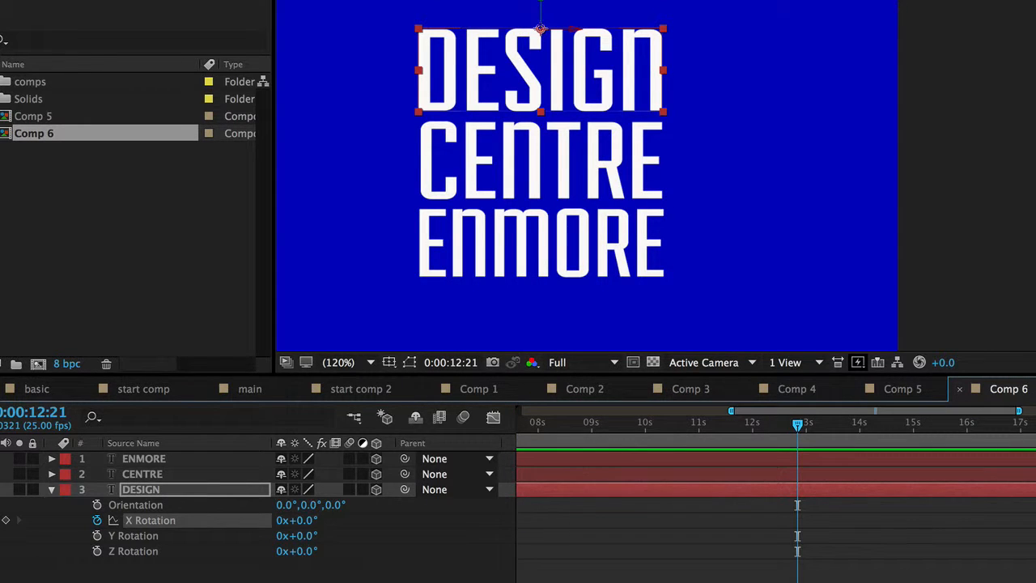
End the work area at 0:00:02:20 and preview the shortened DESIGN swing
scroll(775, 495, "left", 10)
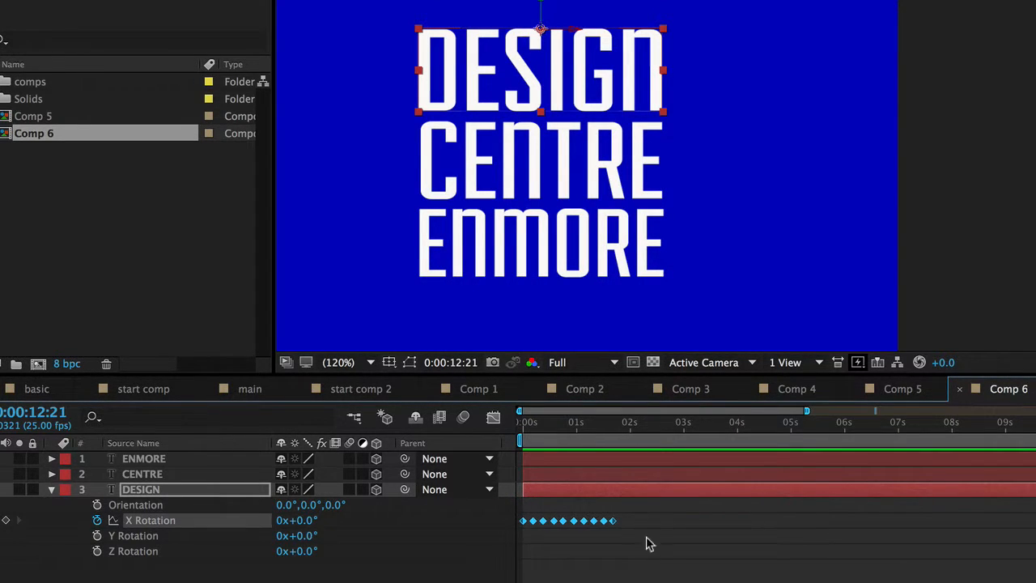
left_click(672, 425)
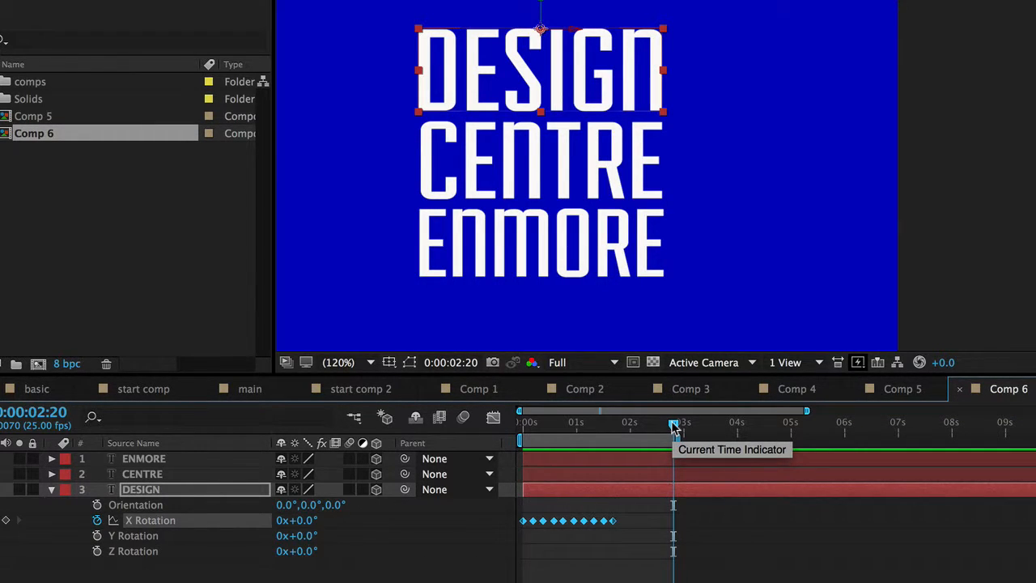
key("KP_0")
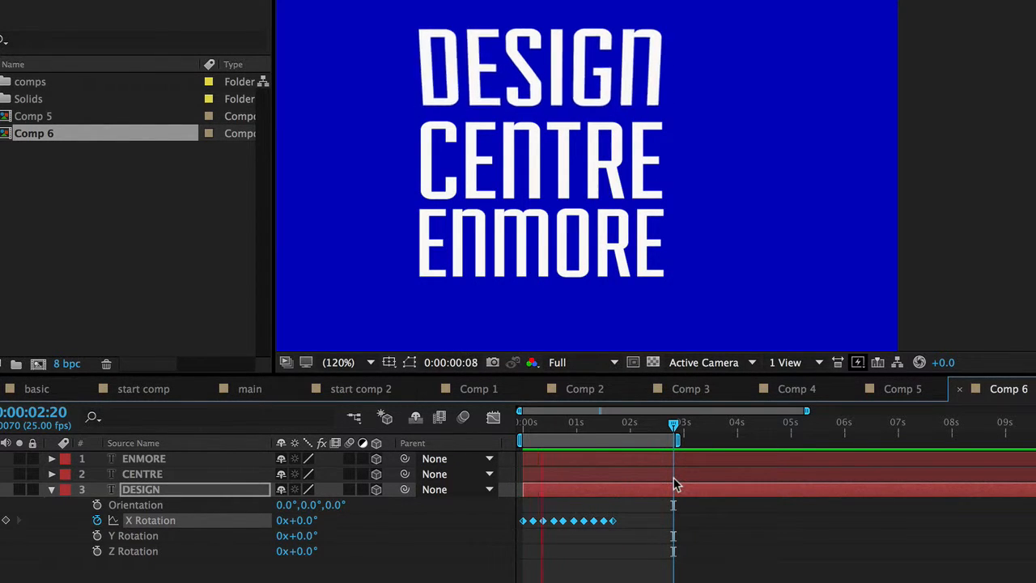
key("space")
Apply Easy Ease In to all of the DESIGN layer's X Rotation keyframes and preview the swing from 0:00:00:00
left_click_drag(634, 561, 532, 518)
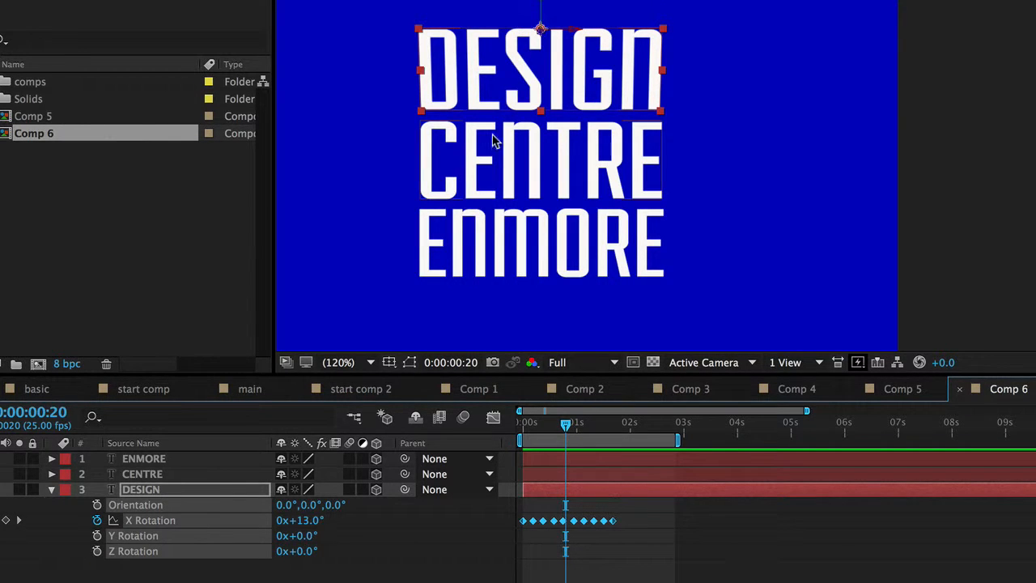
right_click(541, 29)
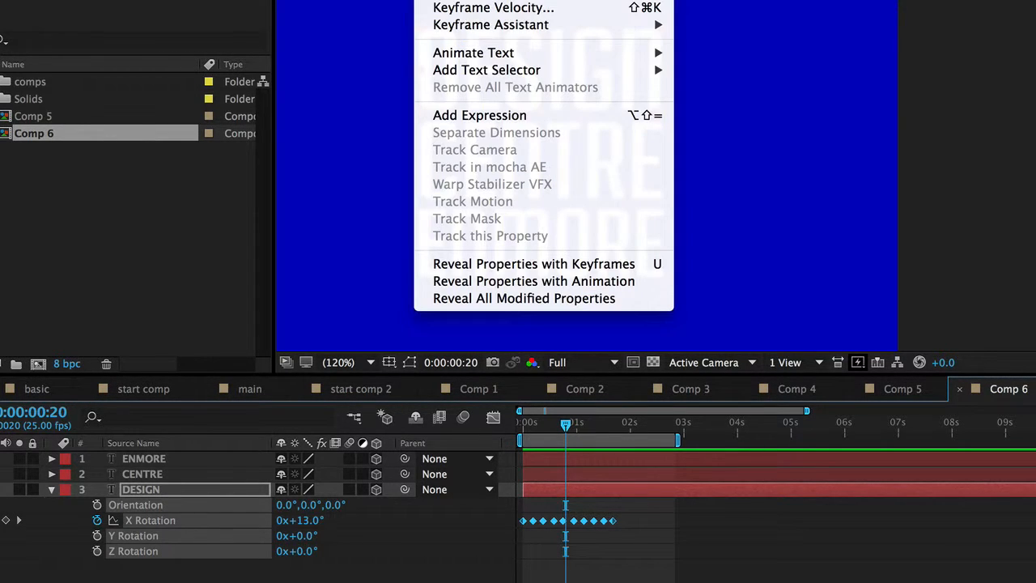
mouse_move(501, 29)
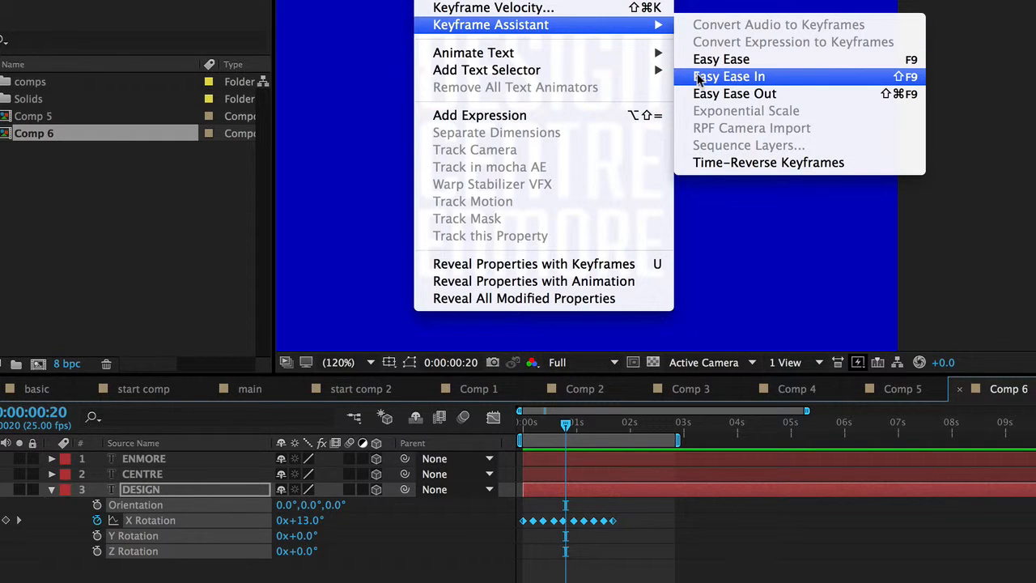
left_click(728, 76)
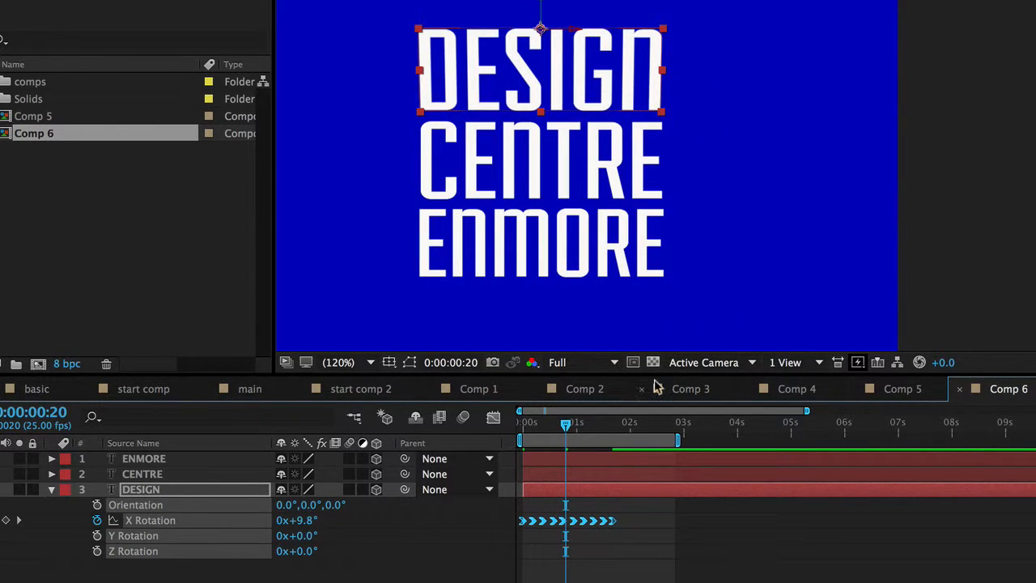
left_click_drag(564, 426, 475, 407)
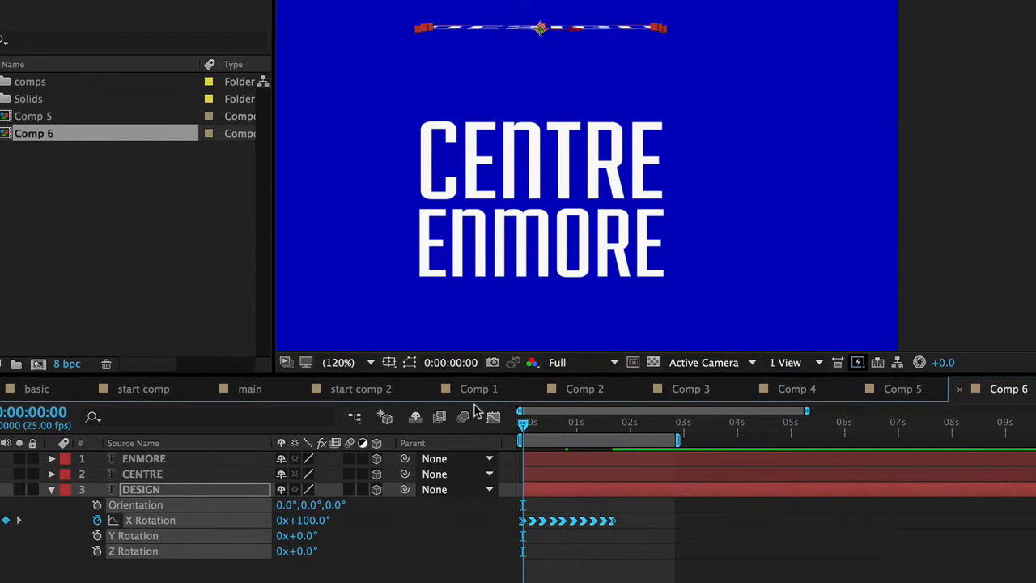
key("space")
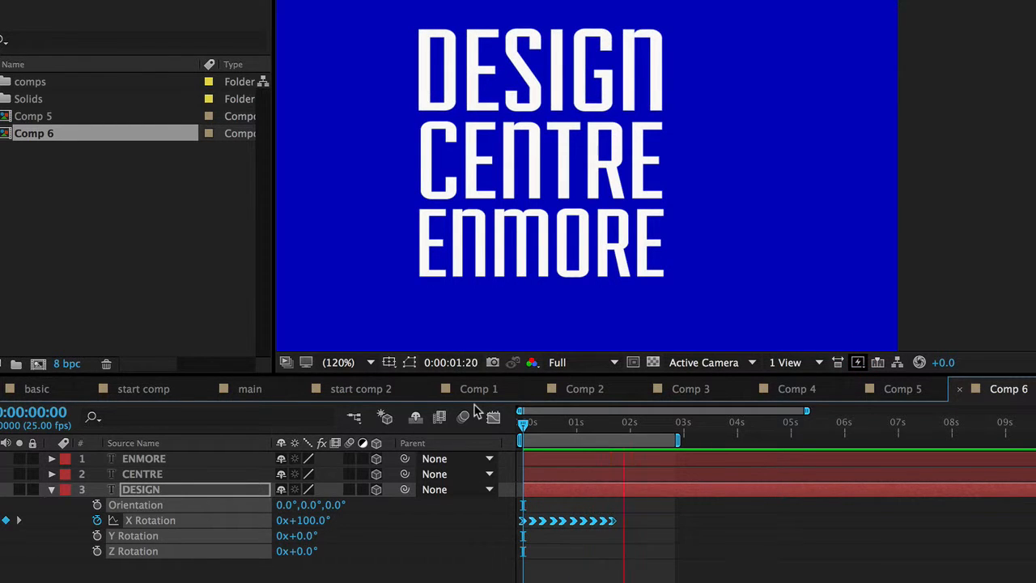
Undo the Easy Ease In on the DESIGN layer's X Rotation keyframes and preview the swing again from the first frame
key("space")
key("super+z")
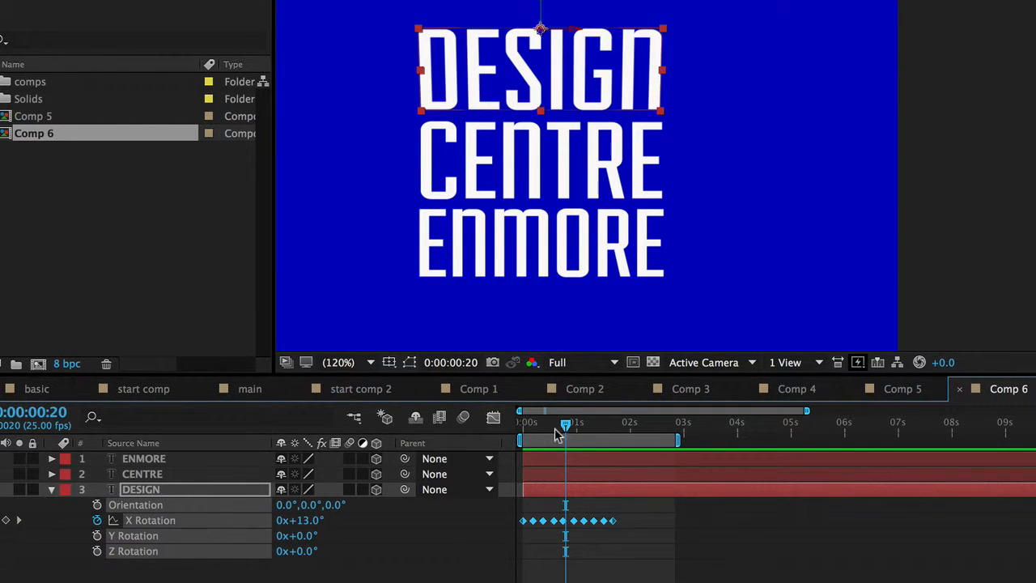
left_click_drag(565, 425, 472, 413)
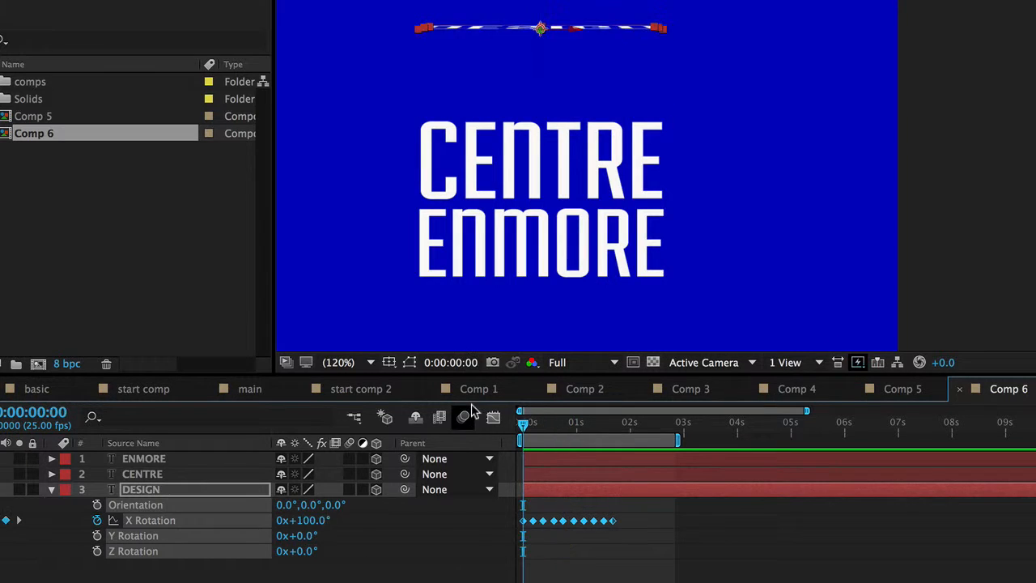
key("space")
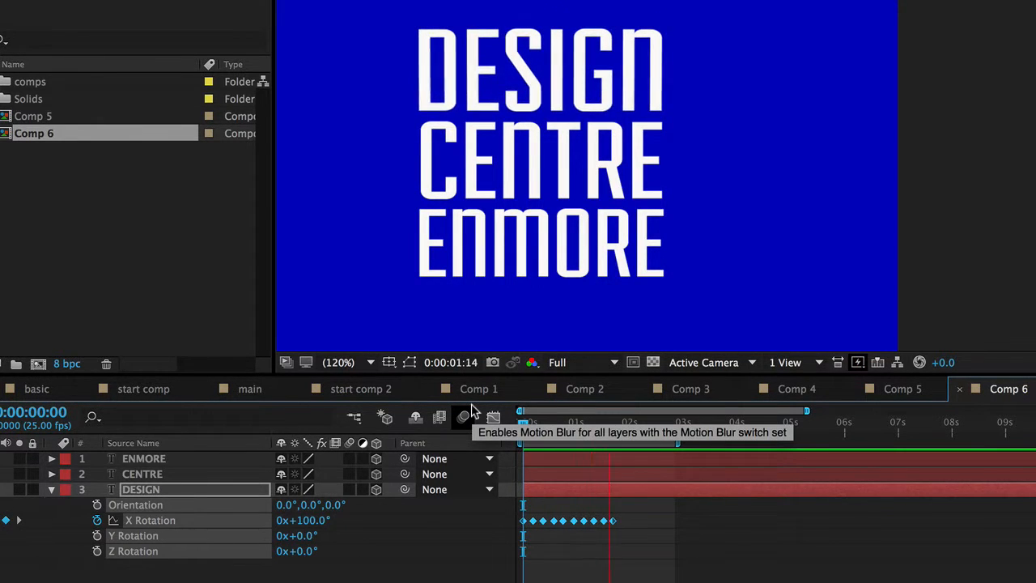
key("space")
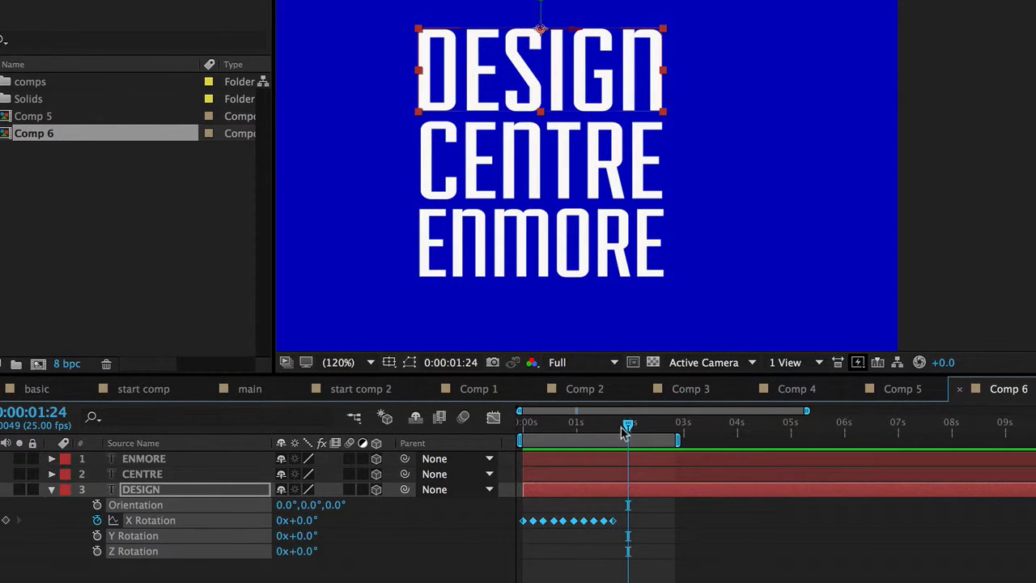
Copy all of the DESIGN layer's X Rotation keyframes, paste them onto CENTRE and ENMORE at 0:00:00:00, and preview the three swings
left_click_drag(629, 423, 505, 430)
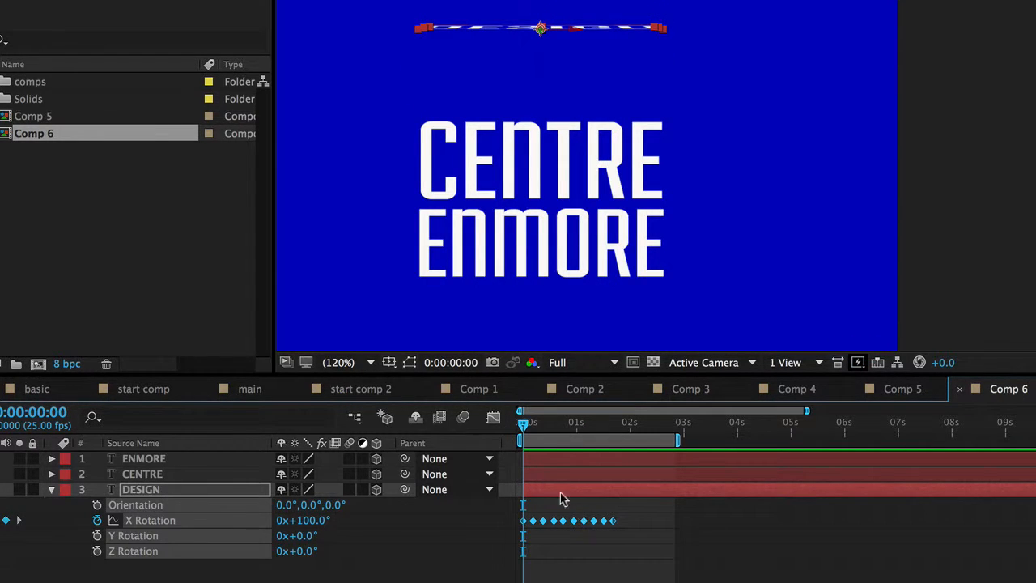
left_click_drag(636, 544, 509, 520)
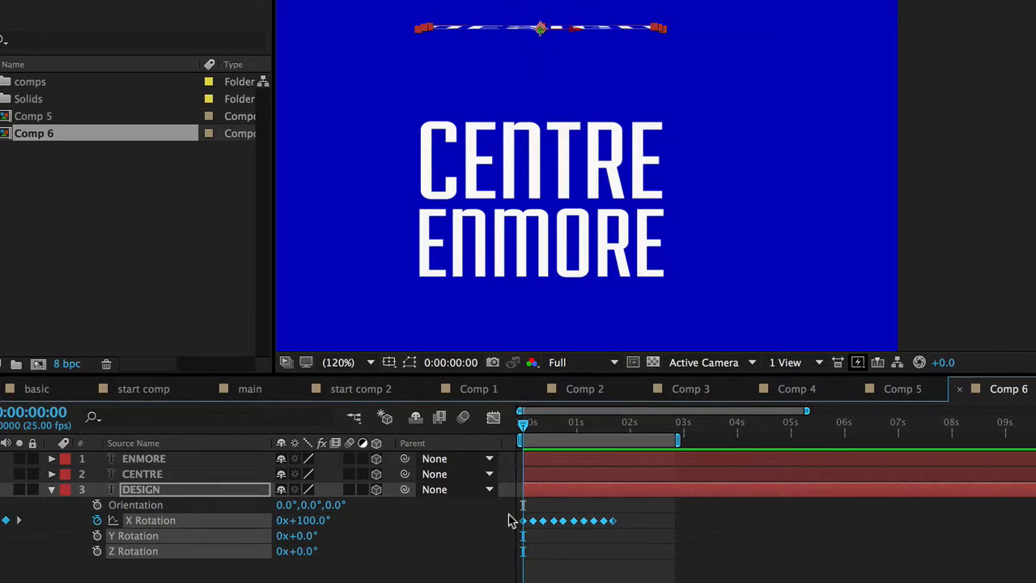
left_click(51, 489)
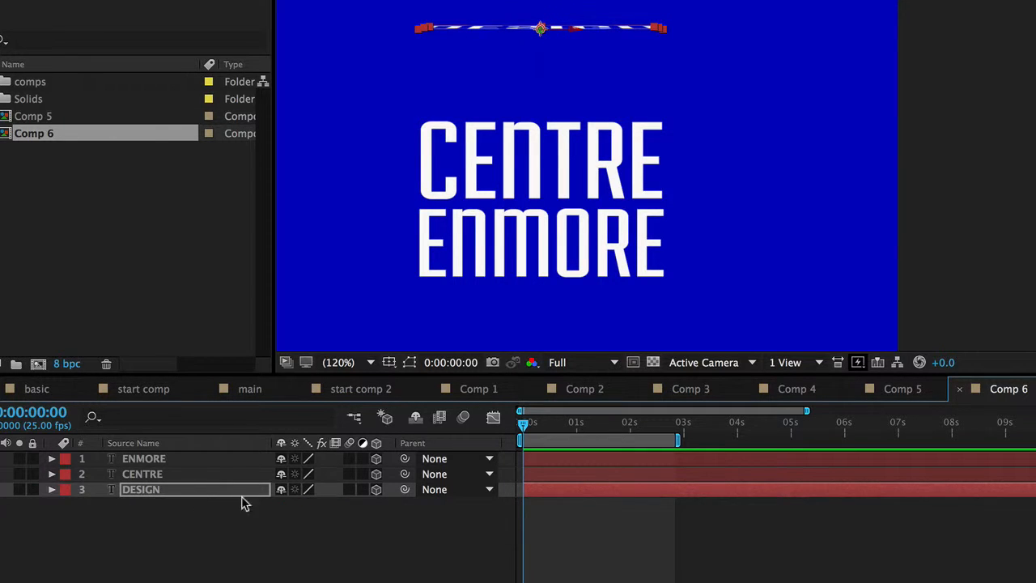
left_click(173, 478)
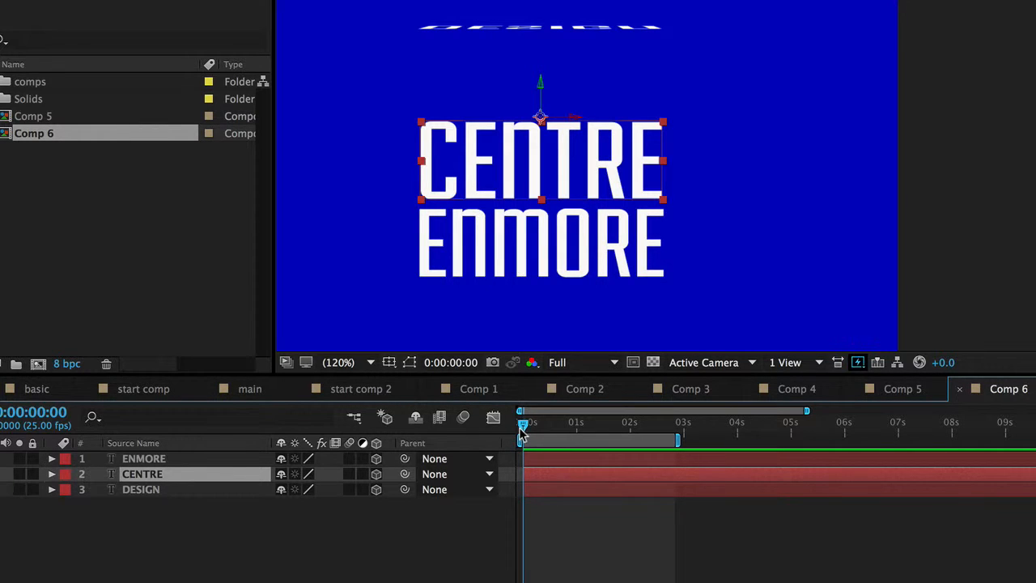
key("super+v")
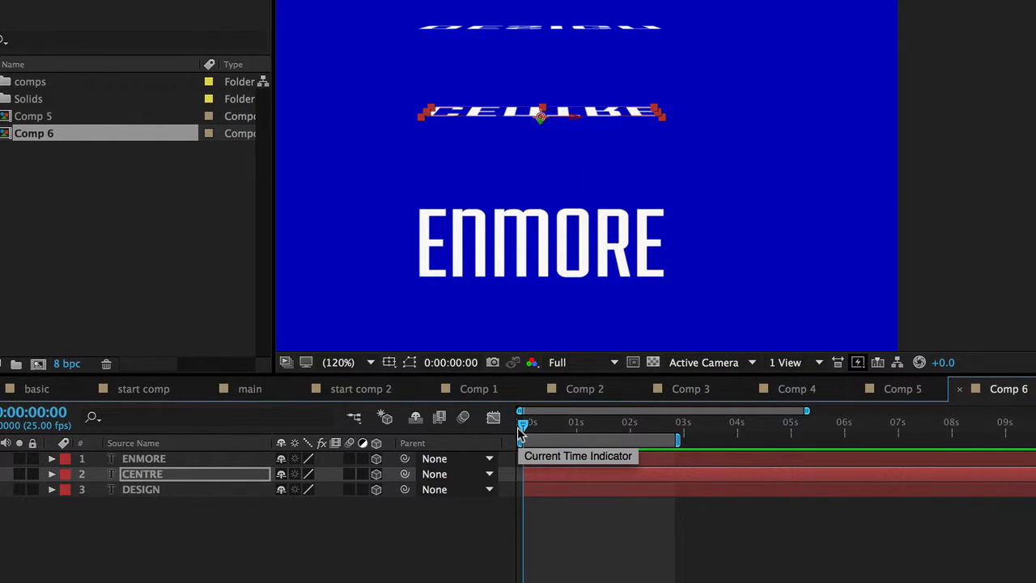
left_click(154, 458)
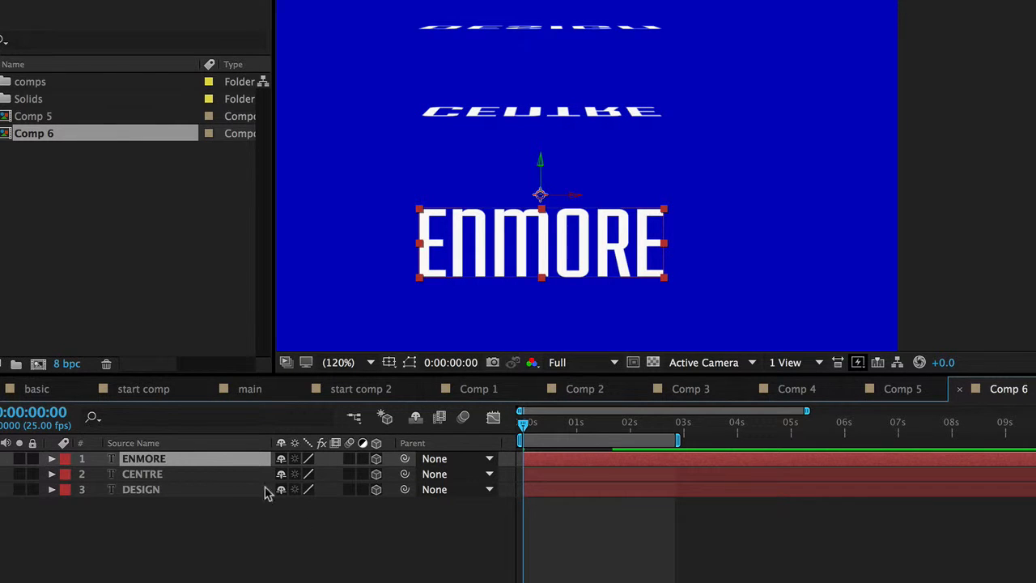
key("super+v")
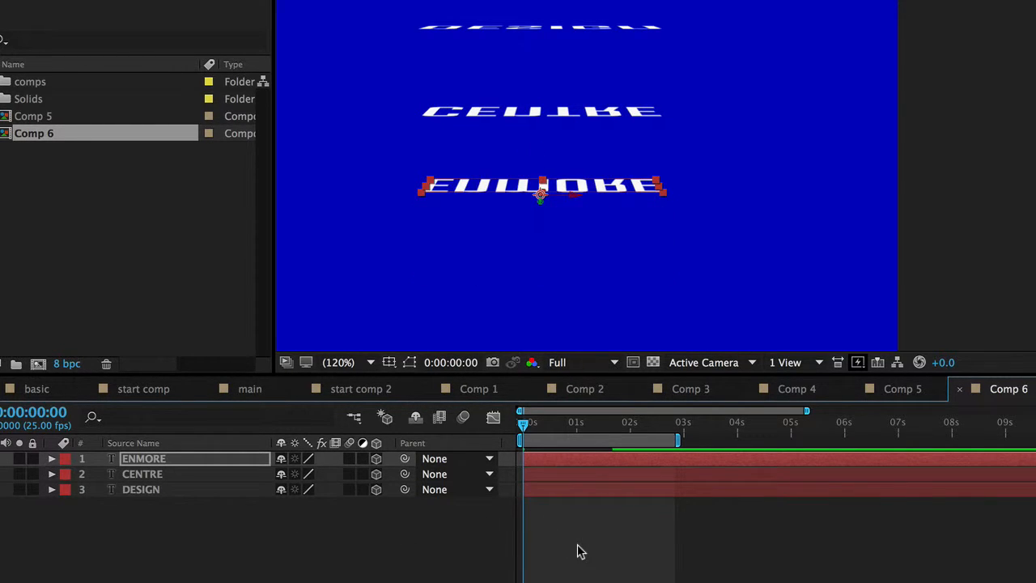
key("space")
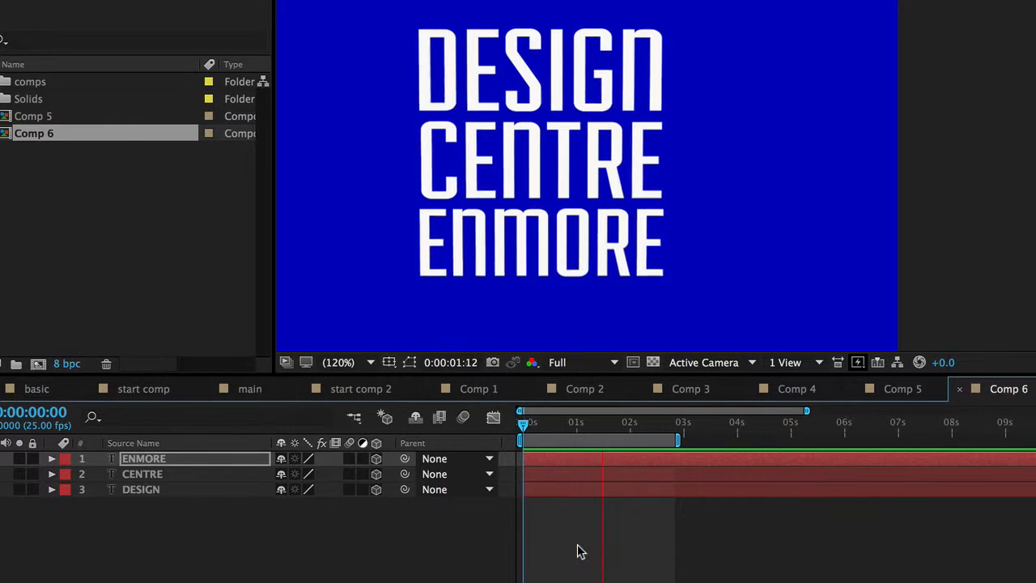
key("space")
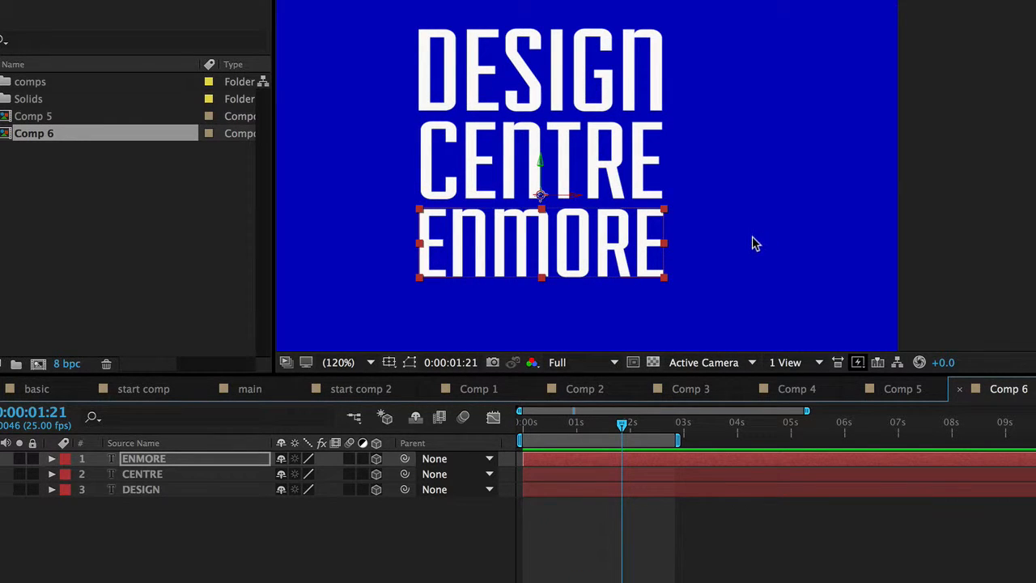
Delay the CENTRE layer to start at about 0.3 seconds and ENMORE at about 0.6 seconds, and preview the staggered swings
left_click(371, 363)
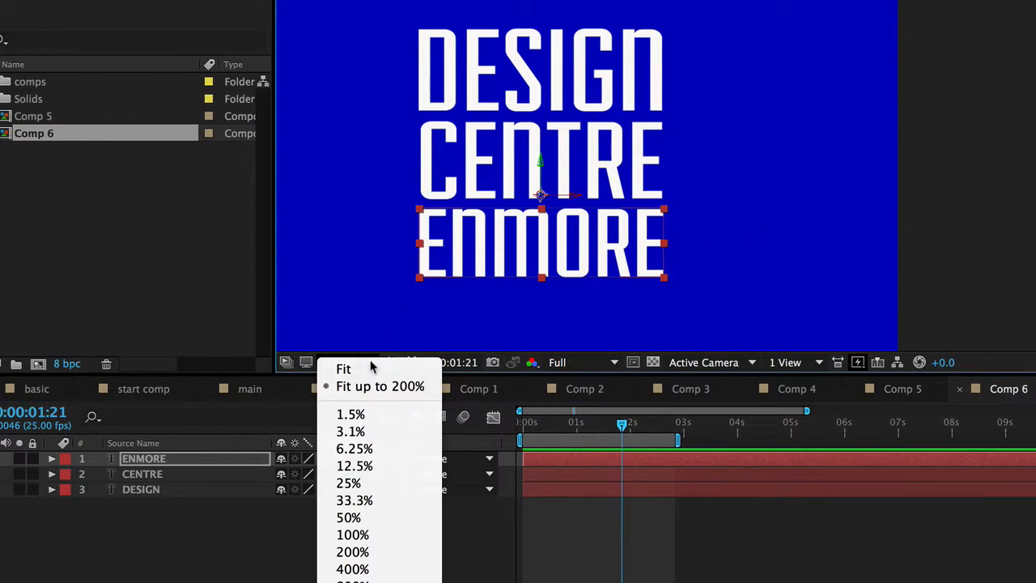
left_click(378, 388)
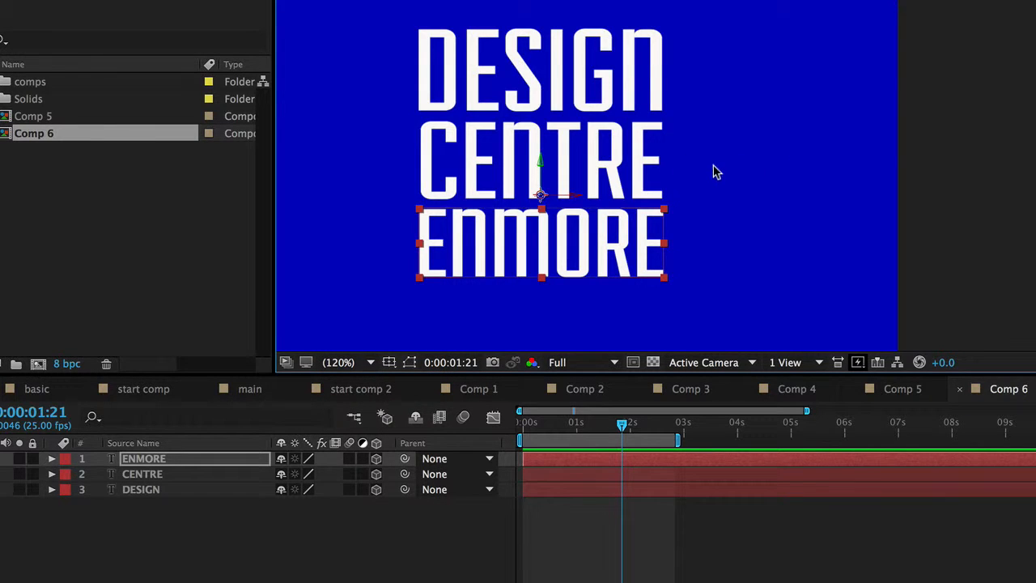
left_click_drag(712, 164, 837, 158)
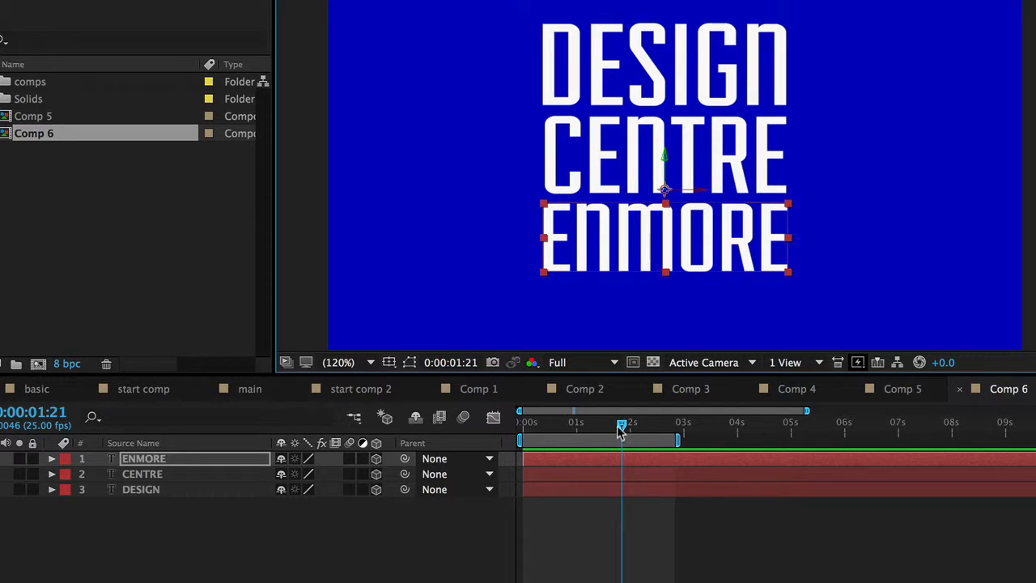
left_click_drag(623, 426, 472, 410)
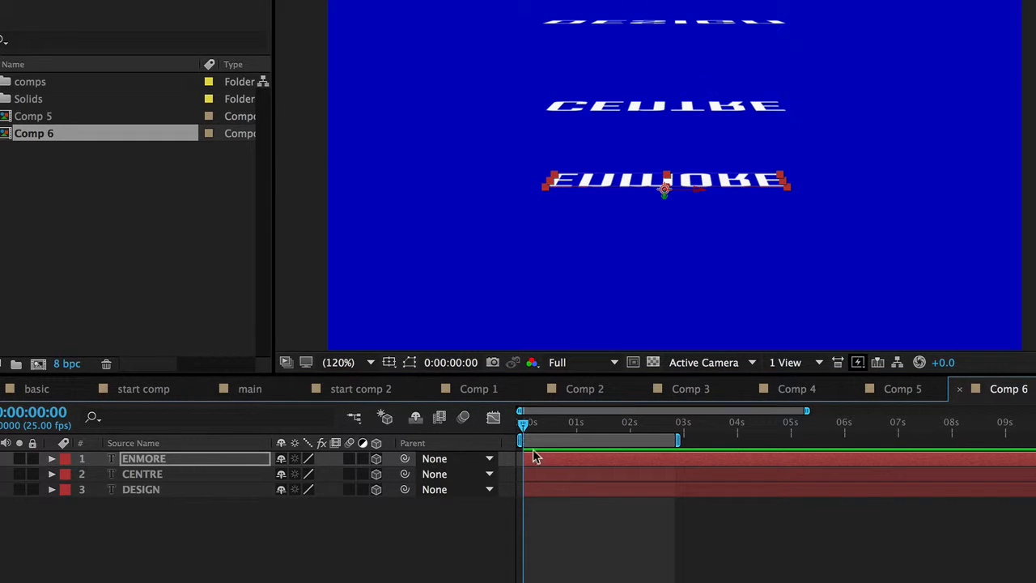
left_click(547, 475)
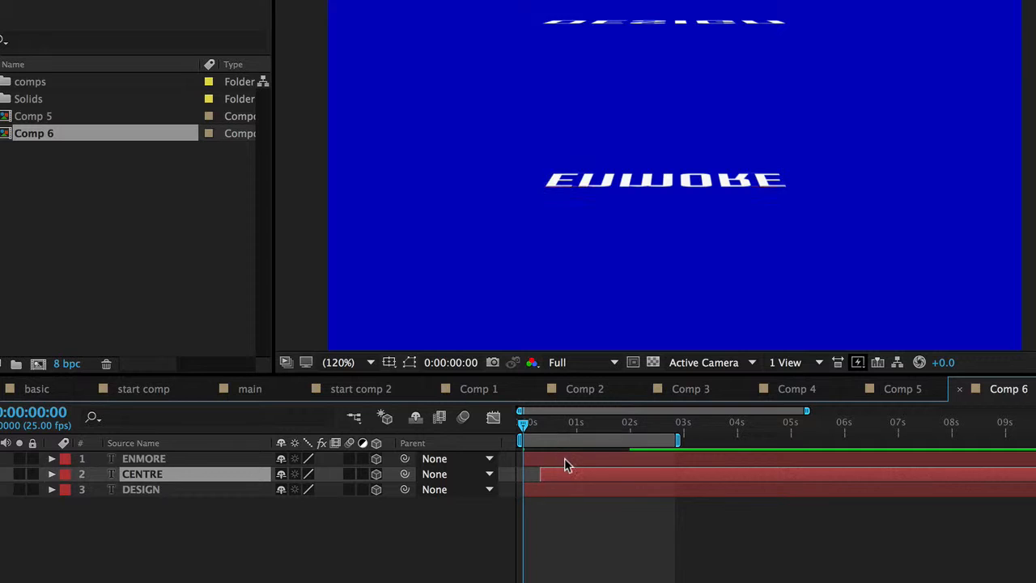
left_click_drag(564, 458, 600, 470)
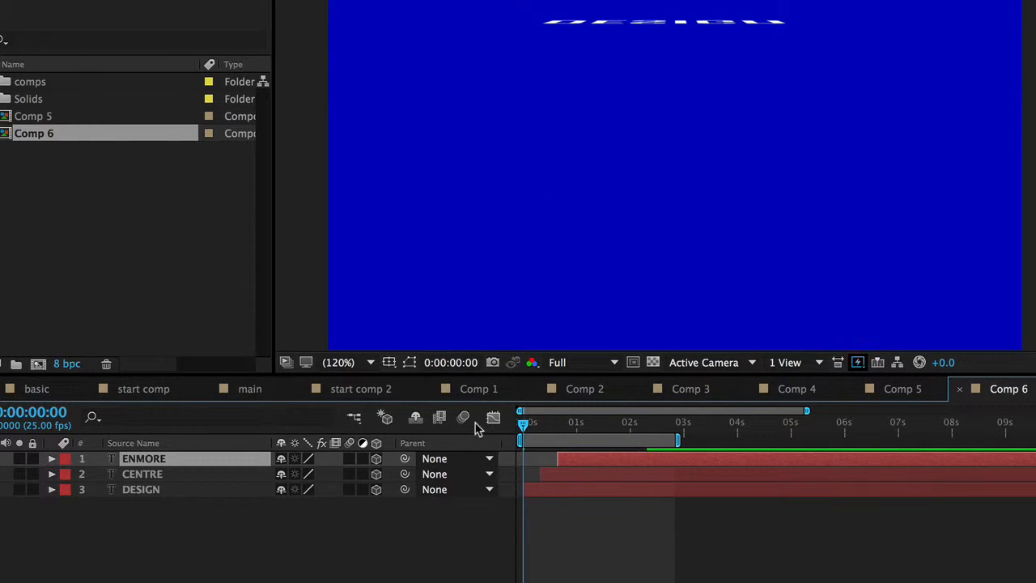
key("space")
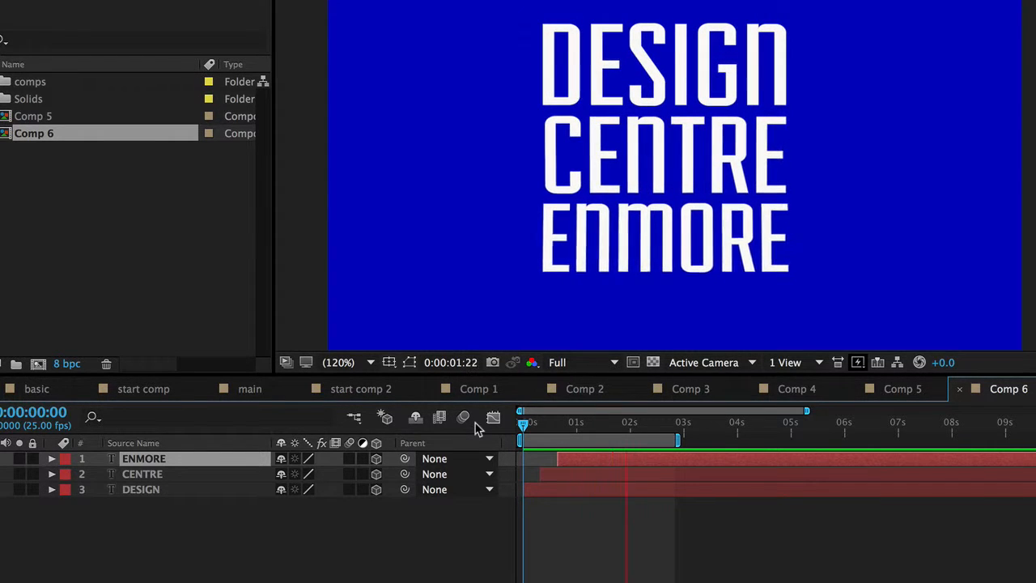
key("space")
Tighten the stagger so CENTRE starts slightly earlier and ENMORE starts at about 0.5 seconds, and preview the result
left_click(565, 474)
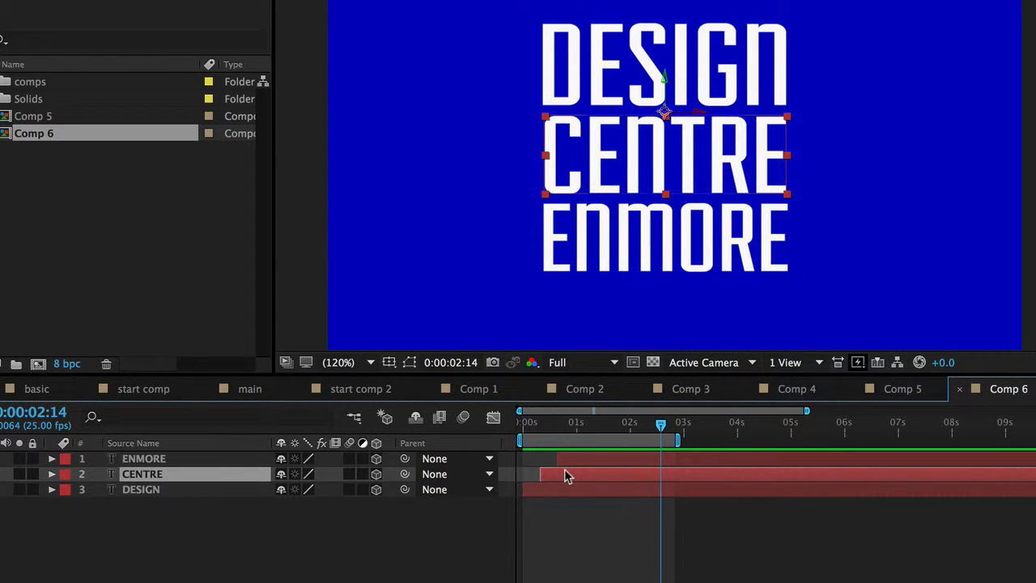
left_click(575, 459)
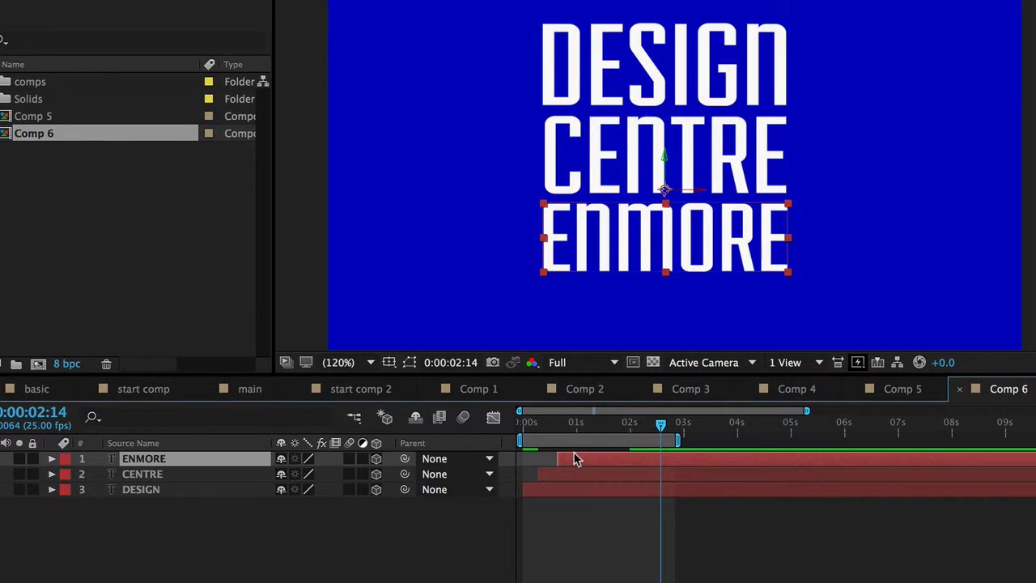
left_click_drag(575, 458, 569, 457)
key("F2")
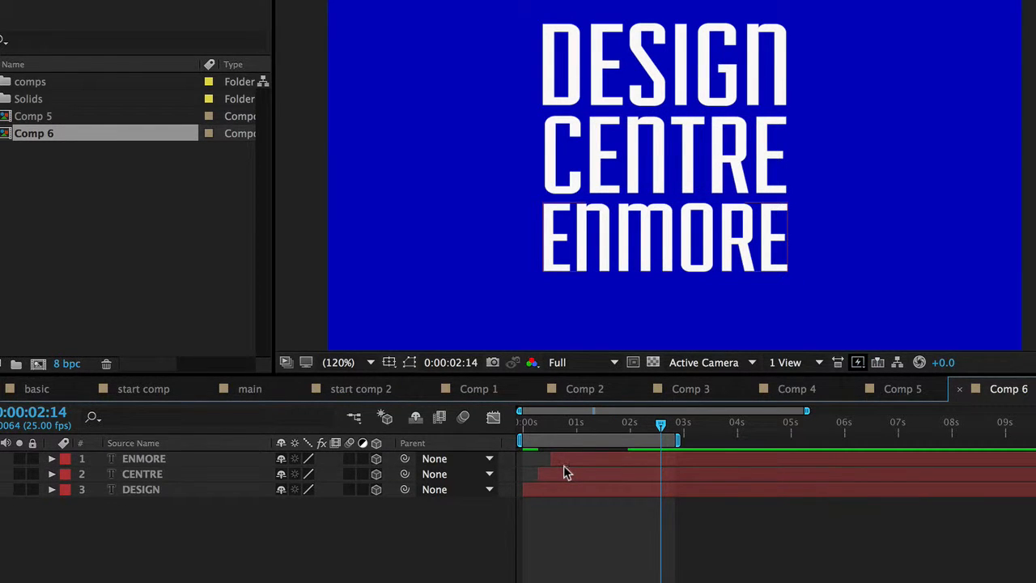
left_click(564, 456)
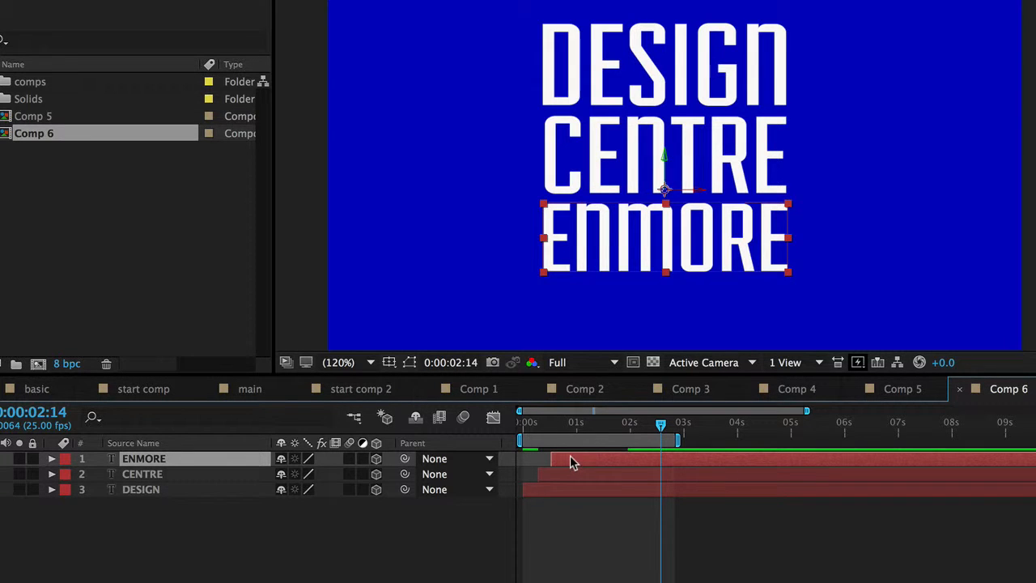
key("space")
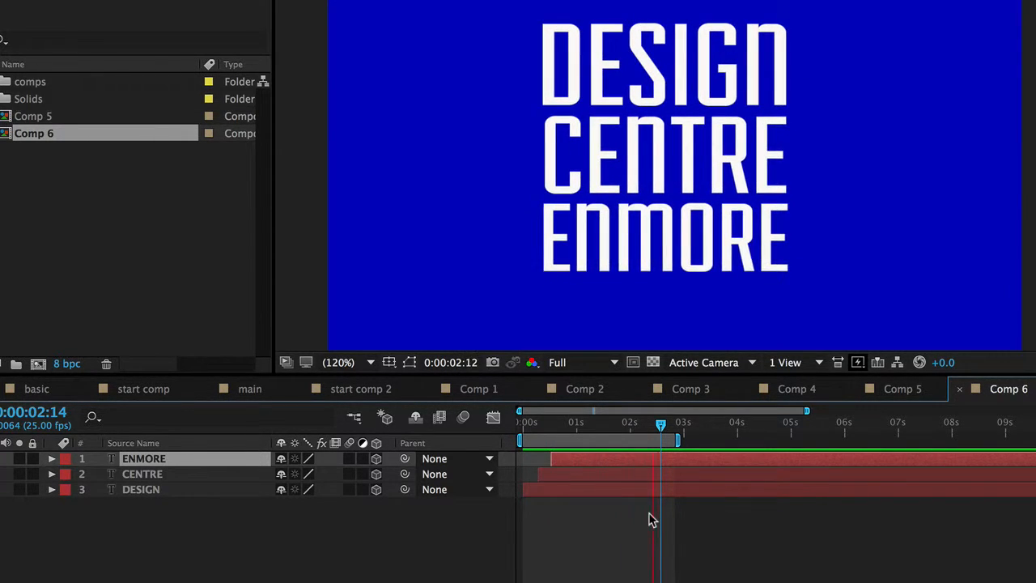
key("space")
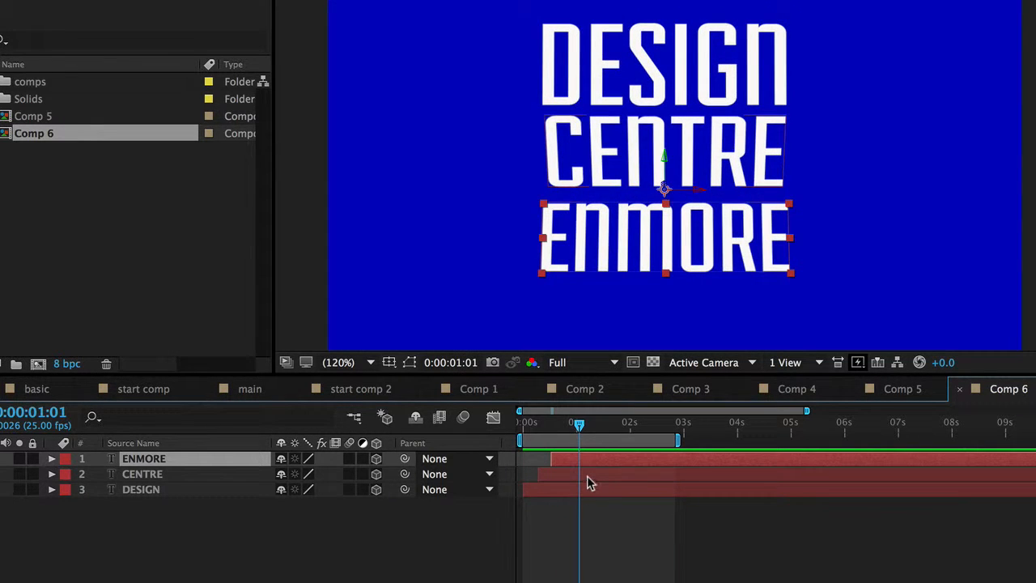
Move the CENTRE and ENMORE layers back so both start at 0:00:00:00
left_click_drag(587, 475, 556, 476)
left_click(561, 475)
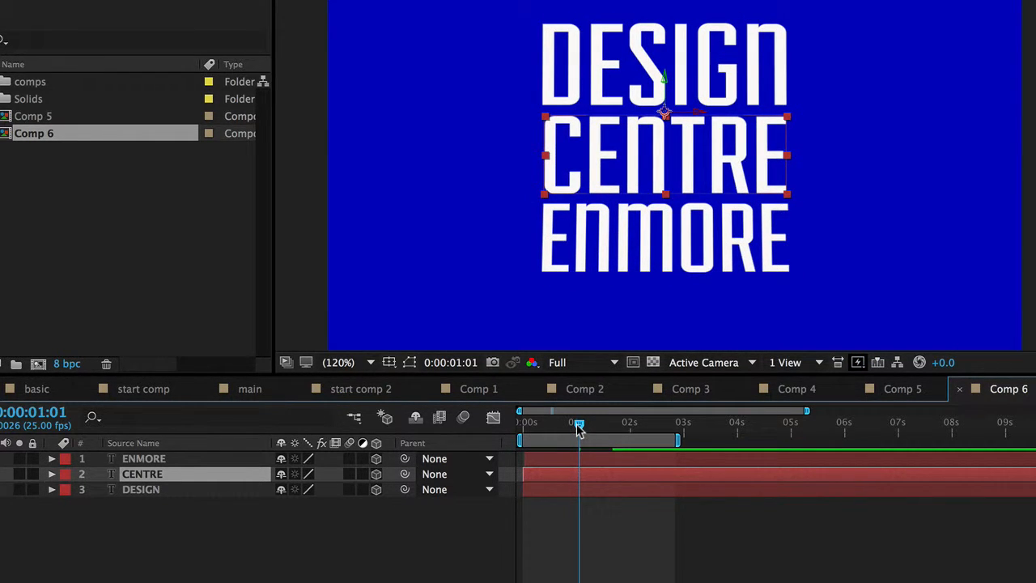
At 0:00:01:22, parent the CENTRE layer to DESIGN and the ENMORE layer to CENTRE, and preview the linked swing from the first frame
left_click_drag(579, 429, 616, 443)
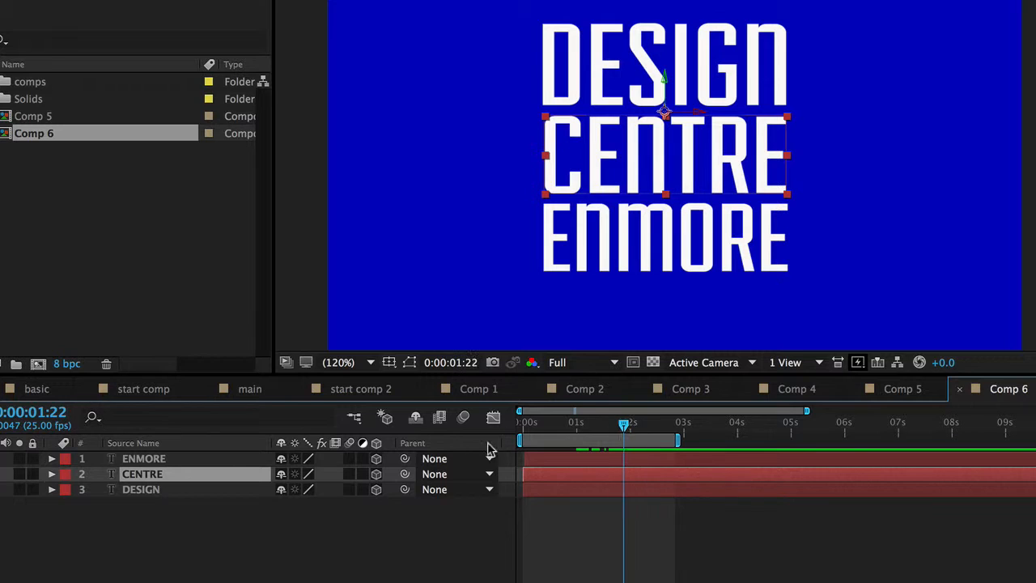
left_click(451, 537)
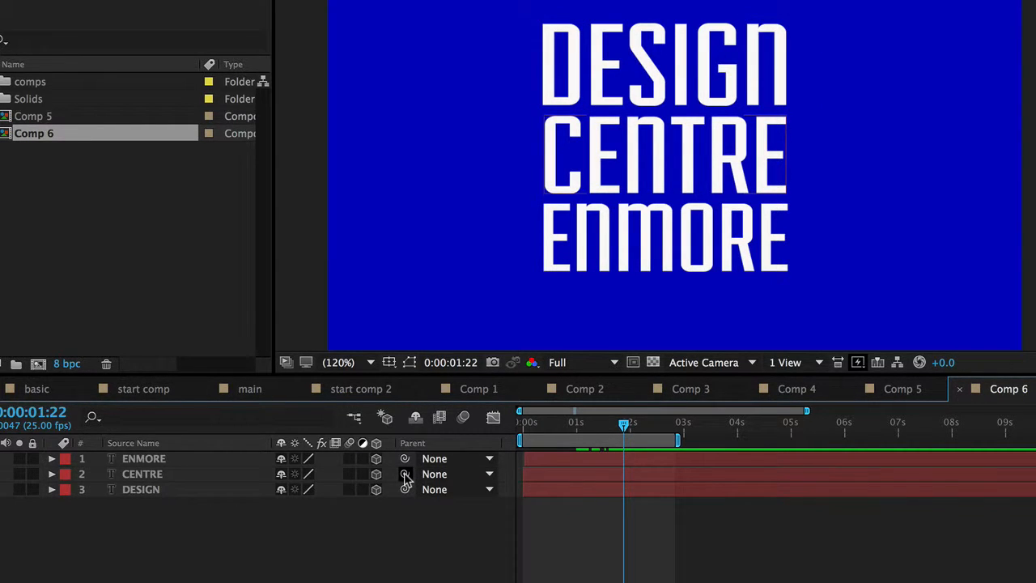
left_click_drag(405, 475, 212, 491)
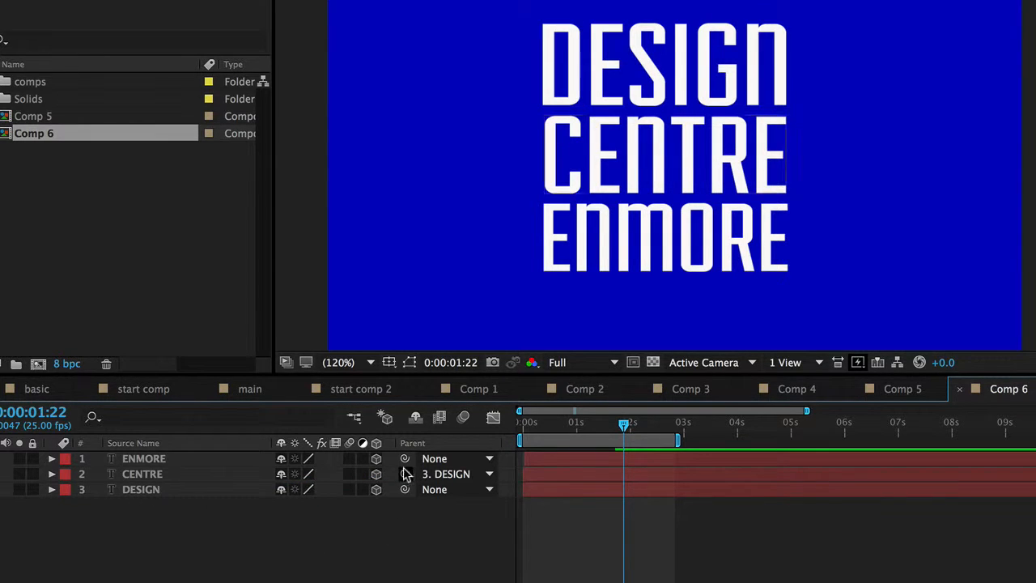
left_click_drag(402, 460, 195, 480)
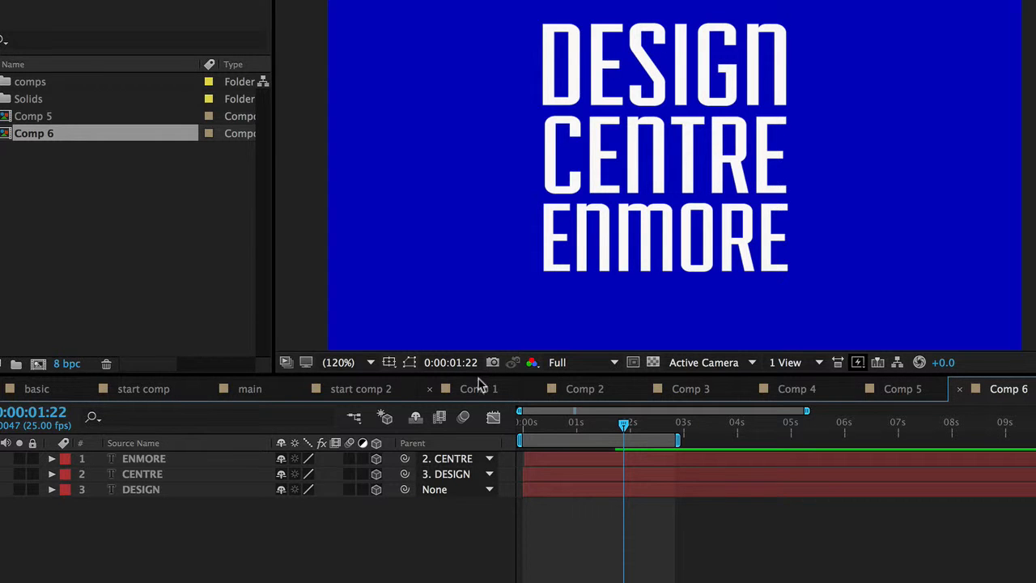
left_click_drag(624, 425, 466, 424)
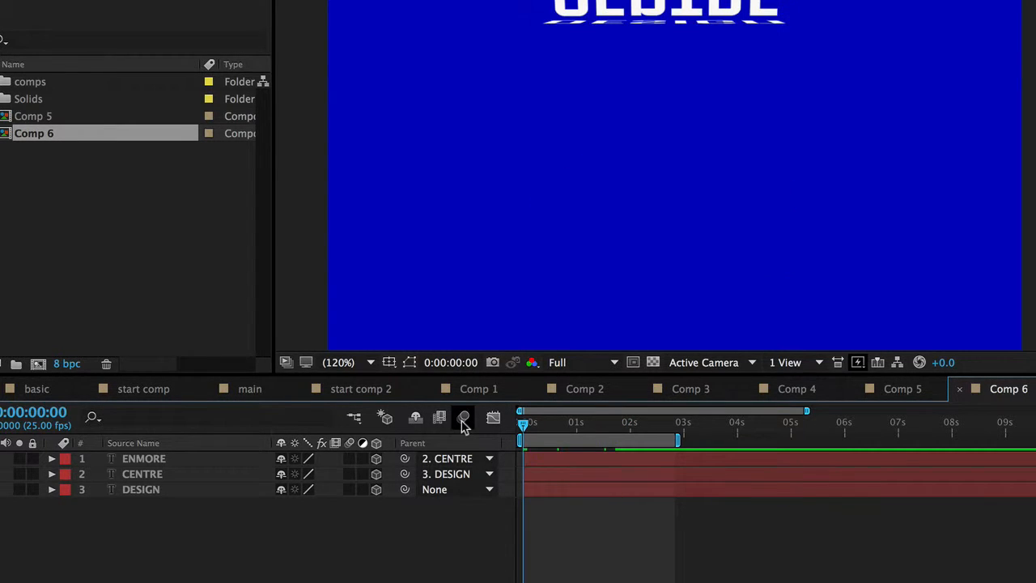
key("space")
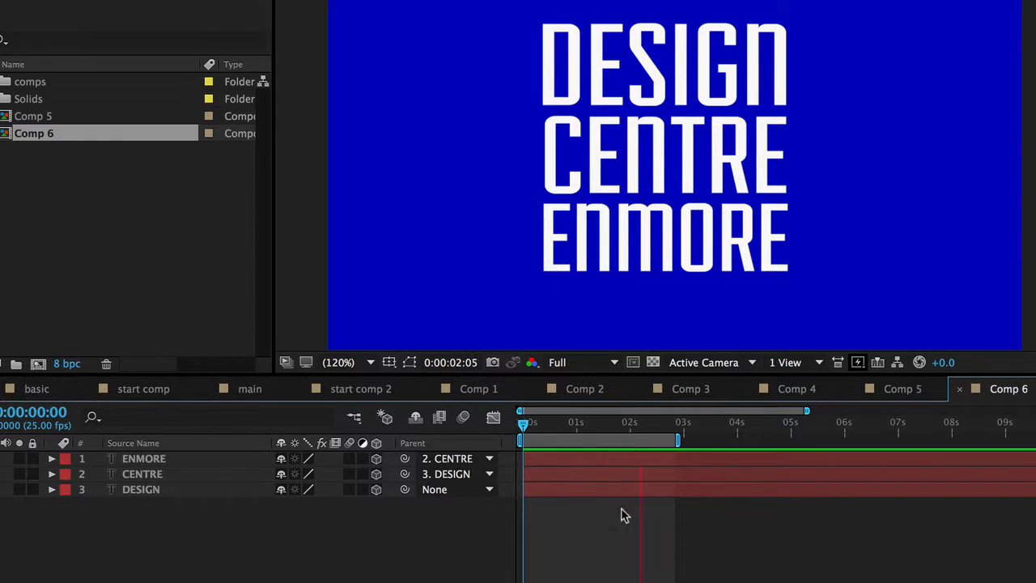
key("space")
Offset the parented CENTRE layer to start at about 0.3 seconds and ENMORE at about 0.75 seconds, and preview the unfolding text
left_click_drag(563, 475, 596, 462)
key("space")
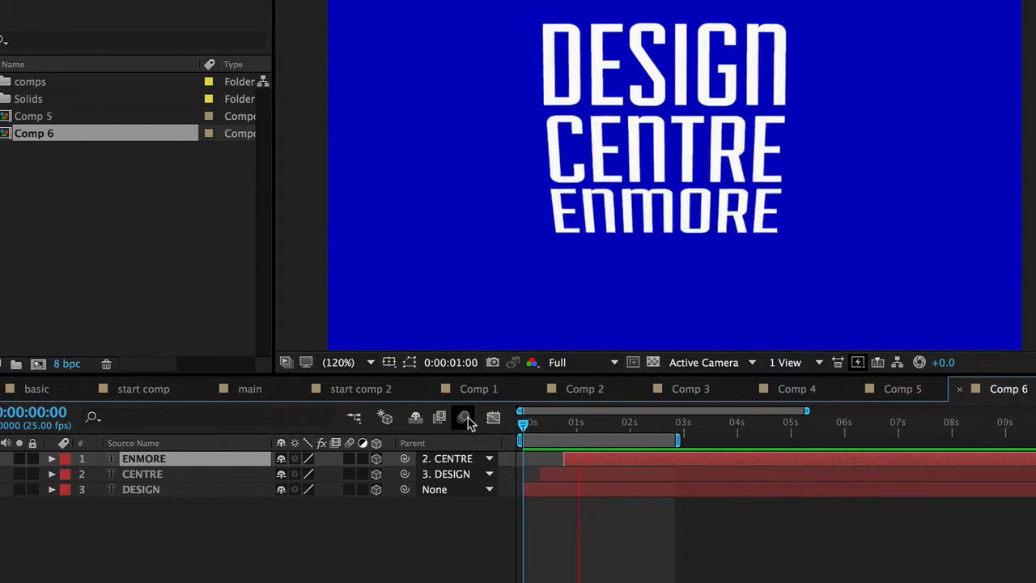
key("space")
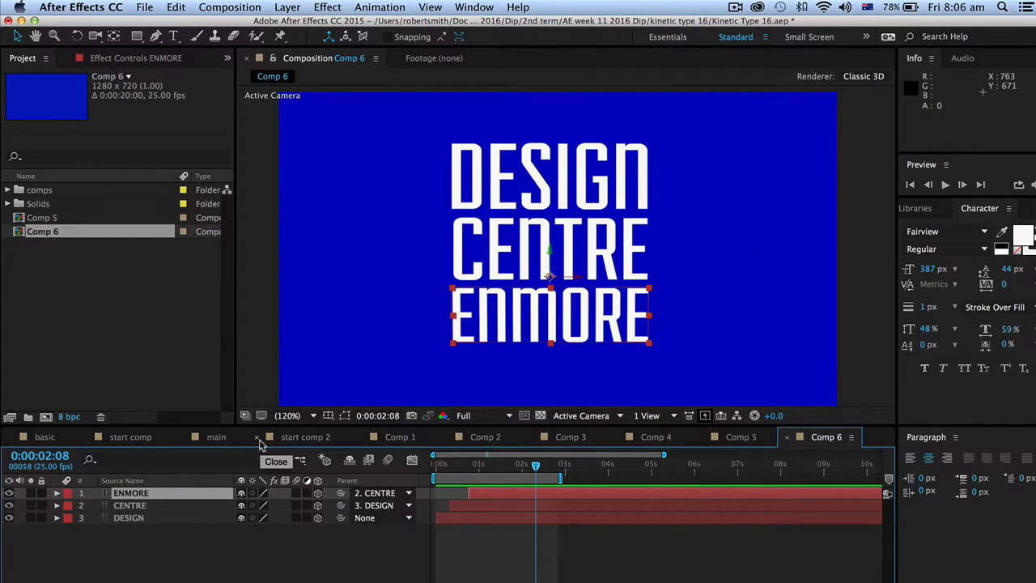
Create a new composition named main timeline 1 with the HDV/HDTV 720 25 preset and a 20-second duration
key("super+n")
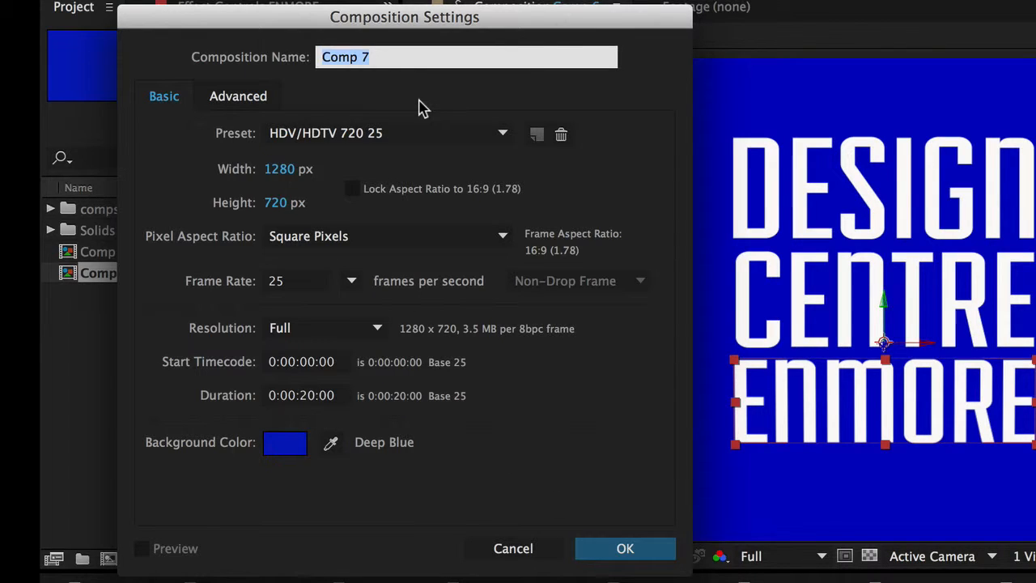
type("main timeline 1")
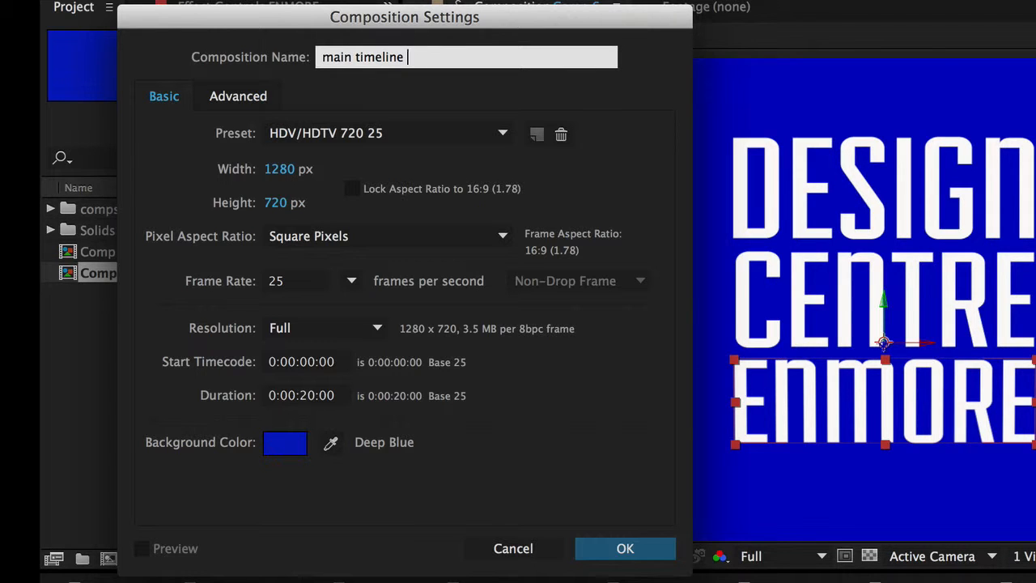
left_click(625, 550)
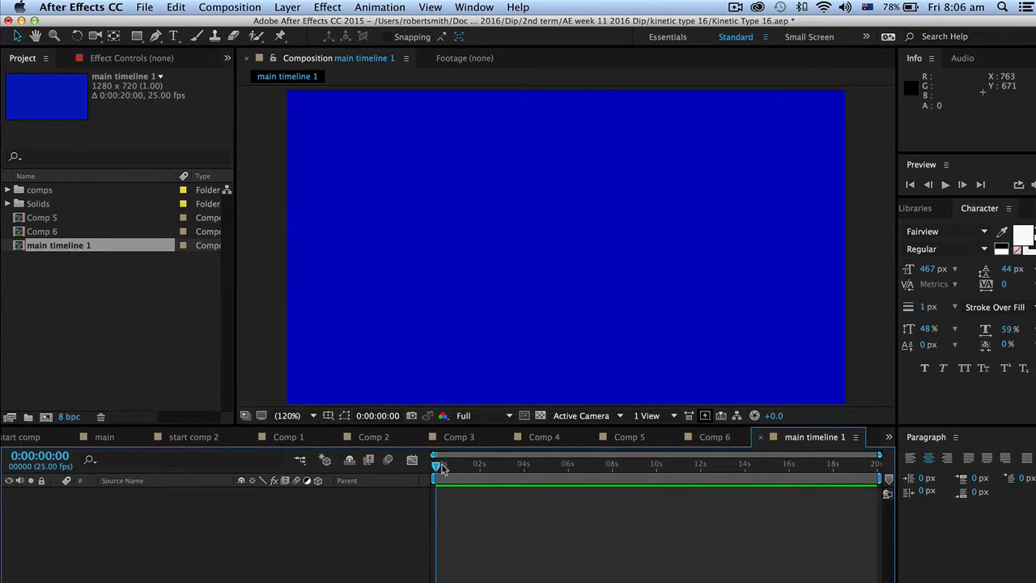
Nest Comp 6 as a layer in the main timeline 1 composition, starting at 0:00:00:00
double_click(21, 233)
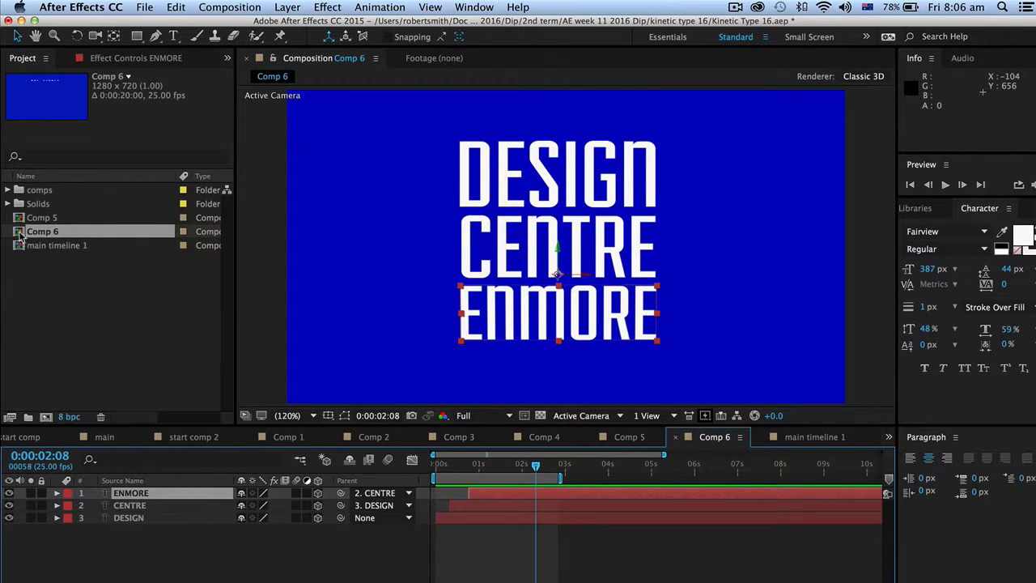
double_click(19, 244)
left_click(16, 233)
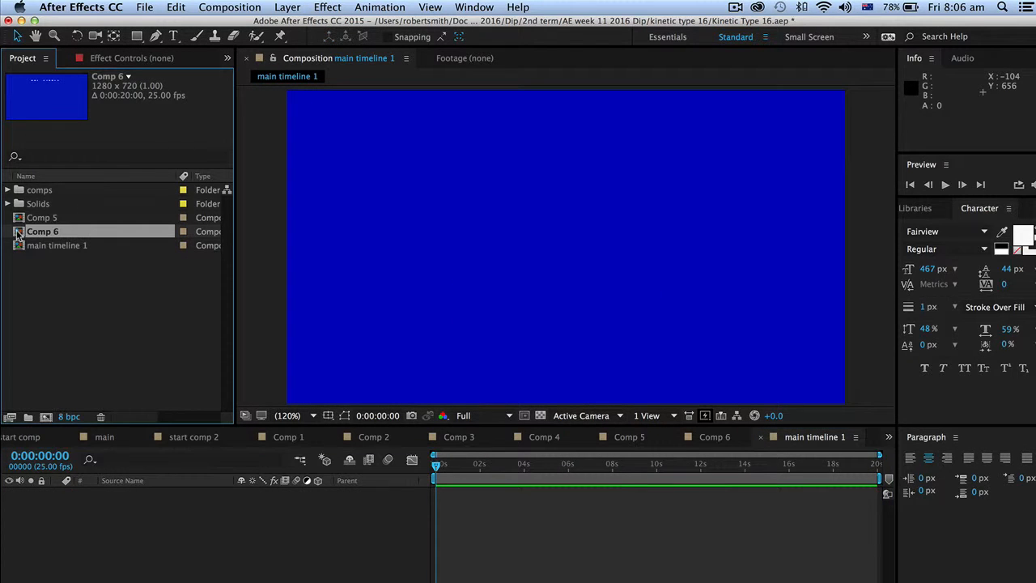
left_click_drag(16, 233, 157, 566)
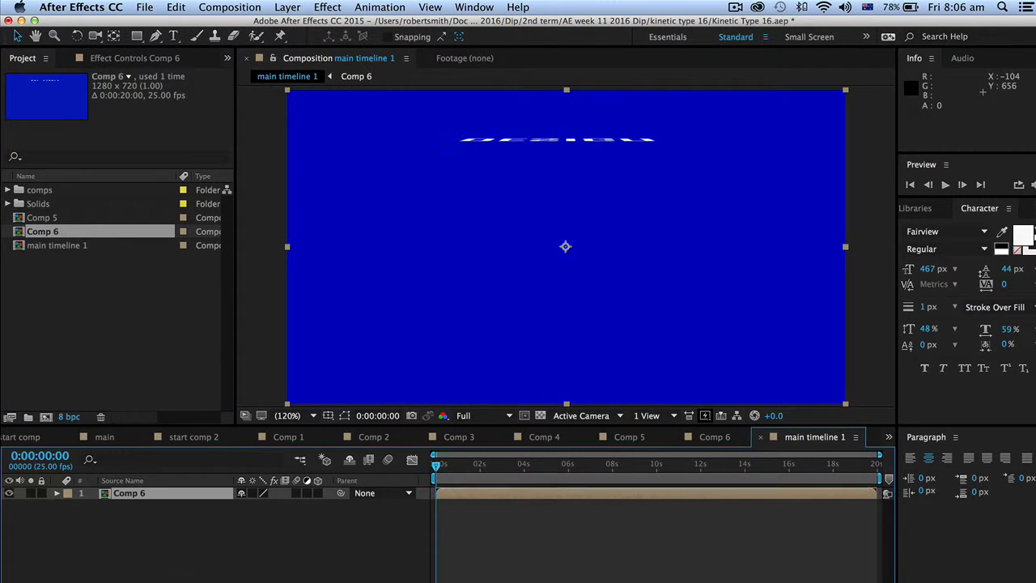
Preview the nested Comp 6 animation in main timeline 1 from the first frame
key("space")
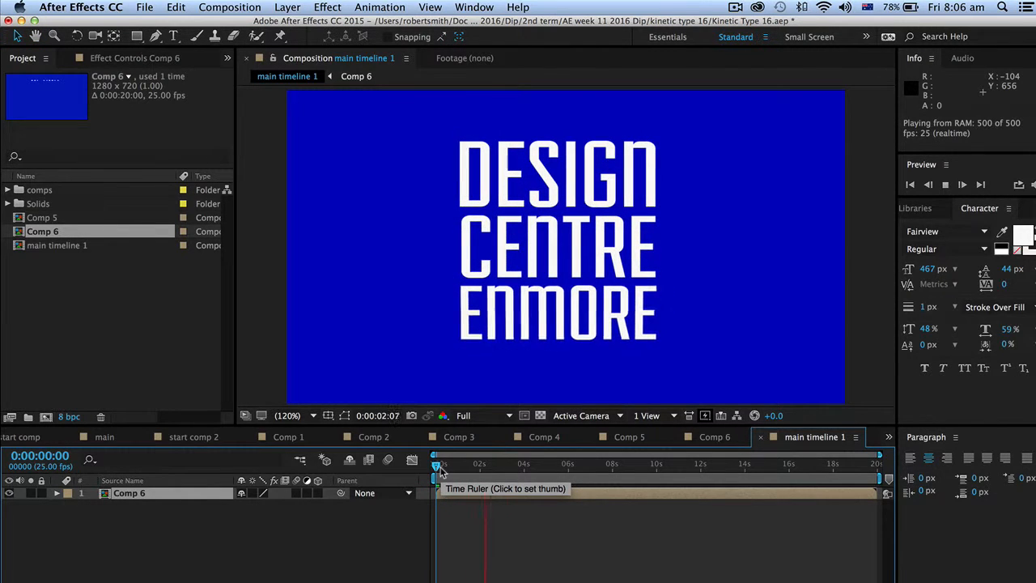
left_click(117, 496)
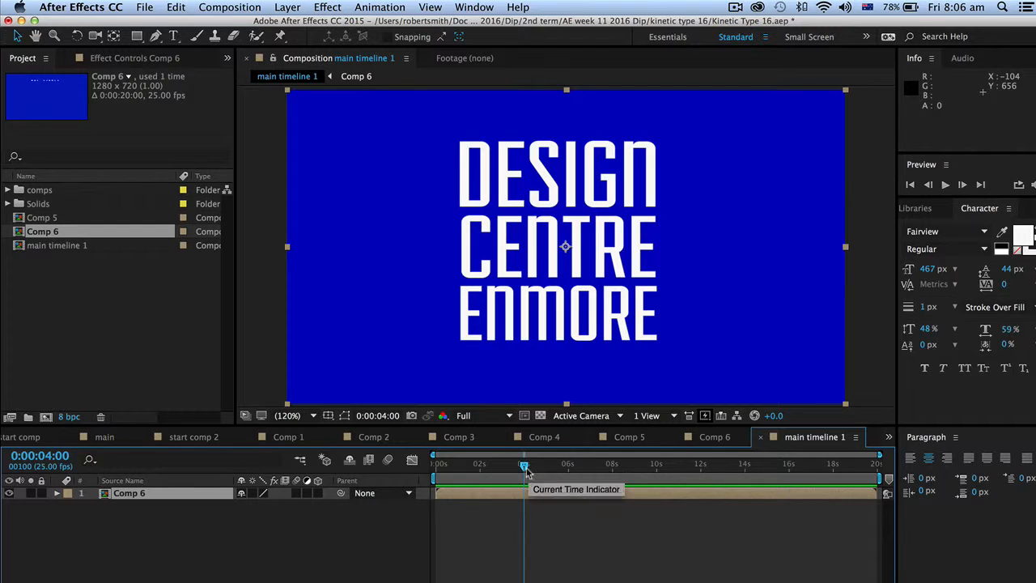
left_click_drag(524, 468, 436, 467)
key("space")
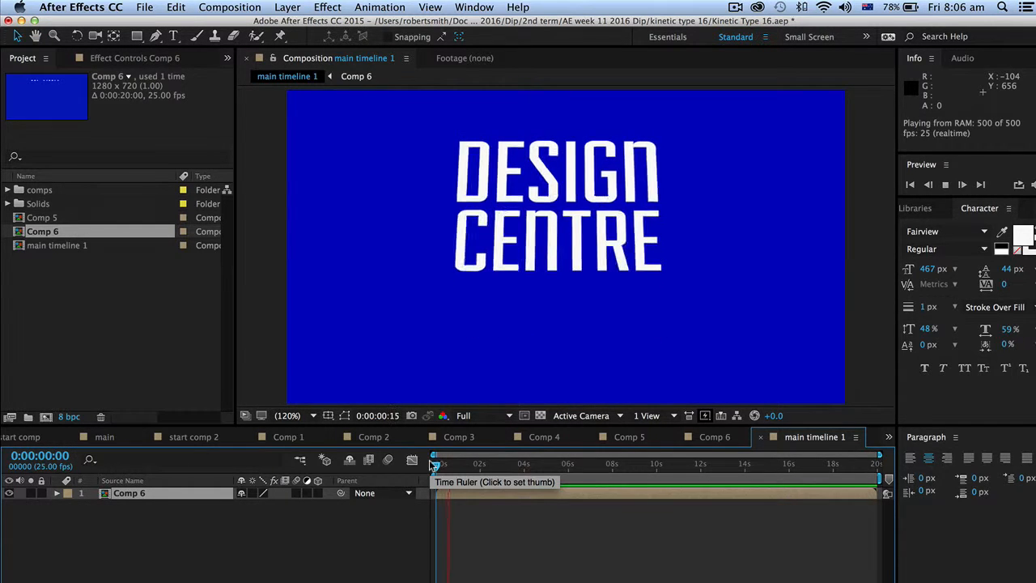
key("space")
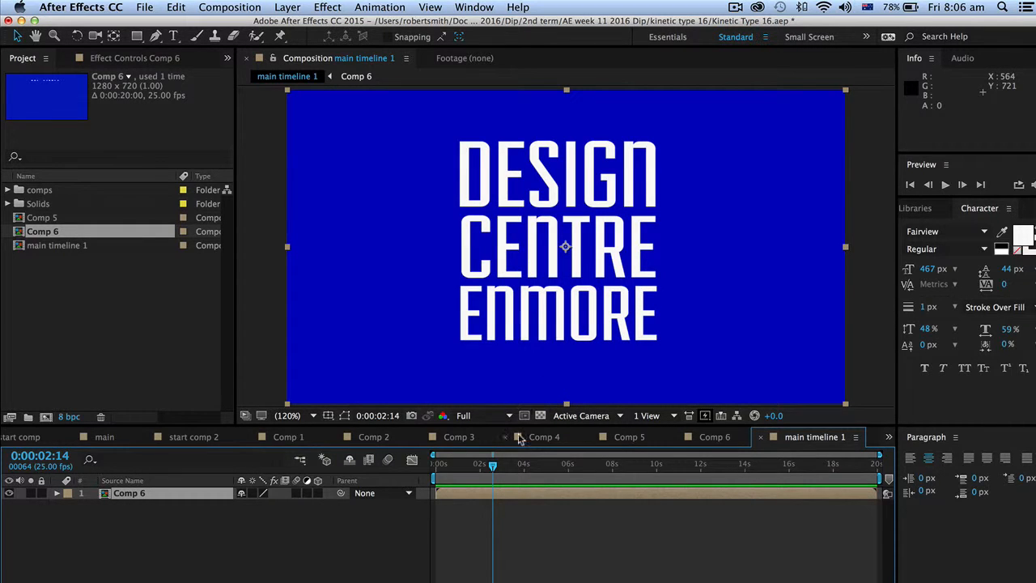
With the full text visible, place Comp 6's anchor point at ENMORE's lower-left corner and replay the animation from the start
mouse_move(483, 468)
left_mouse_down()
mouse_move(432, 459)
mouse_move(489, 466)
left_mouse_up()
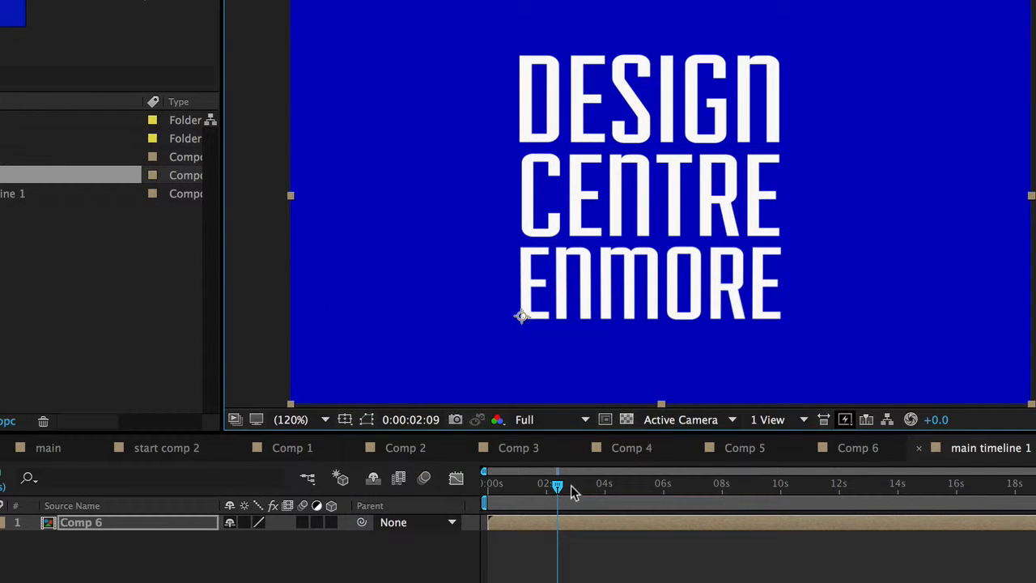
left_click_drag(561, 494, 487, 491)
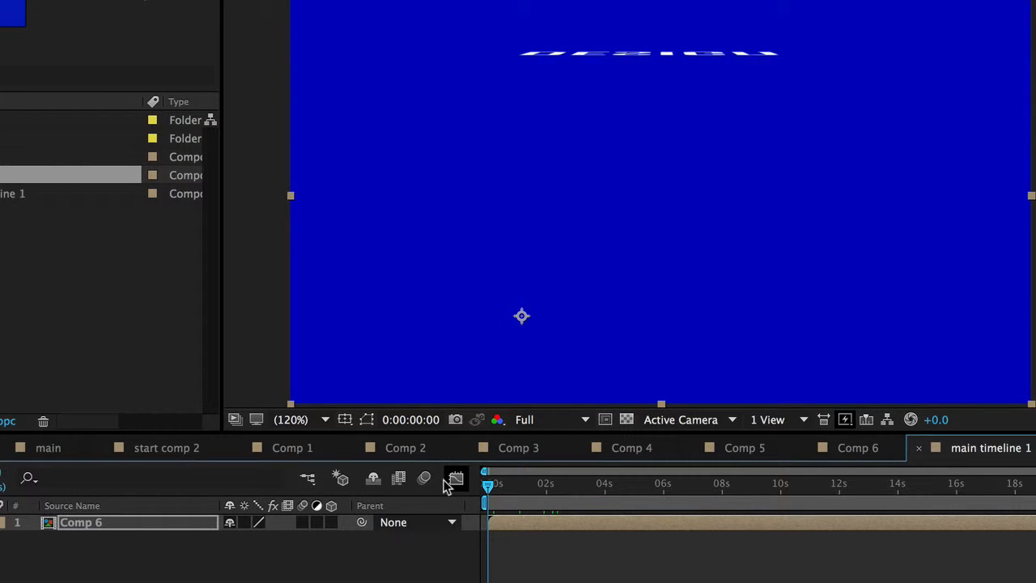
key("space")
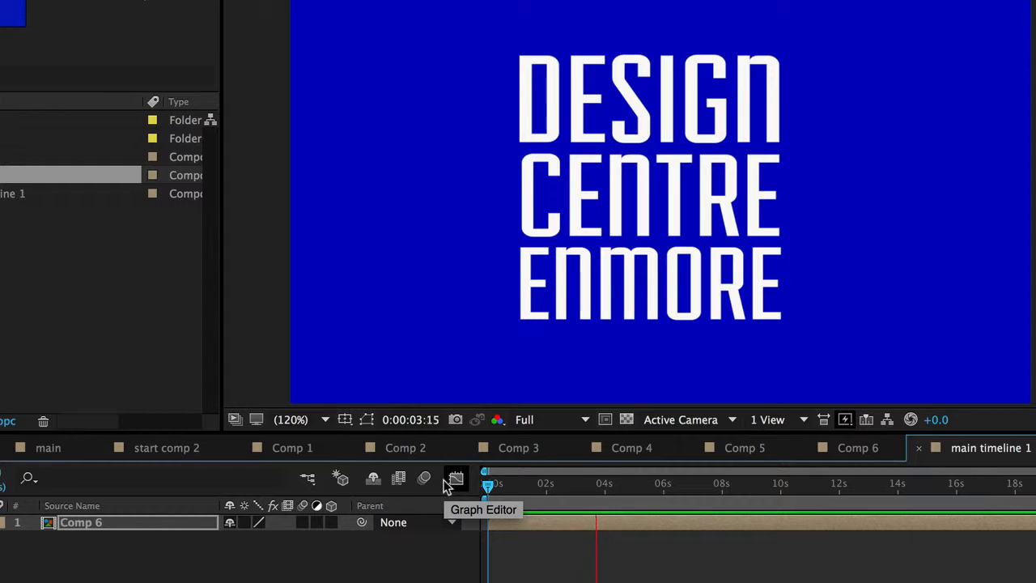
key("space")
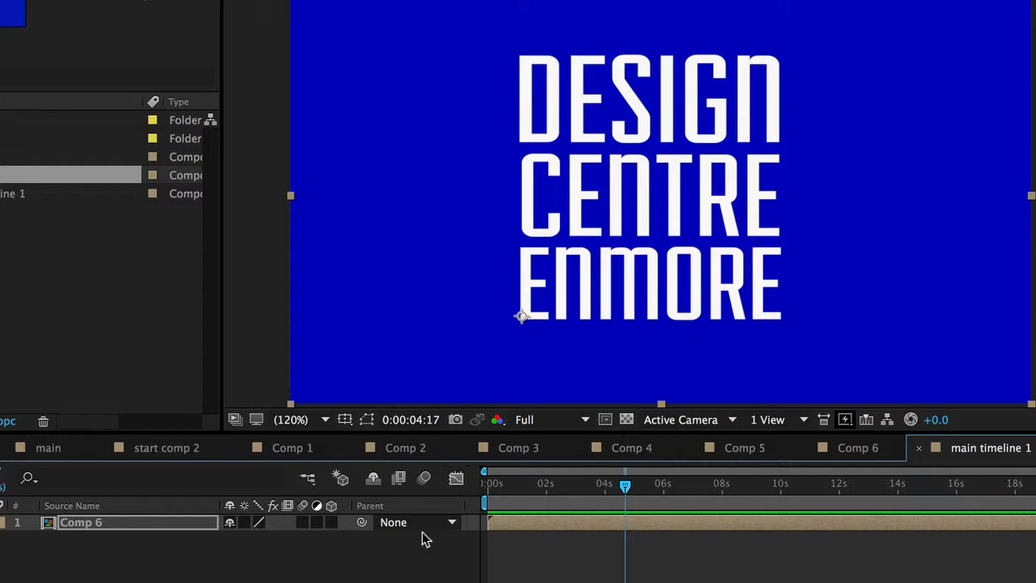
Keyframe Comp 6's Rotation at 0° at 0:00:04:17 and at -90° at 0:00:05:22
left_click(83, 523)
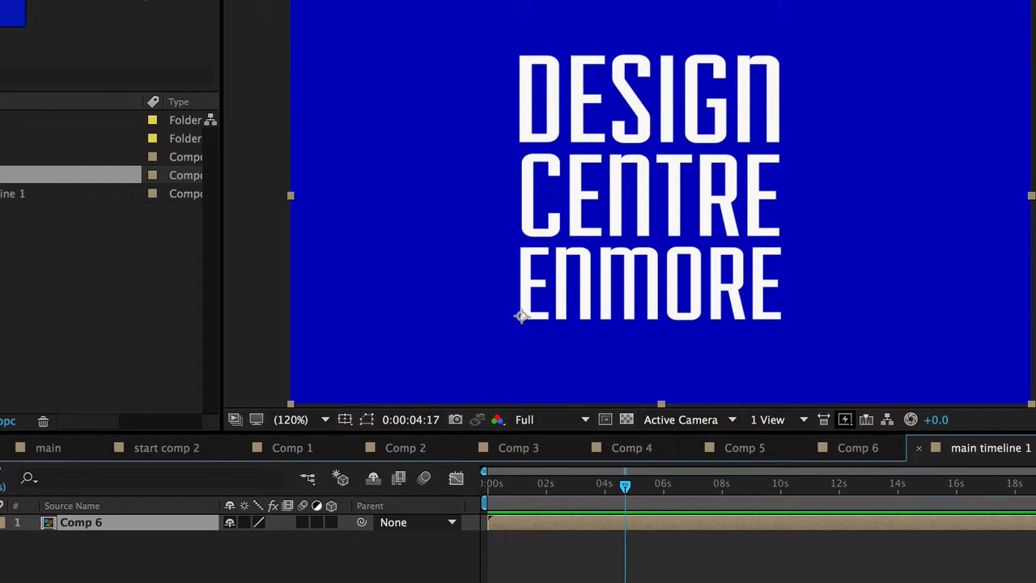
key("r")
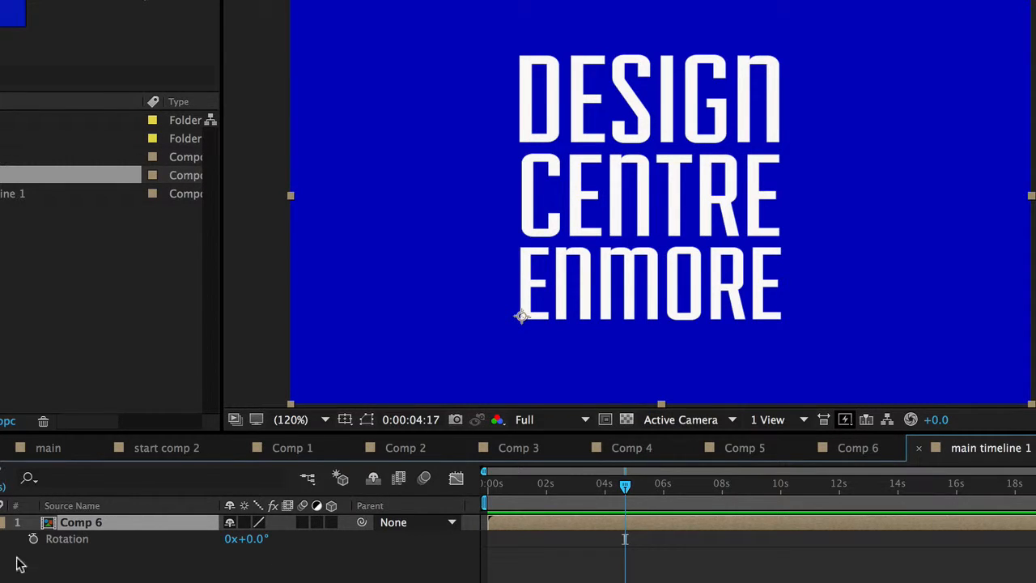
left_click(33, 538)
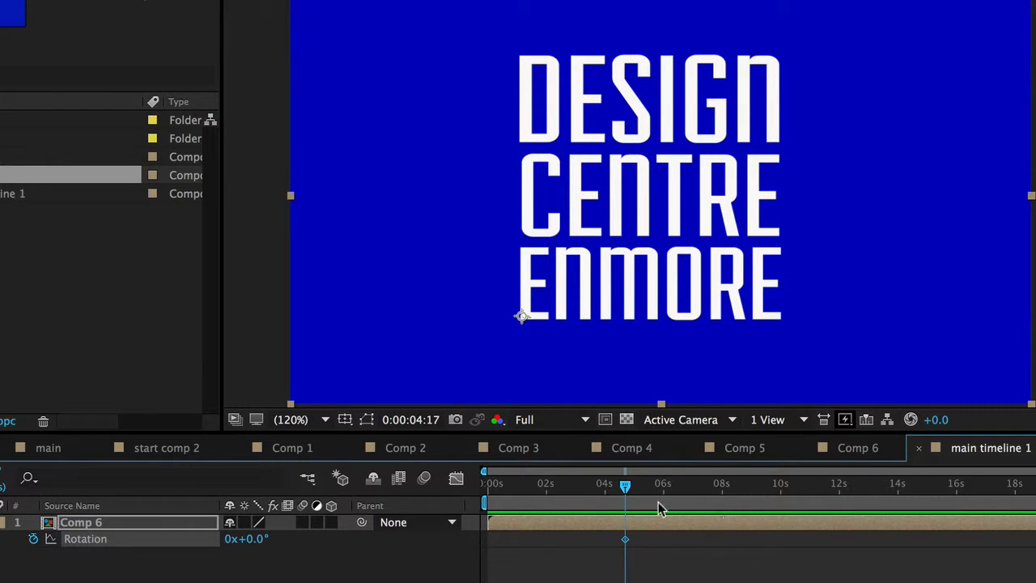
left_click_drag(625, 488, 660, 485)
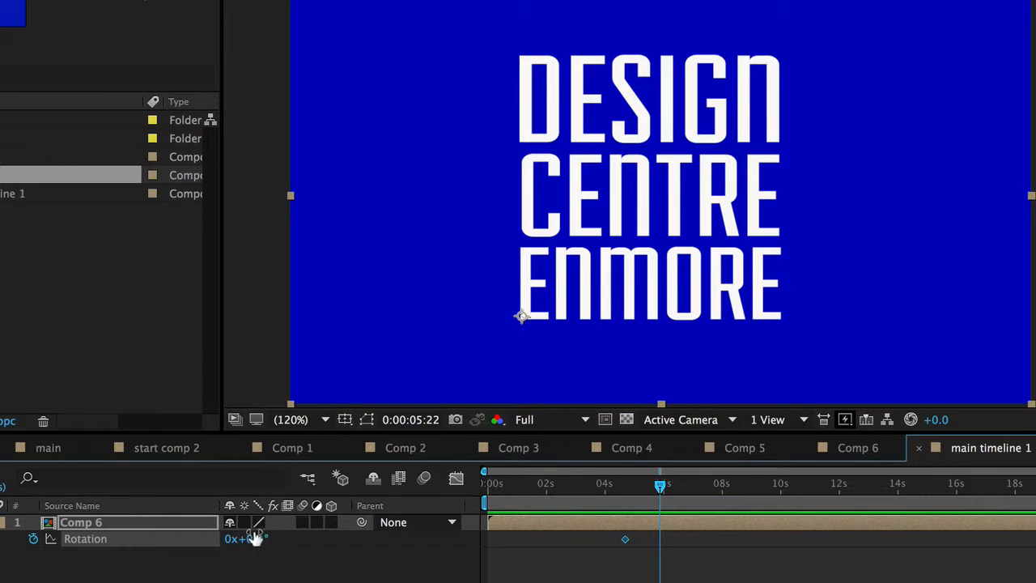
left_click_drag(247, 531, 159, 522)
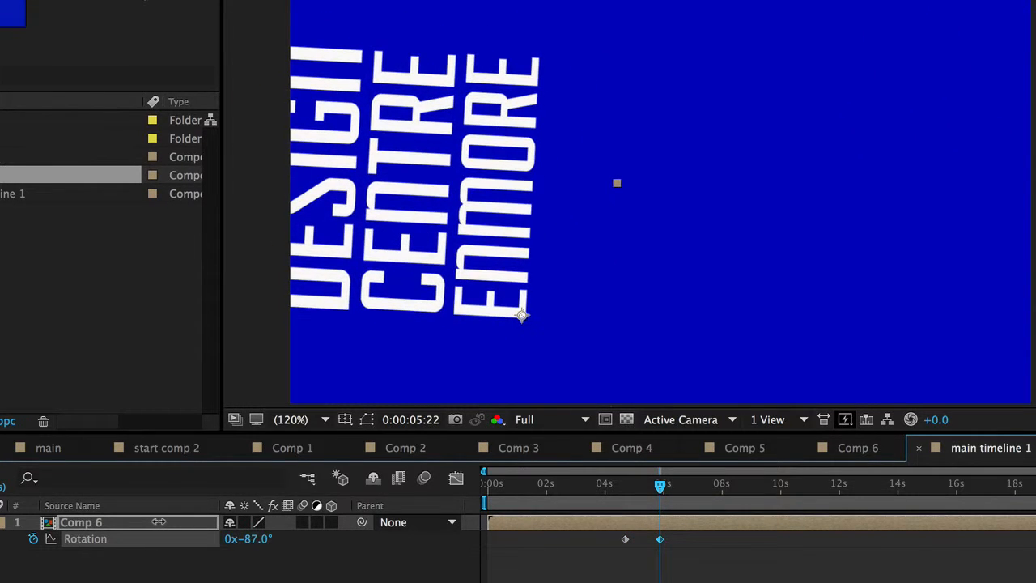
left_click(252, 540)
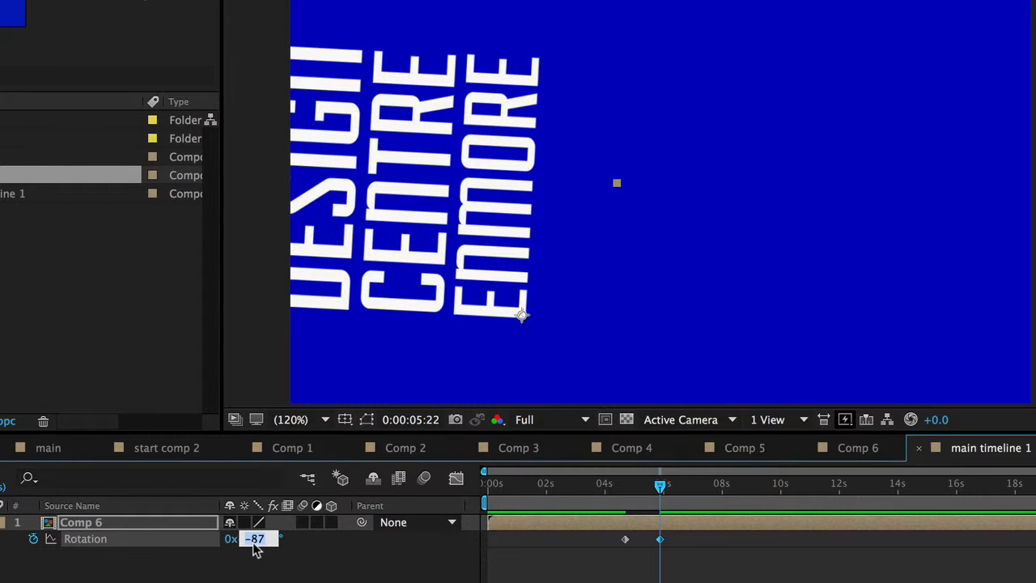
type("-90")
key("Return")
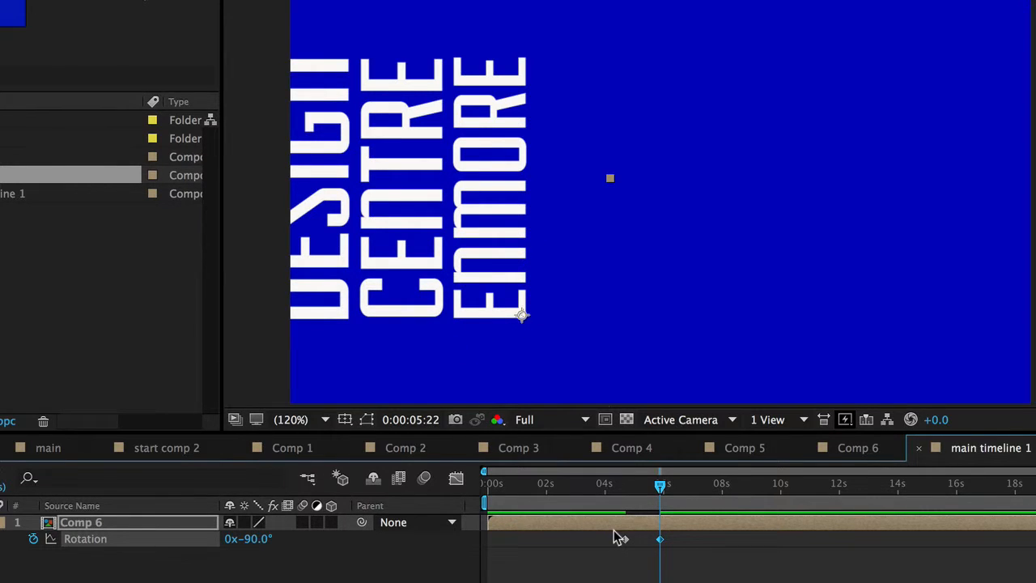
Reveal Comp 6's Scale and Position and set starting keyframes for both at 0:00:04:17
key("j")
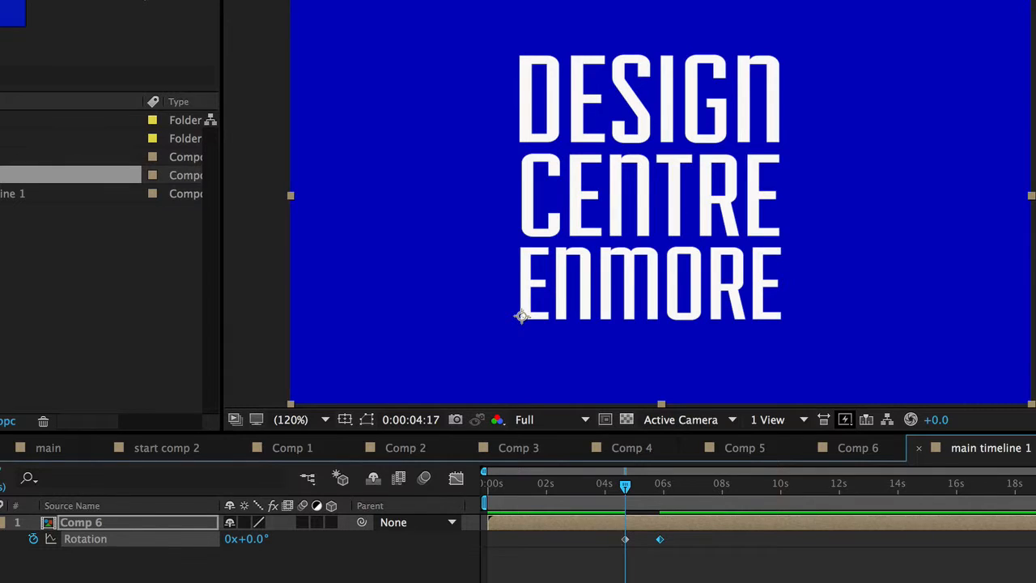
left_click(182, 528)
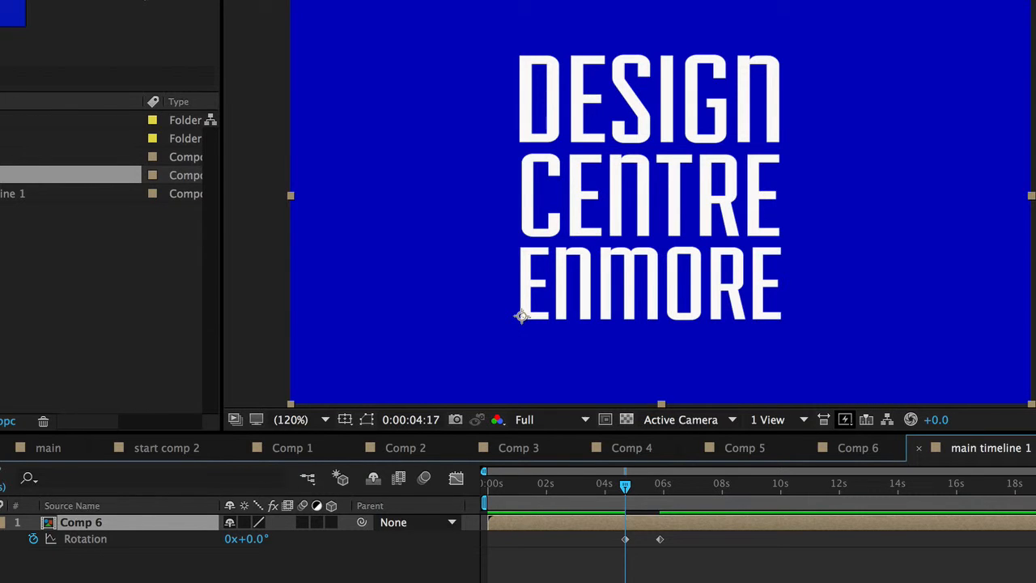
key("shift+s")
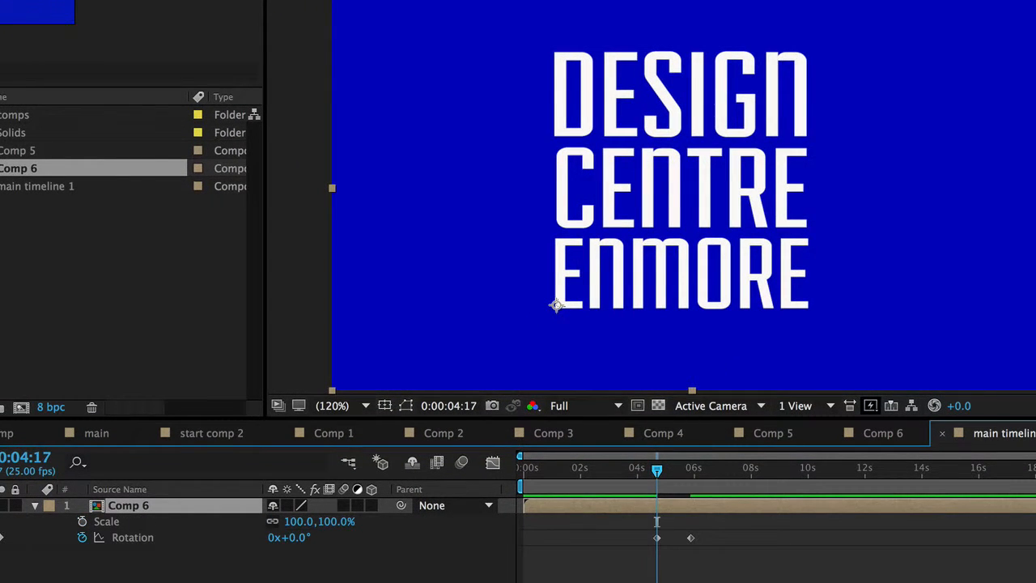
key("shift+p")
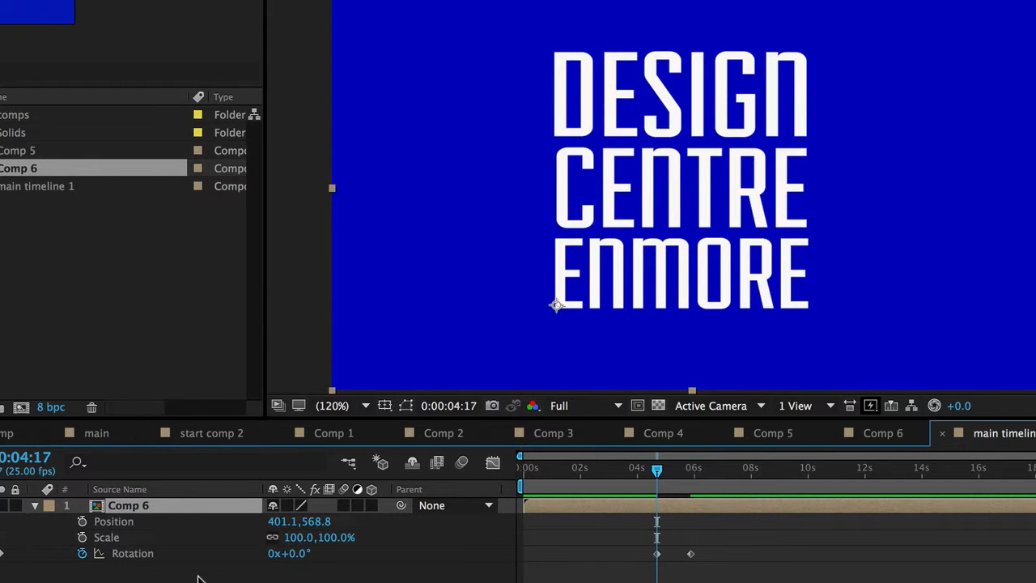
left_click(82, 521)
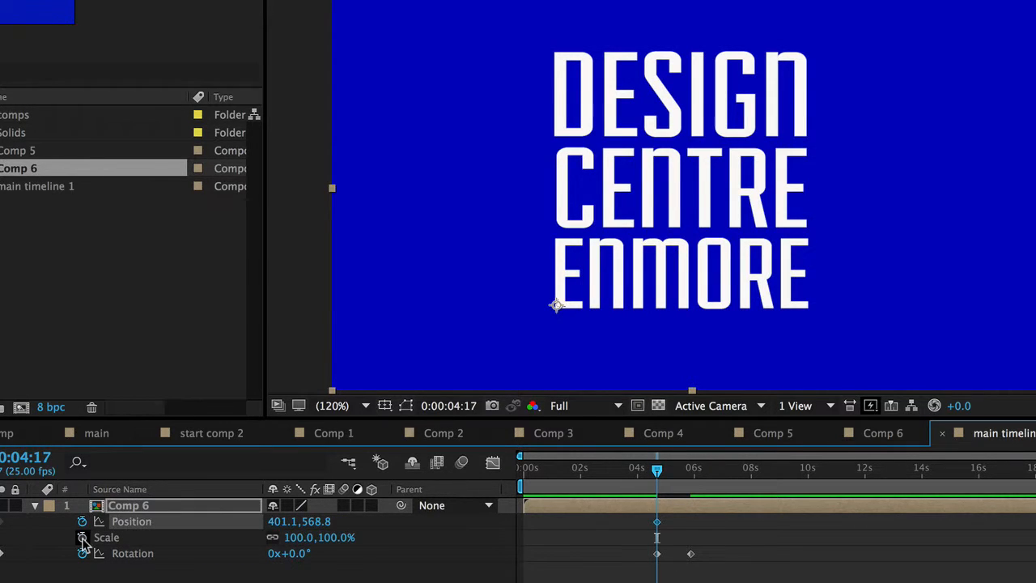
left_click(82, 538)
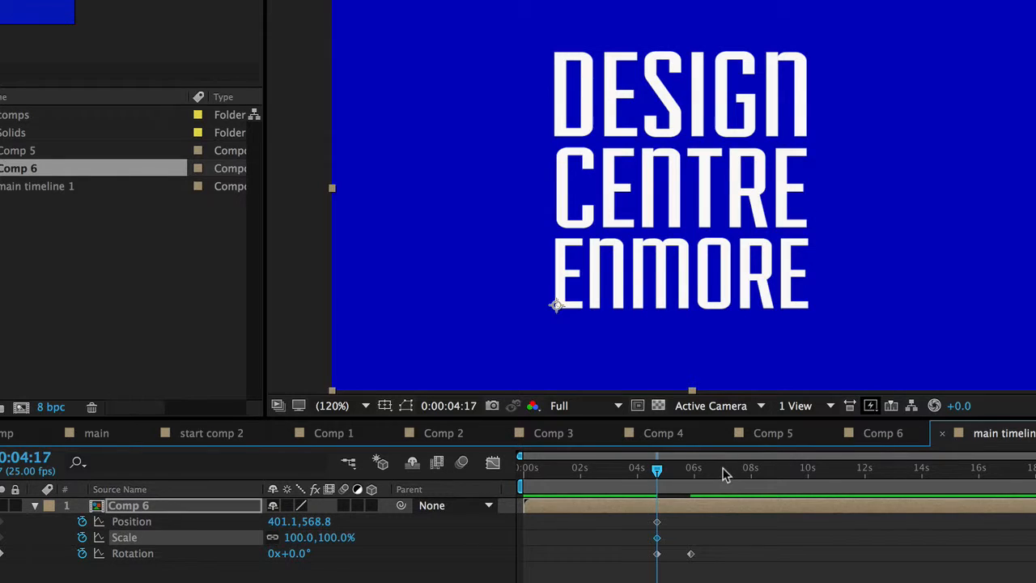
At 0:00:05:22, scale Comp 6 to 81% and move it up to position 401.1, 415.1, then preview from the first frame
key("k")
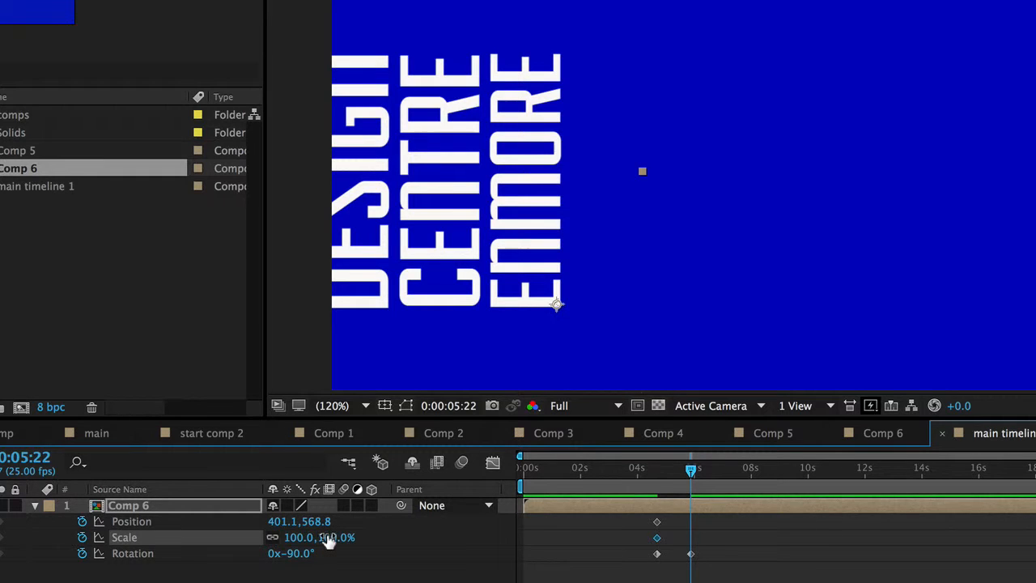
left_click_drag(328, 540, 310, 538)
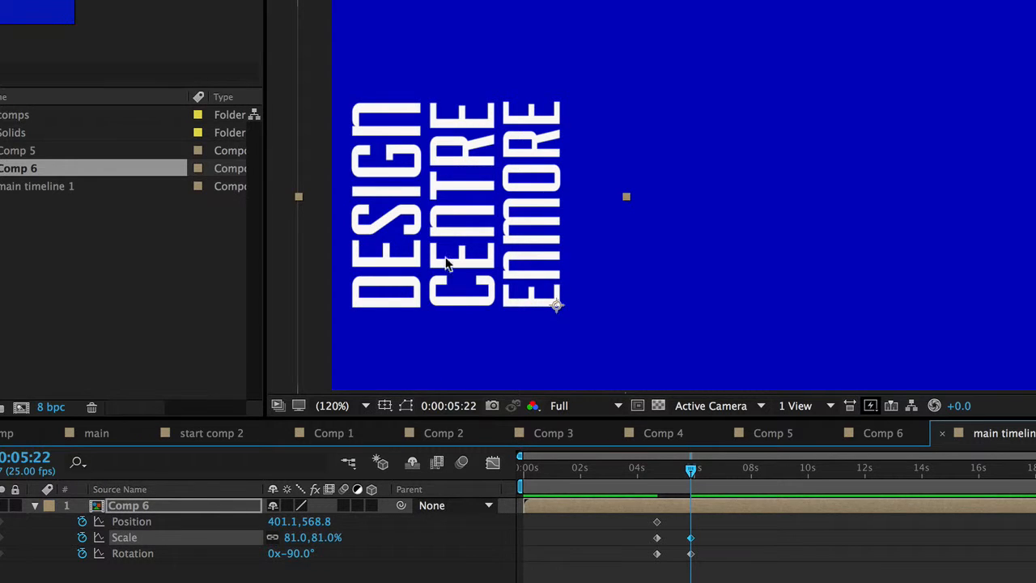
left_click_drag(479, 232, 488, 145)
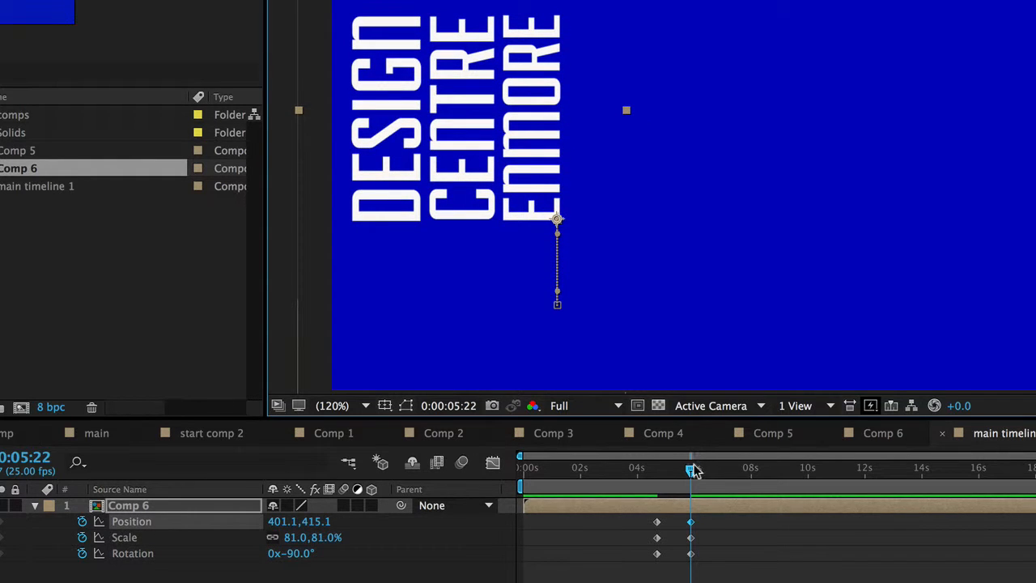
left_click_drag(691, 469, 437, 449)
key("space")
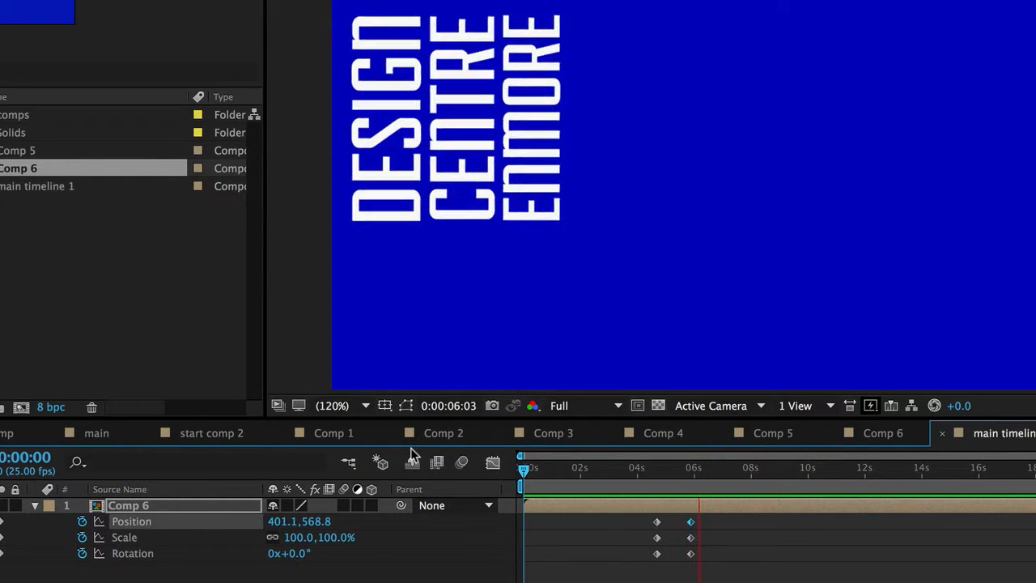
key("space")
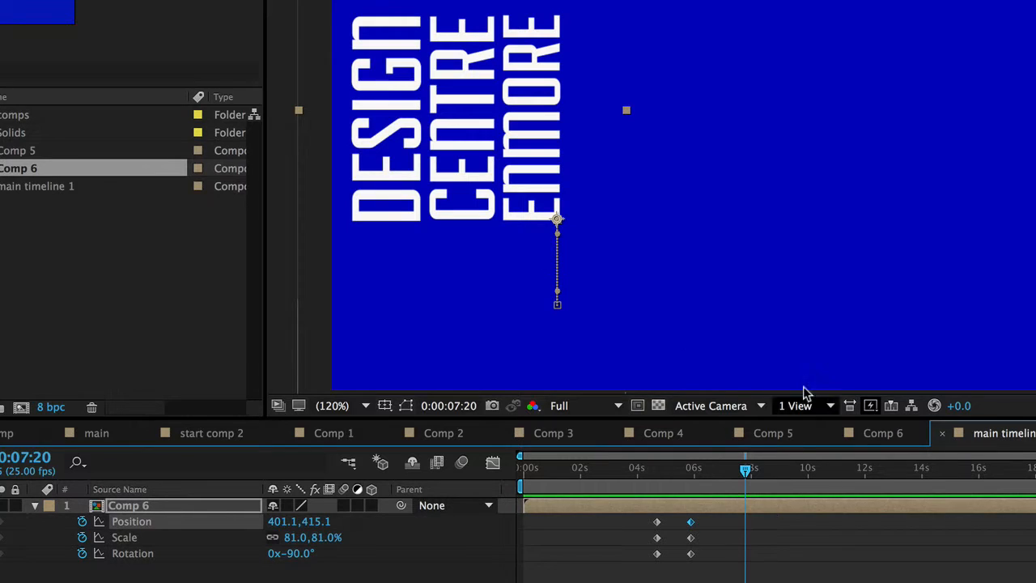
Speed up the turn by moving the ending Position, Scale and Rotation keyframes earlier to about 5.2 seconds
key("space")
left_click_drag(720, 582, 670, 524)
key("space")
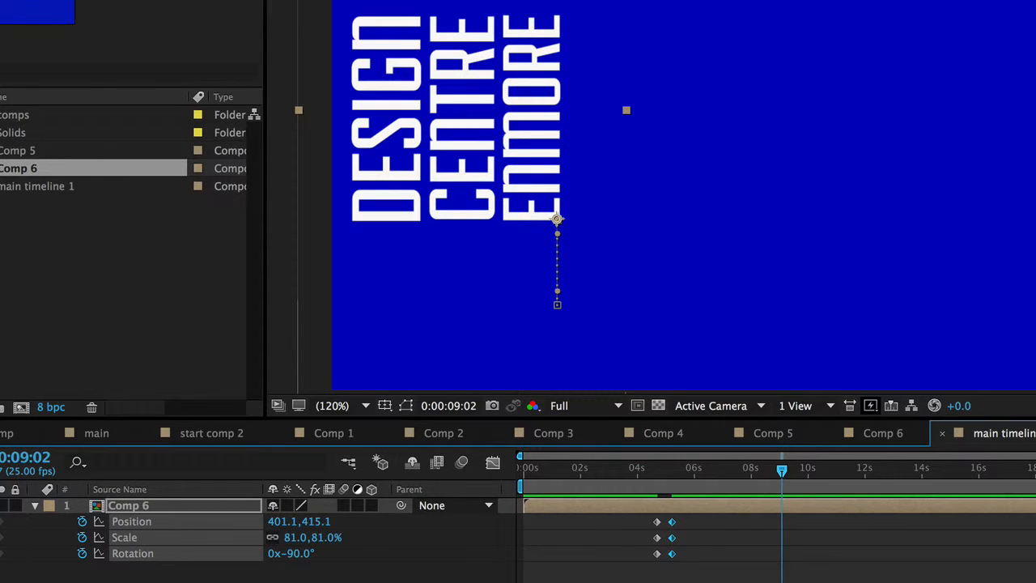
Apply Easy Ease In to all of Comp 6's Position, Scale and Rotation keyframes and preview the turn from about 4 seconds
left_click_drag(694, 582, 643, 520)
left_click(447, 0)
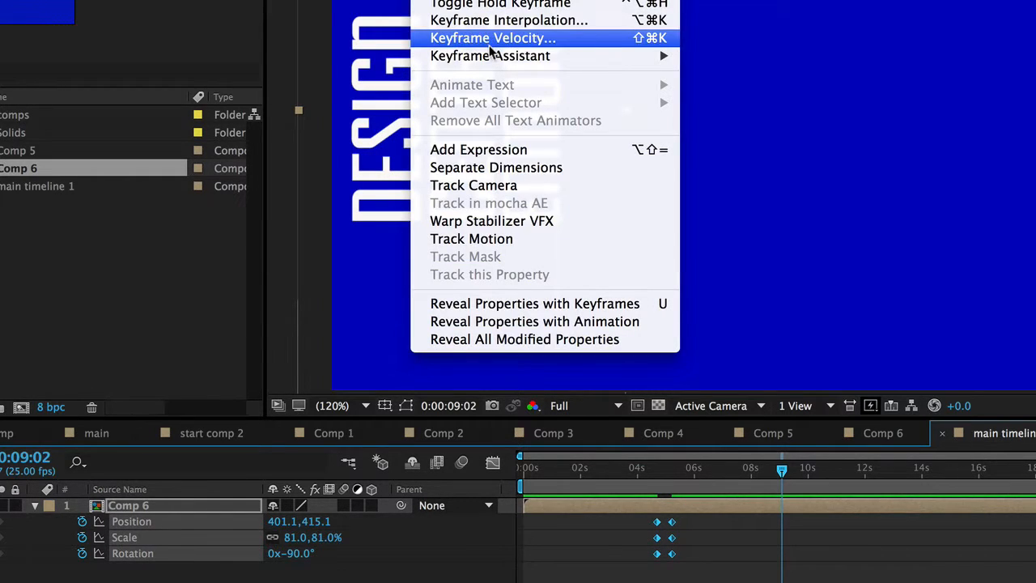
mouse_move(657, 57)
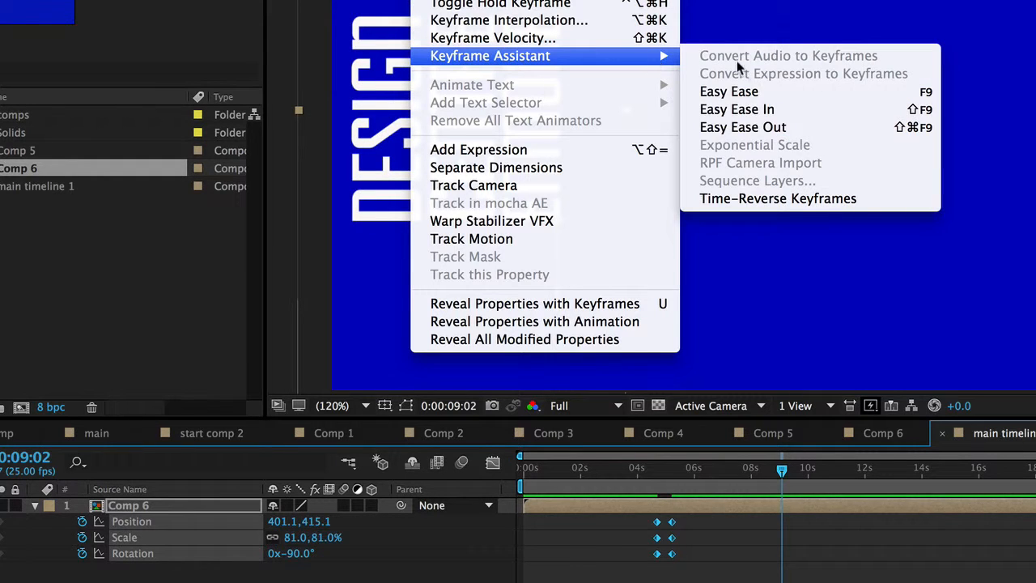
left_click(760, 112)
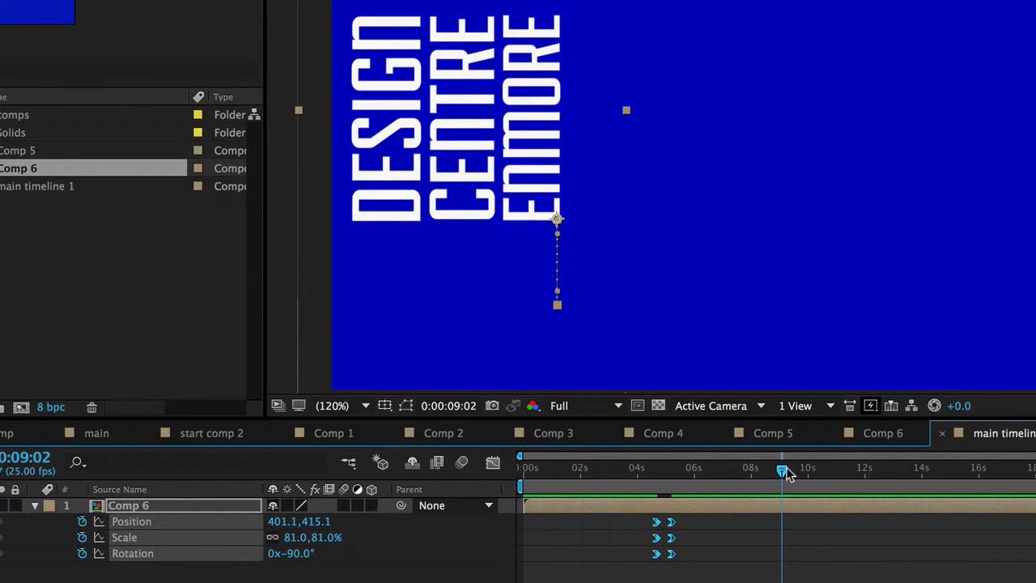
left_click_drag(790, 475, 639, 475)
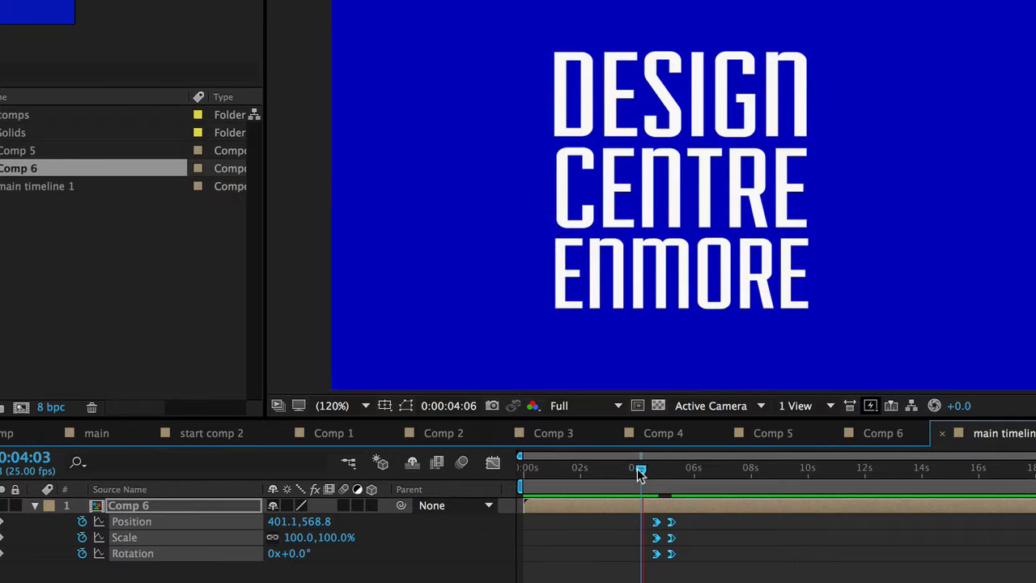
key("space")
key("space")
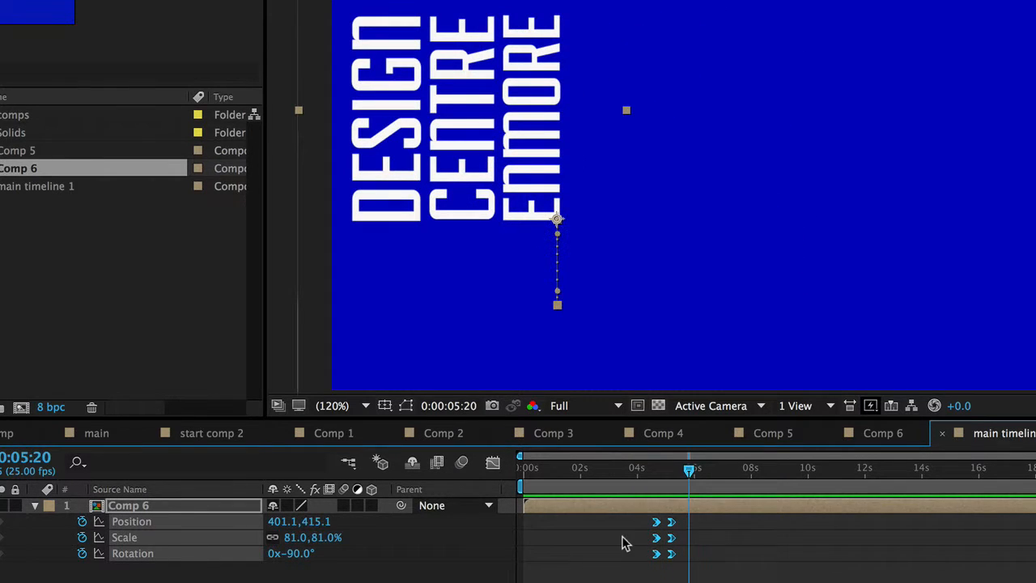
left_click(243, 578)
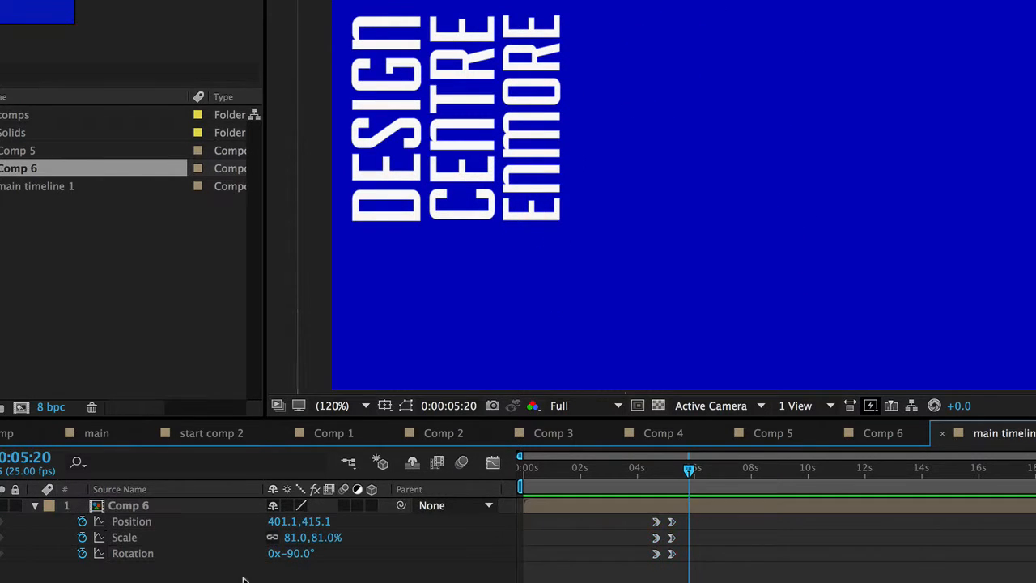
Open Comp 6, enable motion blur for the composition and the ENMORE, CENTRE and DESIGN layers, and preview it from the start
left_click(105, 508)
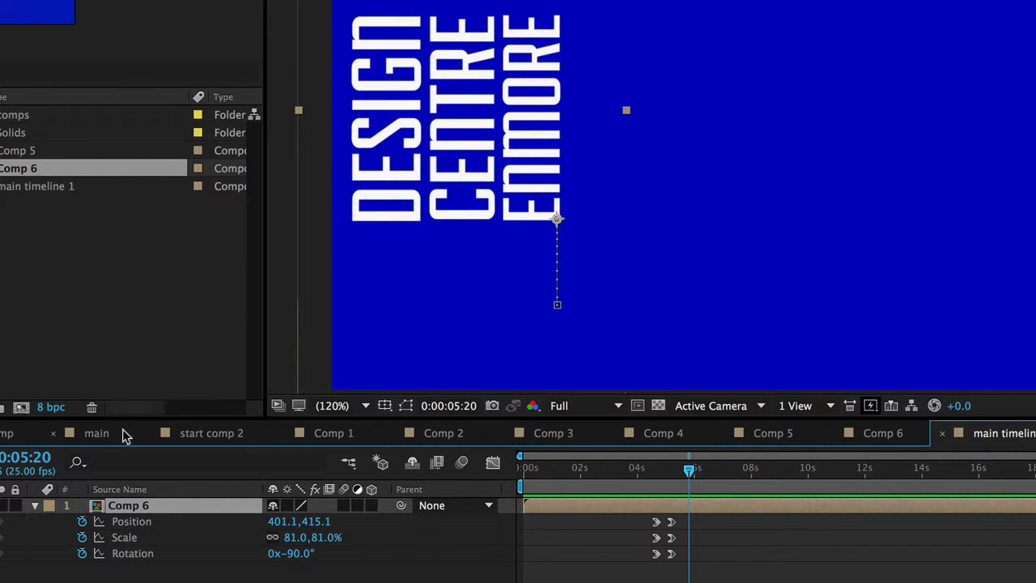
double_click(96, 507)
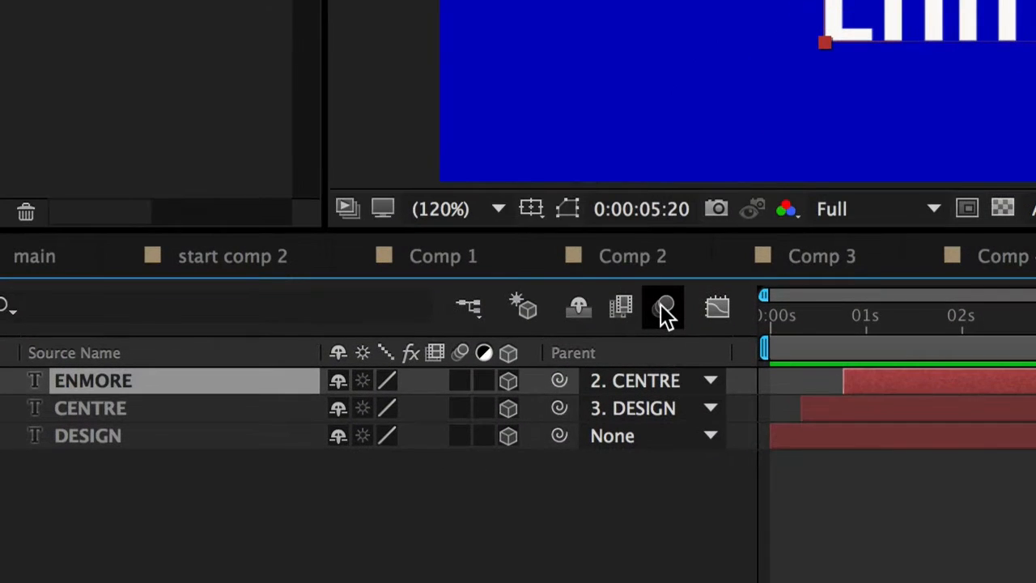
left_click(618, 340)
left_click(460, 382)
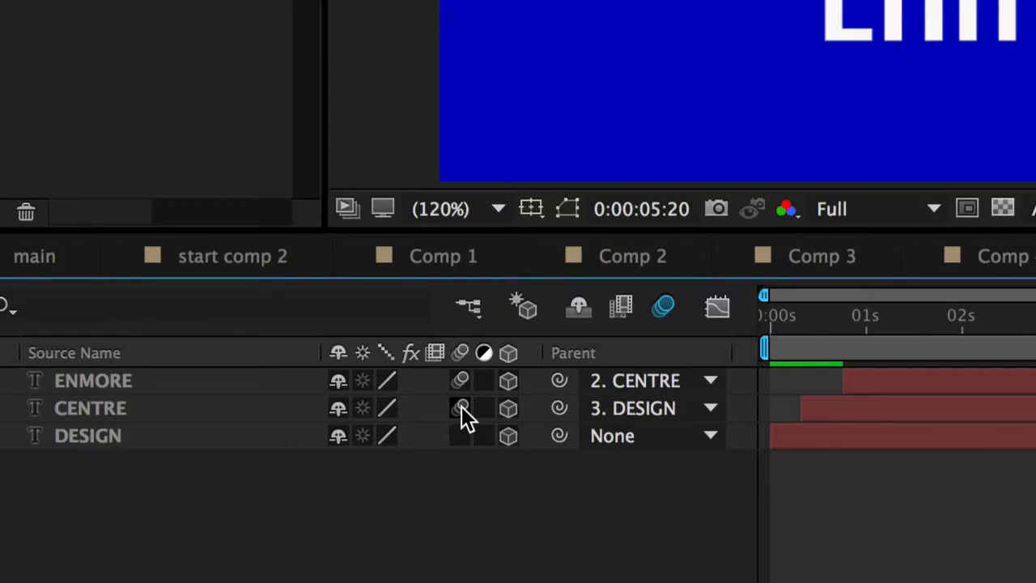
left_click(461, 408)
left_click(458, 435)
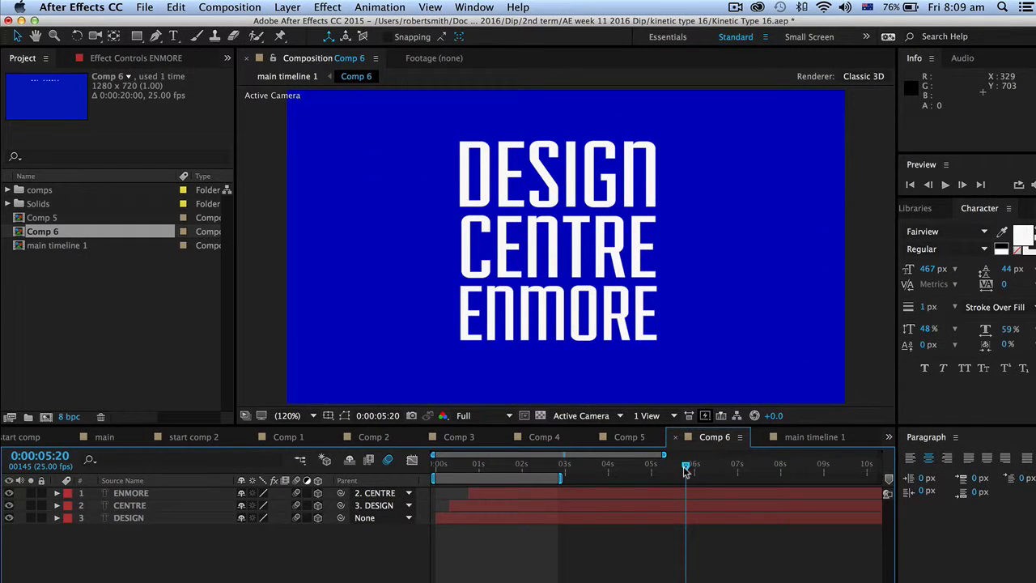
key("space")
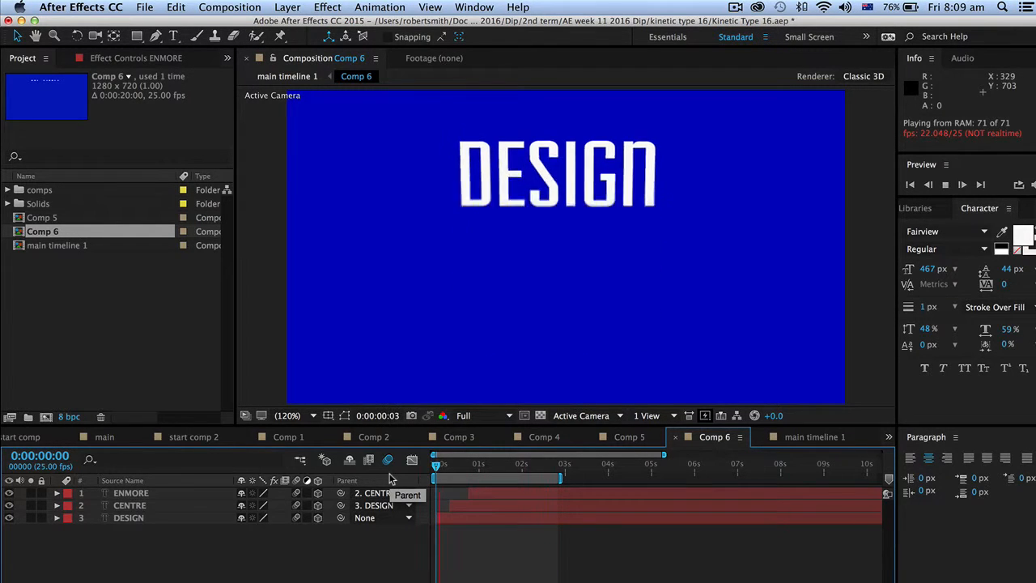
key("space")
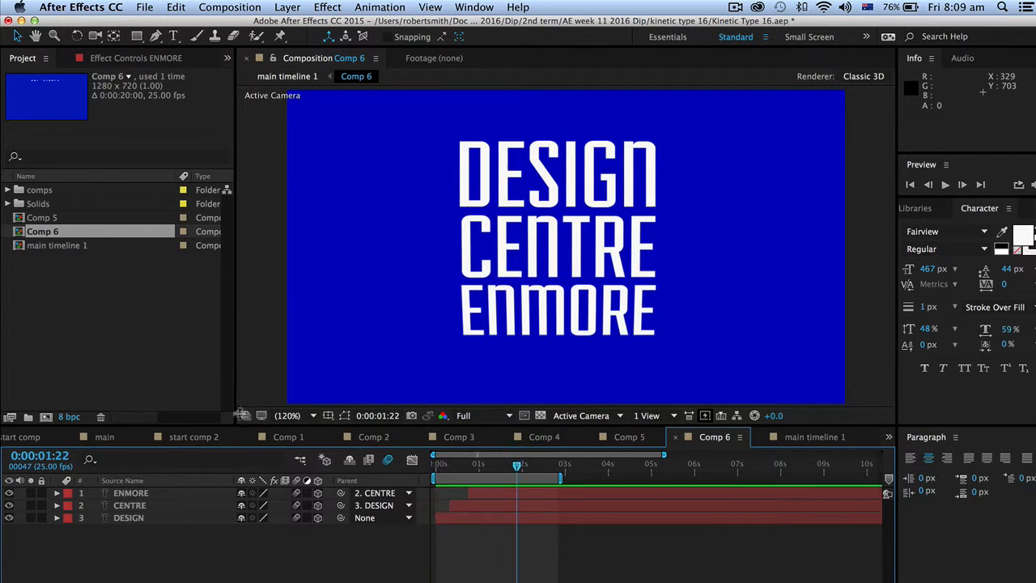
Return to main timeline 1 and preview the animation from the first frame through the text's turn
double_click(18, 245)
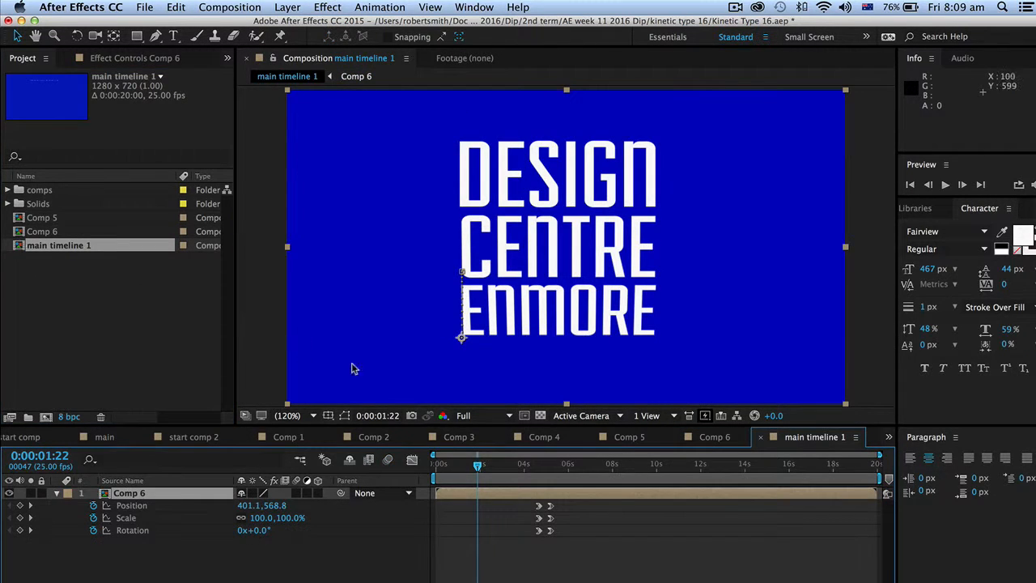
left_click_drag(478, 476, 413, 472)
key("space")
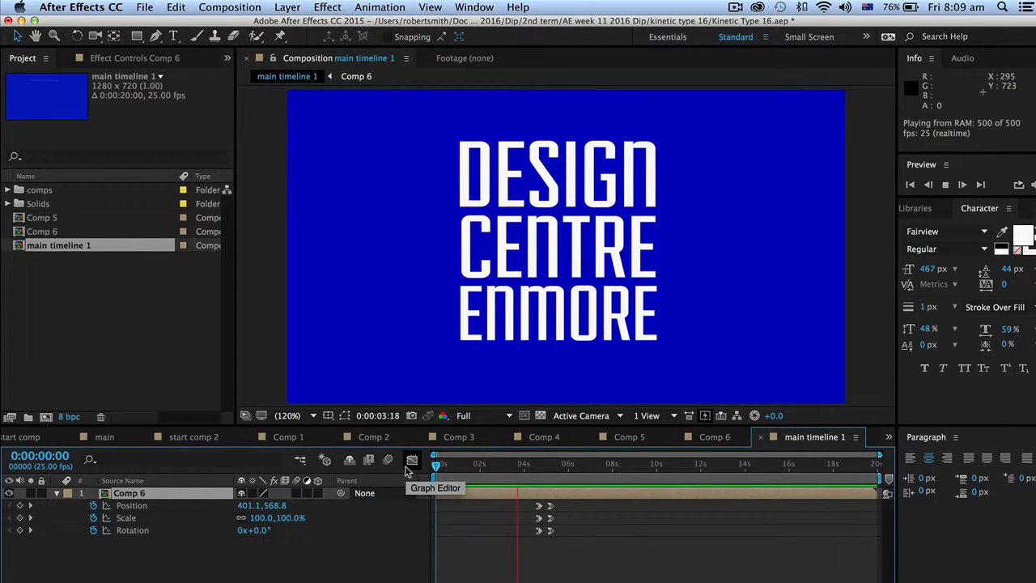
key("space")
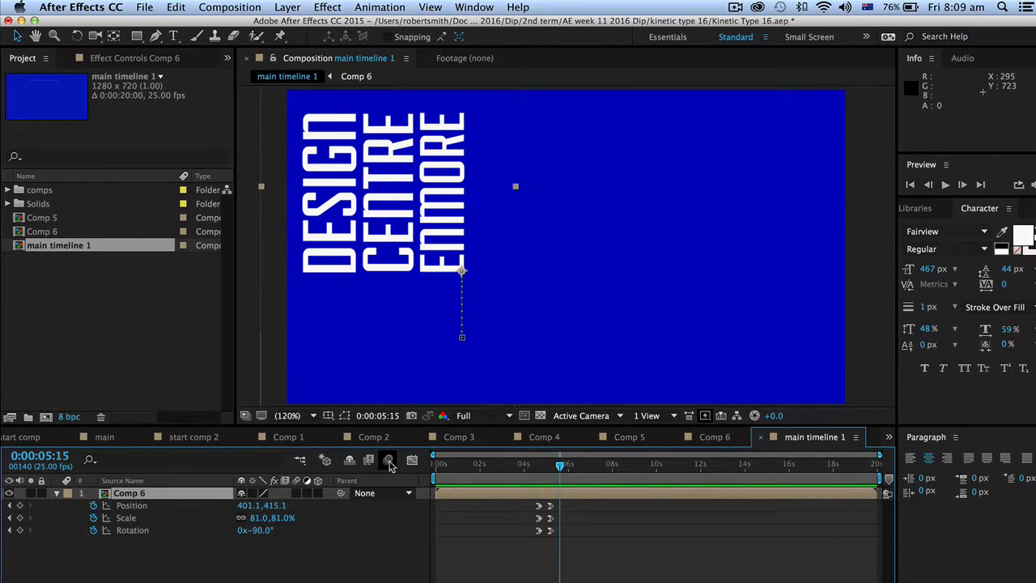
Enable motion blur for main timeline 1 and its Comp 6 layer, then preview the turn from 0:00:03:04
left_click(388, 460)
left_click(296, 493)
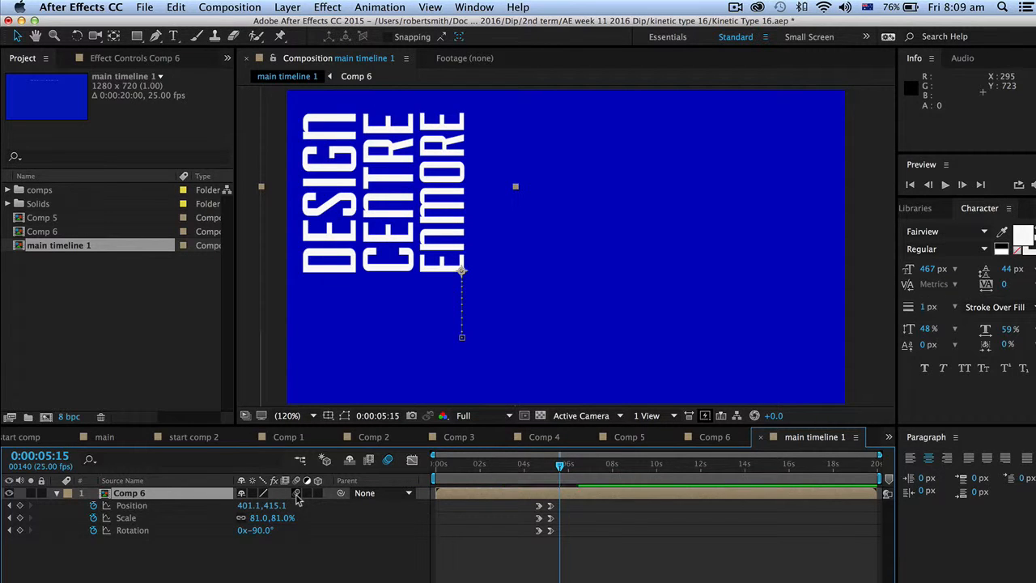
left_click_drag(559, 469, 505, 468)
key("space")
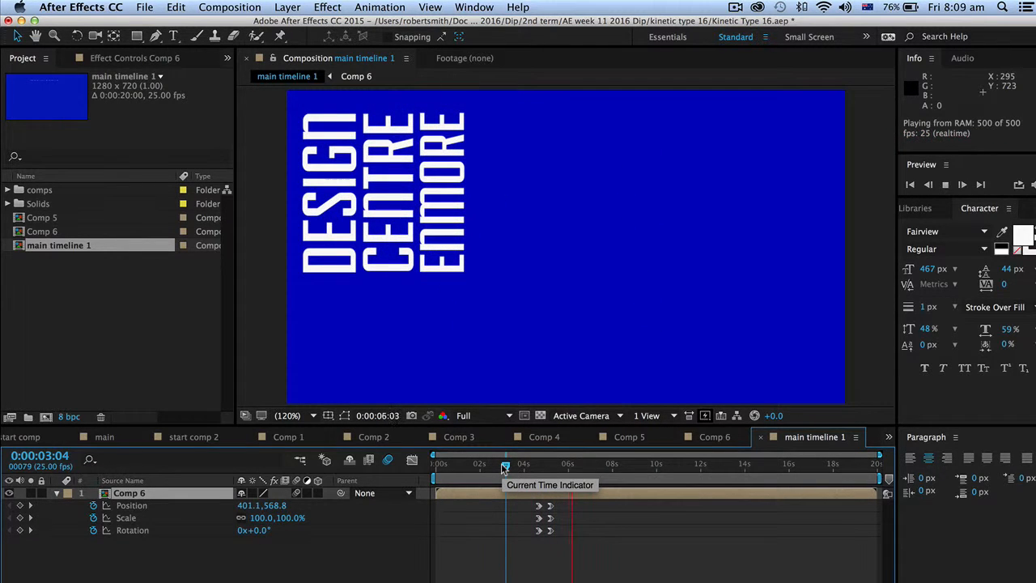
key("space")
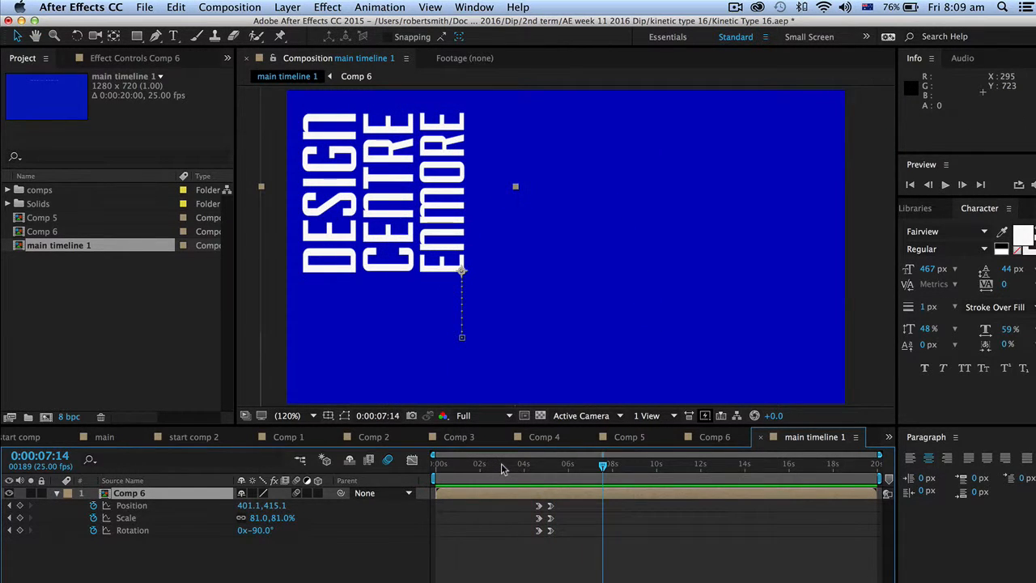